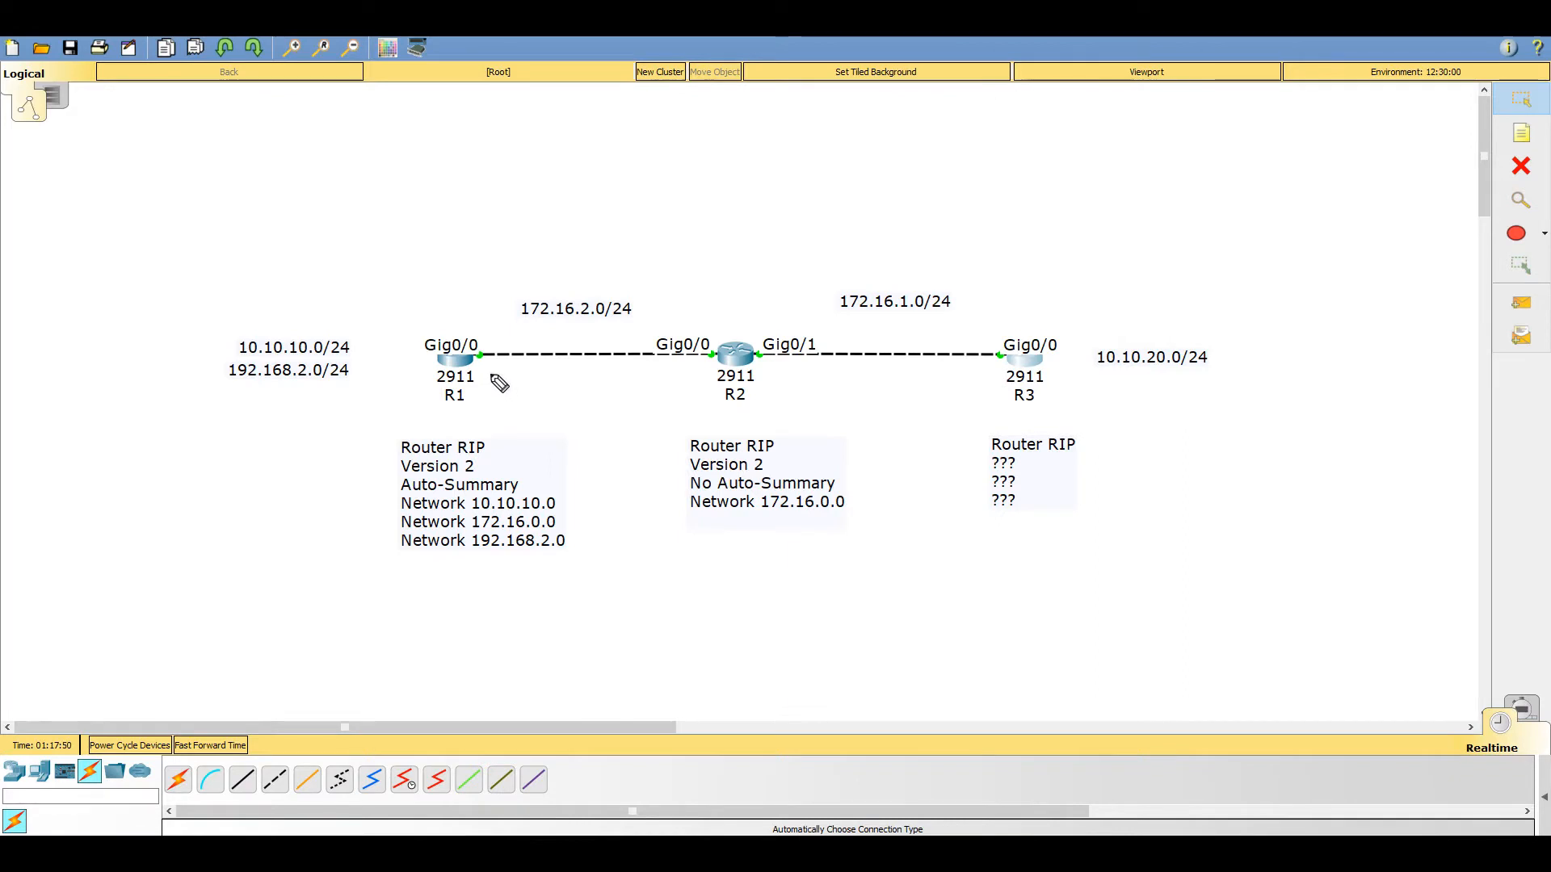
- Draw ink arrows along the R1–R2 and R2–R3 links, underline R1 and put a cross beside R3
drag(494, 373, 671, 374)
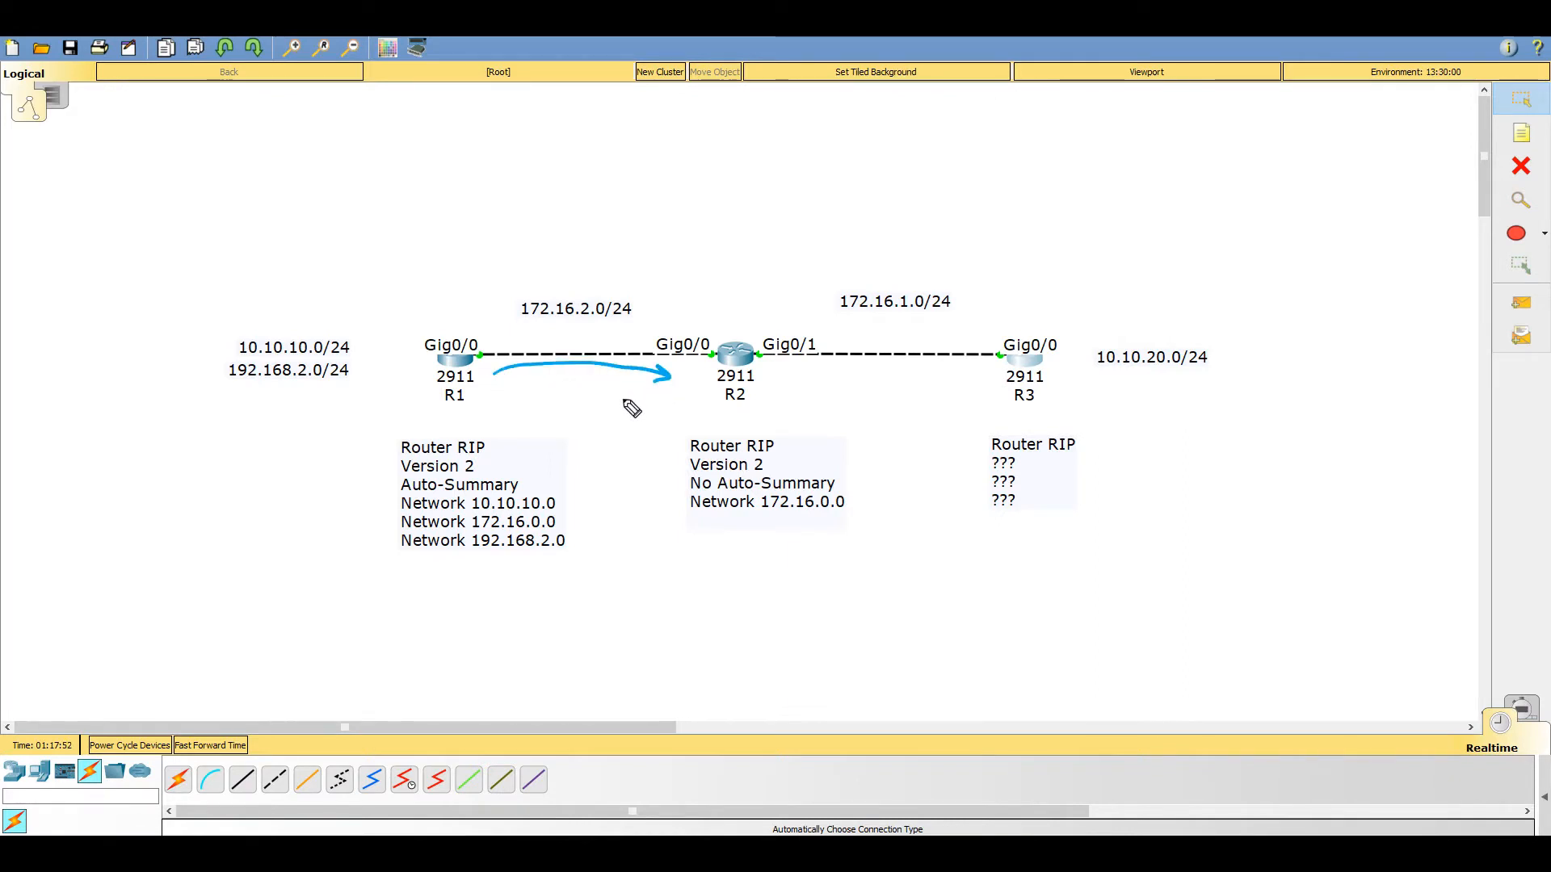
drag(769, 374, 979, 372)
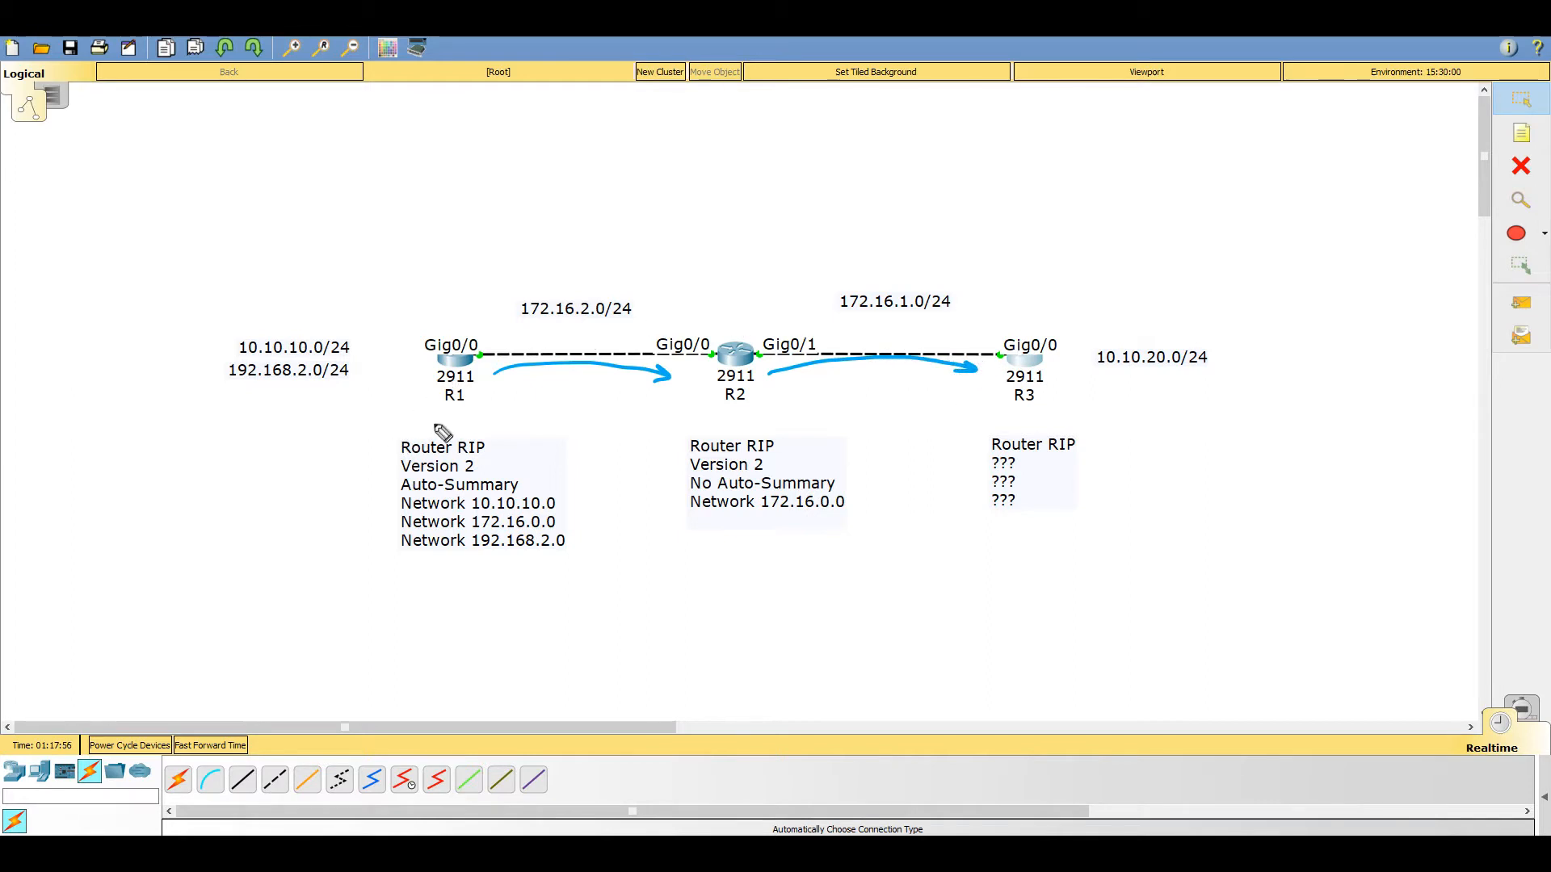
drag(431, 409, 477, 407)
drag(1060, 387, 1079, 402)
drag(1078, 387, 1060, 402)
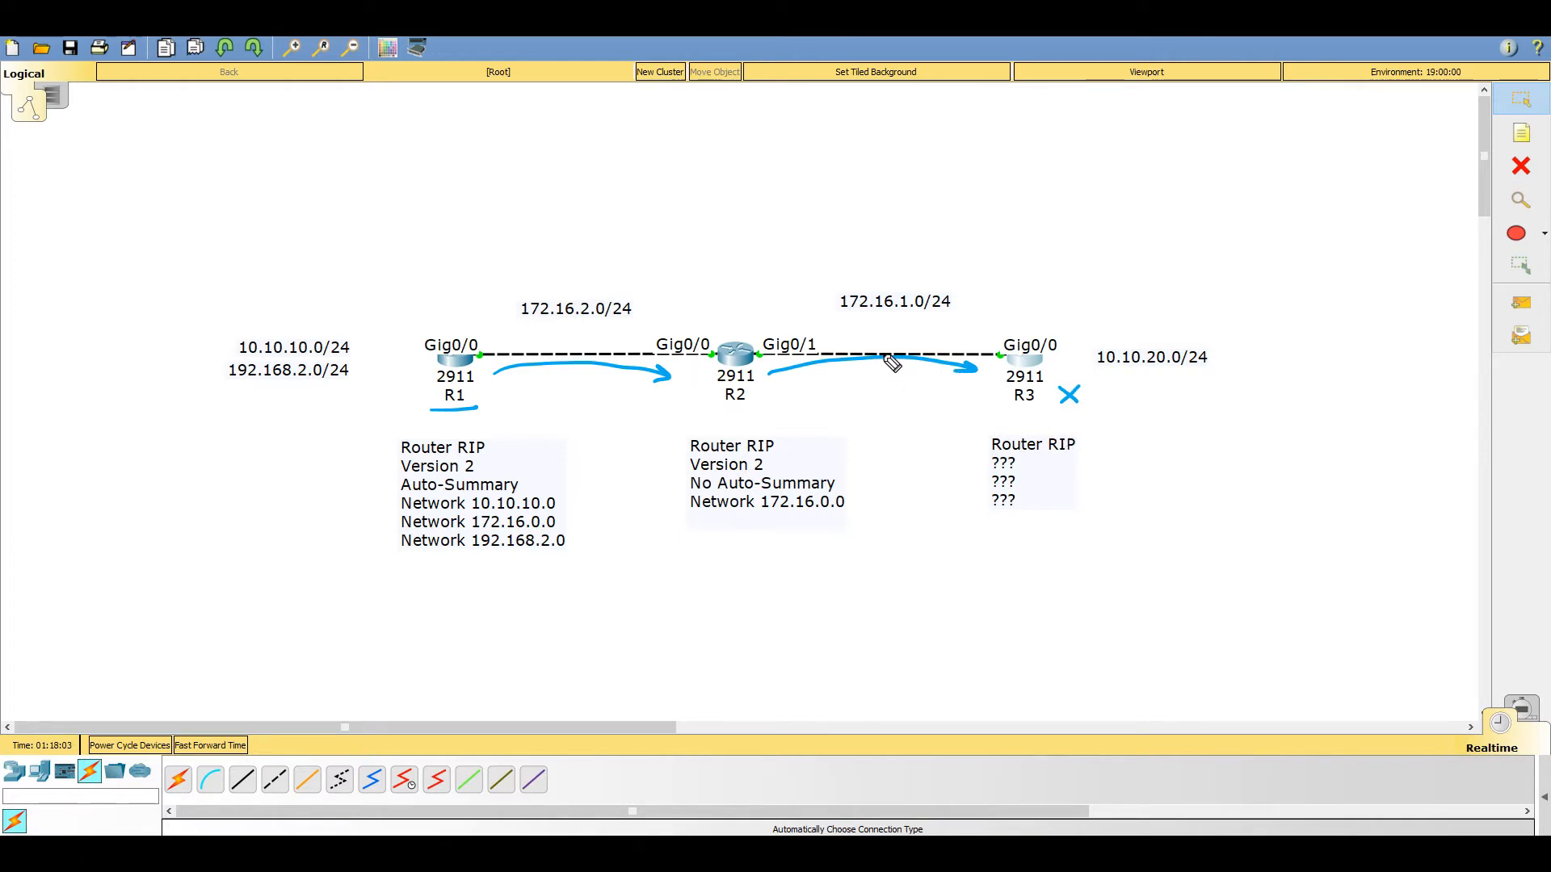
- Write "C:" above R2 and R1, underline 172.16.2.0/24 and 172.16.1.0/24, box 10.10.20.0/24 and draw an arrow down to R2
drag(742, 221, 739, 250)
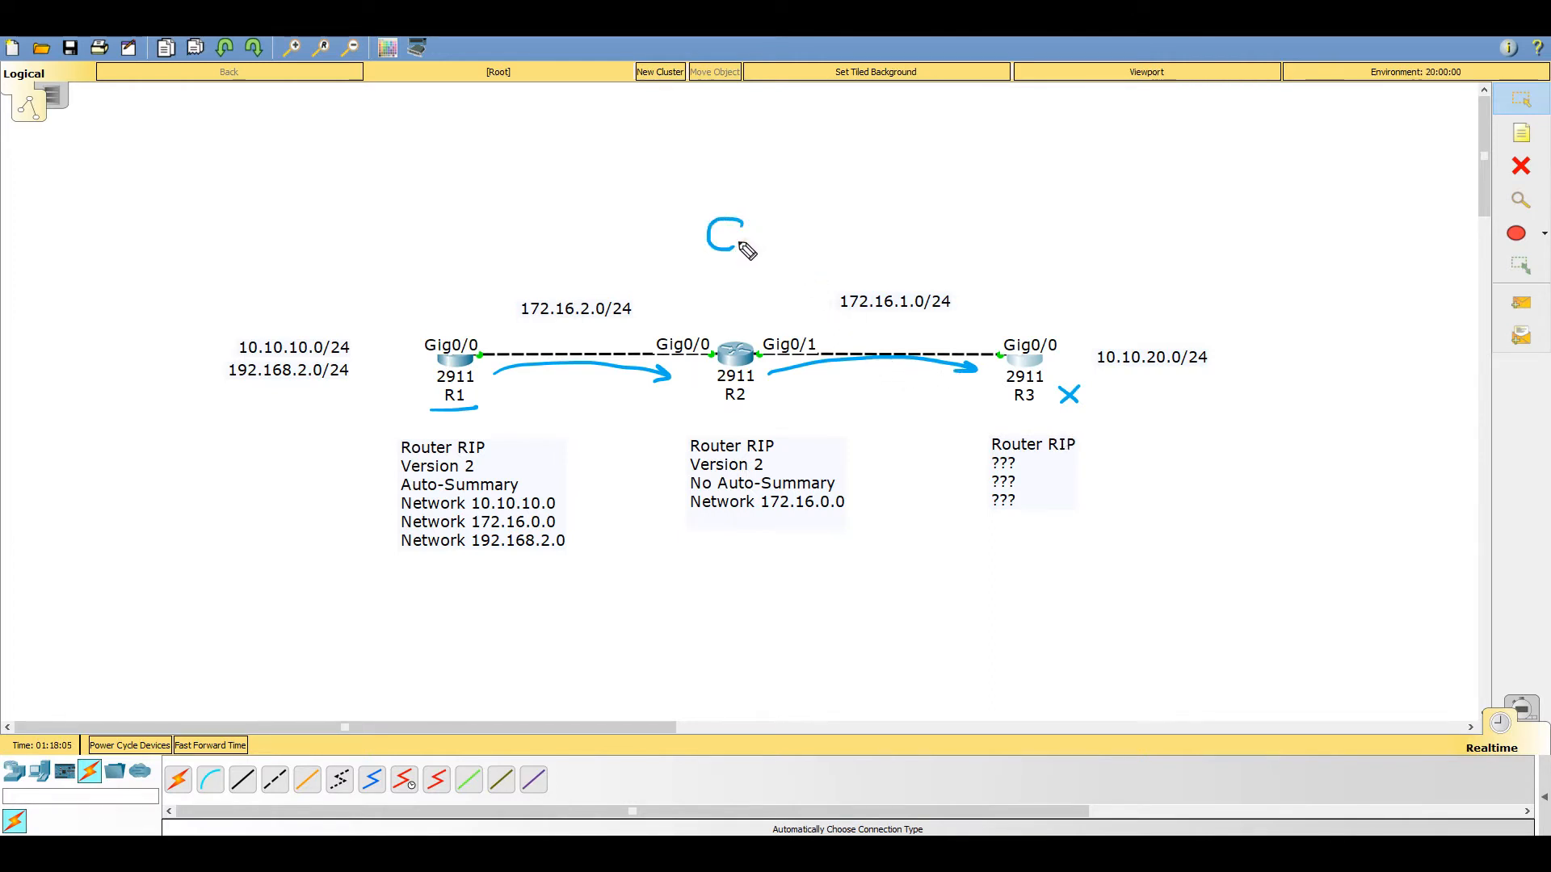
mouse_move(449, 251)
mouse_down()
mouse_move(446, 275)
mouse_move(471, 254)
mouse_move(469, 272)
mouse_up()
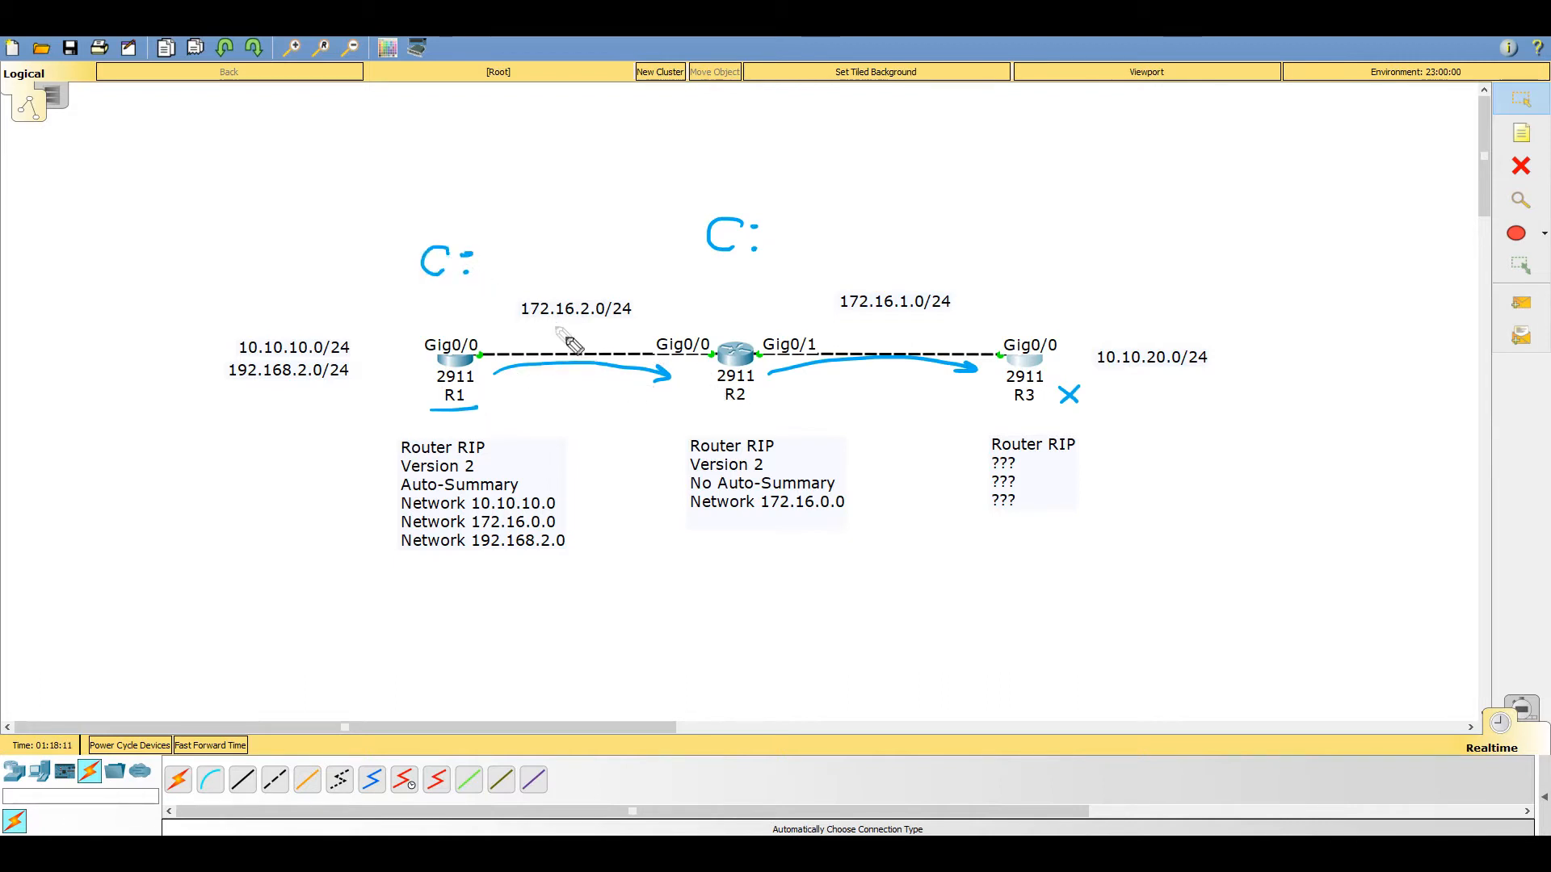
drag(520, 323, 631, 332)
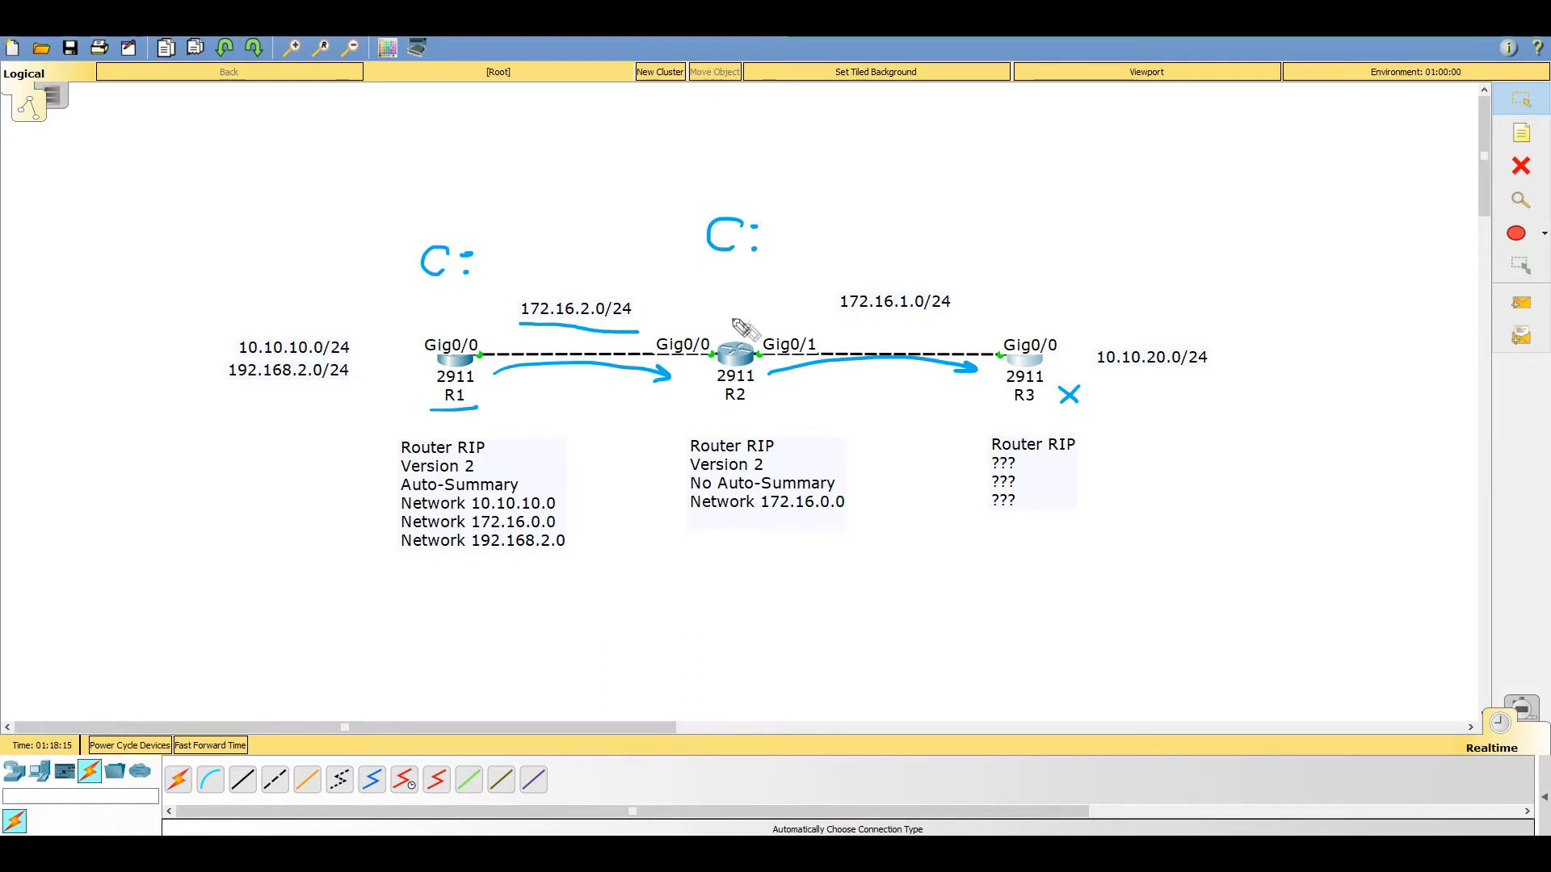
drag(838, 322, 937, 310)
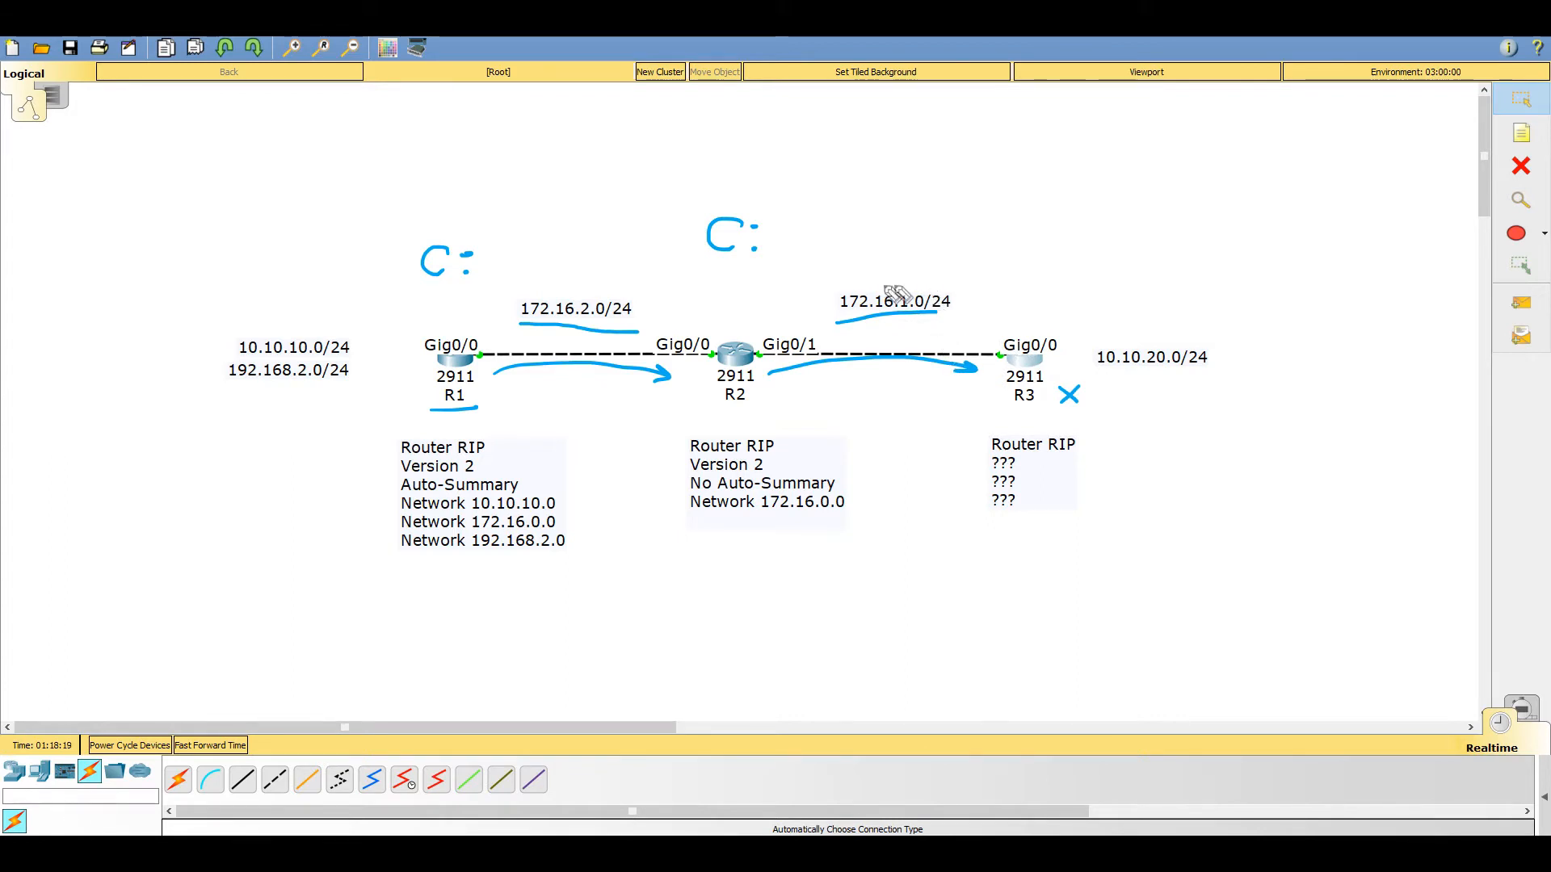
mouse_move(1083, 344)
mouse_down()
mouse_move(1239, 360)
mouse_move(1115, 388)
mouse_move(1198, 383)
mouse_up()
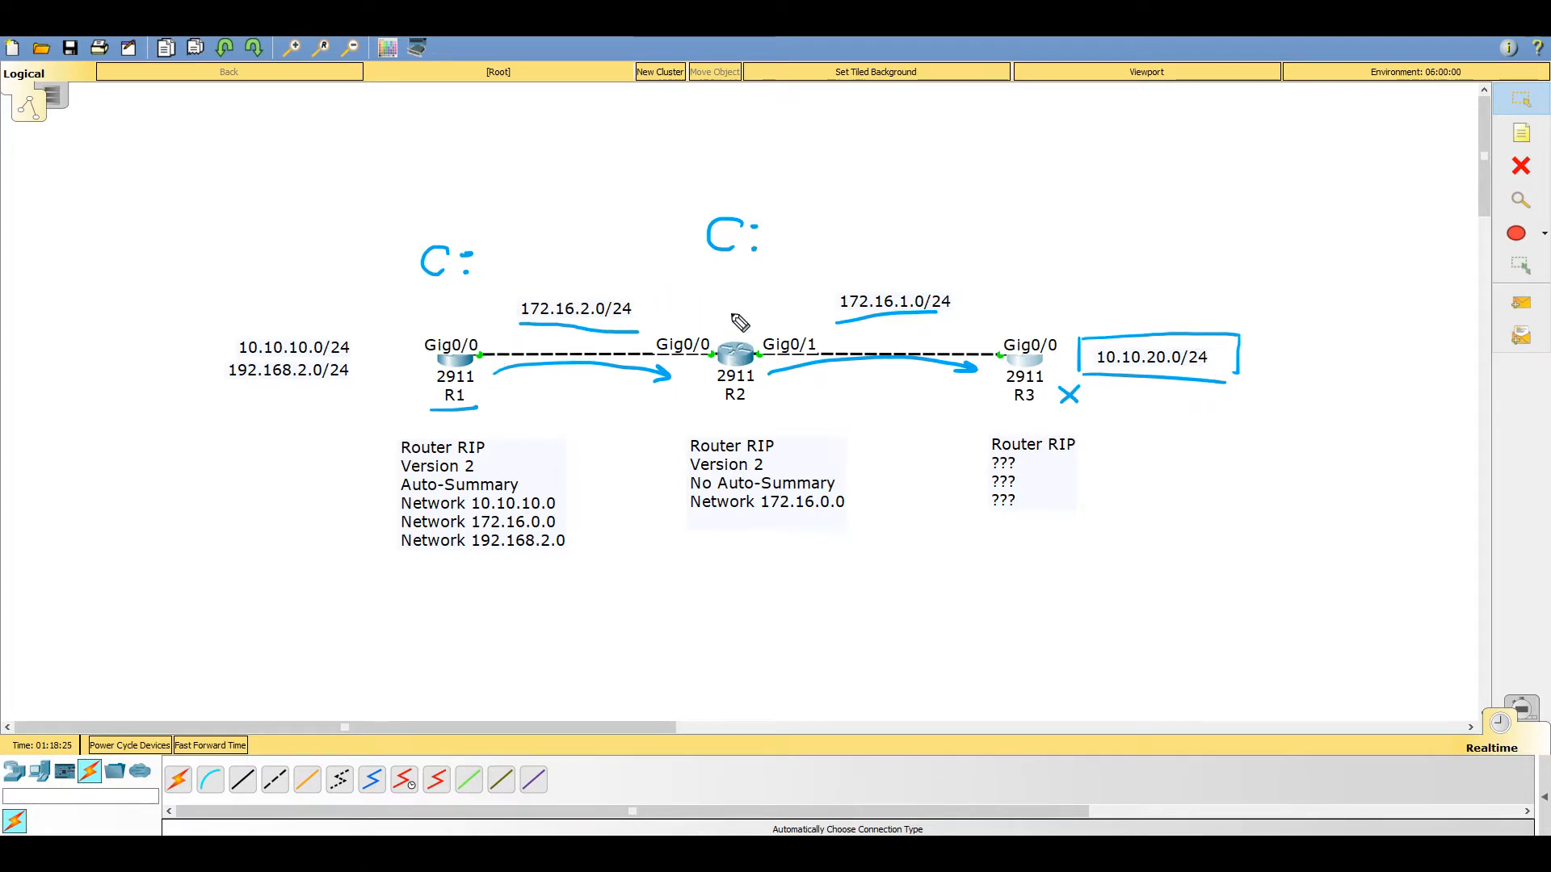
mouse_move(722, 307)
mouse_down()
mouse_move(734, 327)
mouse_move(746, 309)
mouse_move(734, 326)
mouse_up()
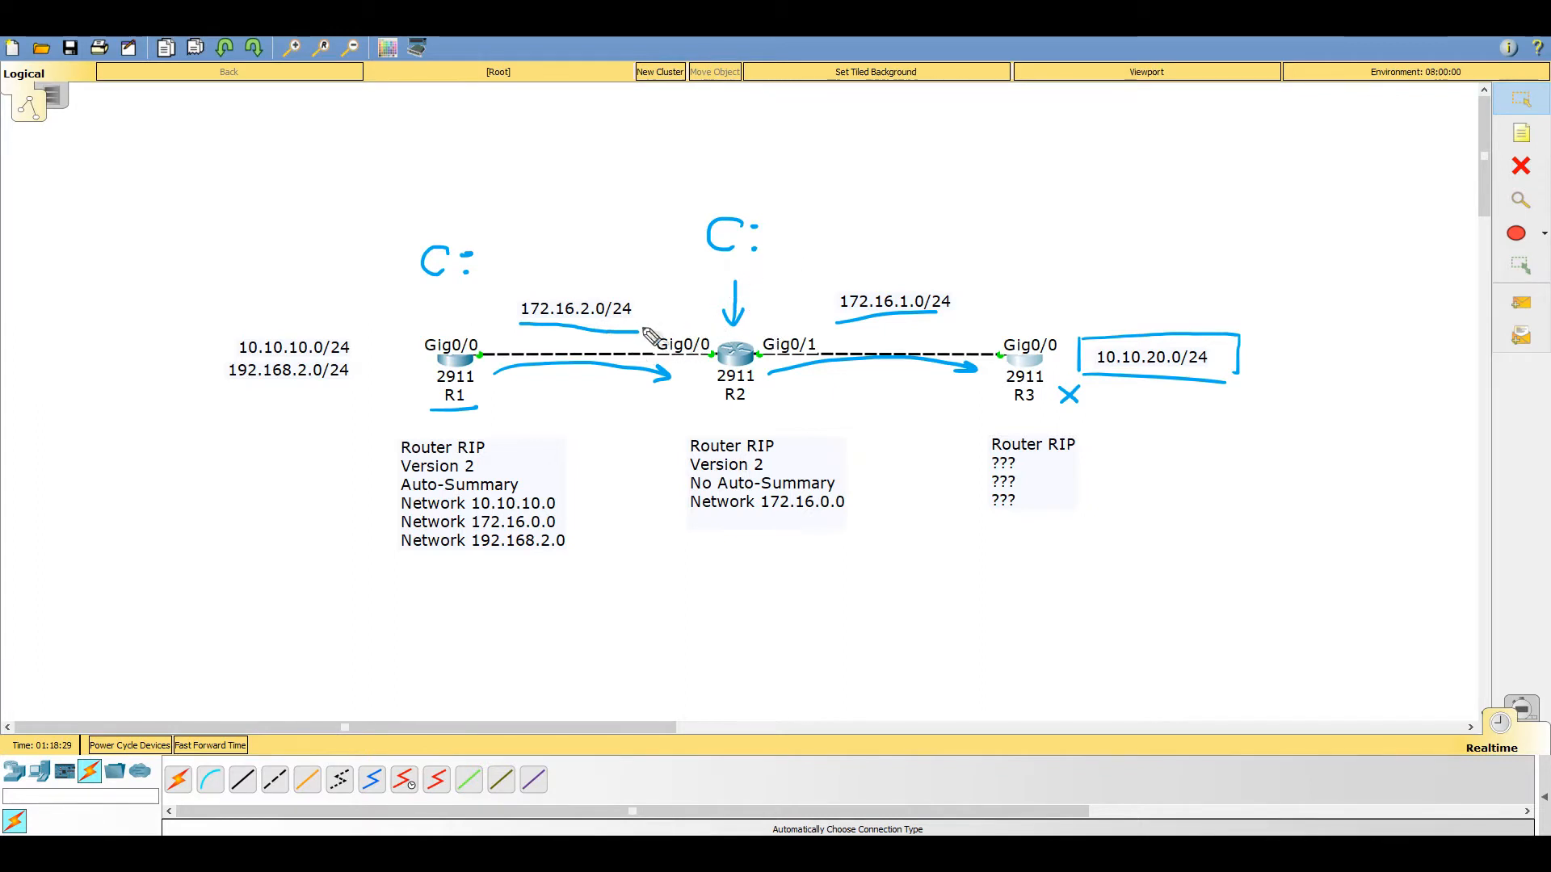
- Write "RIP" above the topology and clear all the ink annotations
mouse_move(824, 159)
mouse_down()
mouse_move(834, 138)
mouse_move(865, 159)
mouse_up()
drag(883, 161, 887, 149)
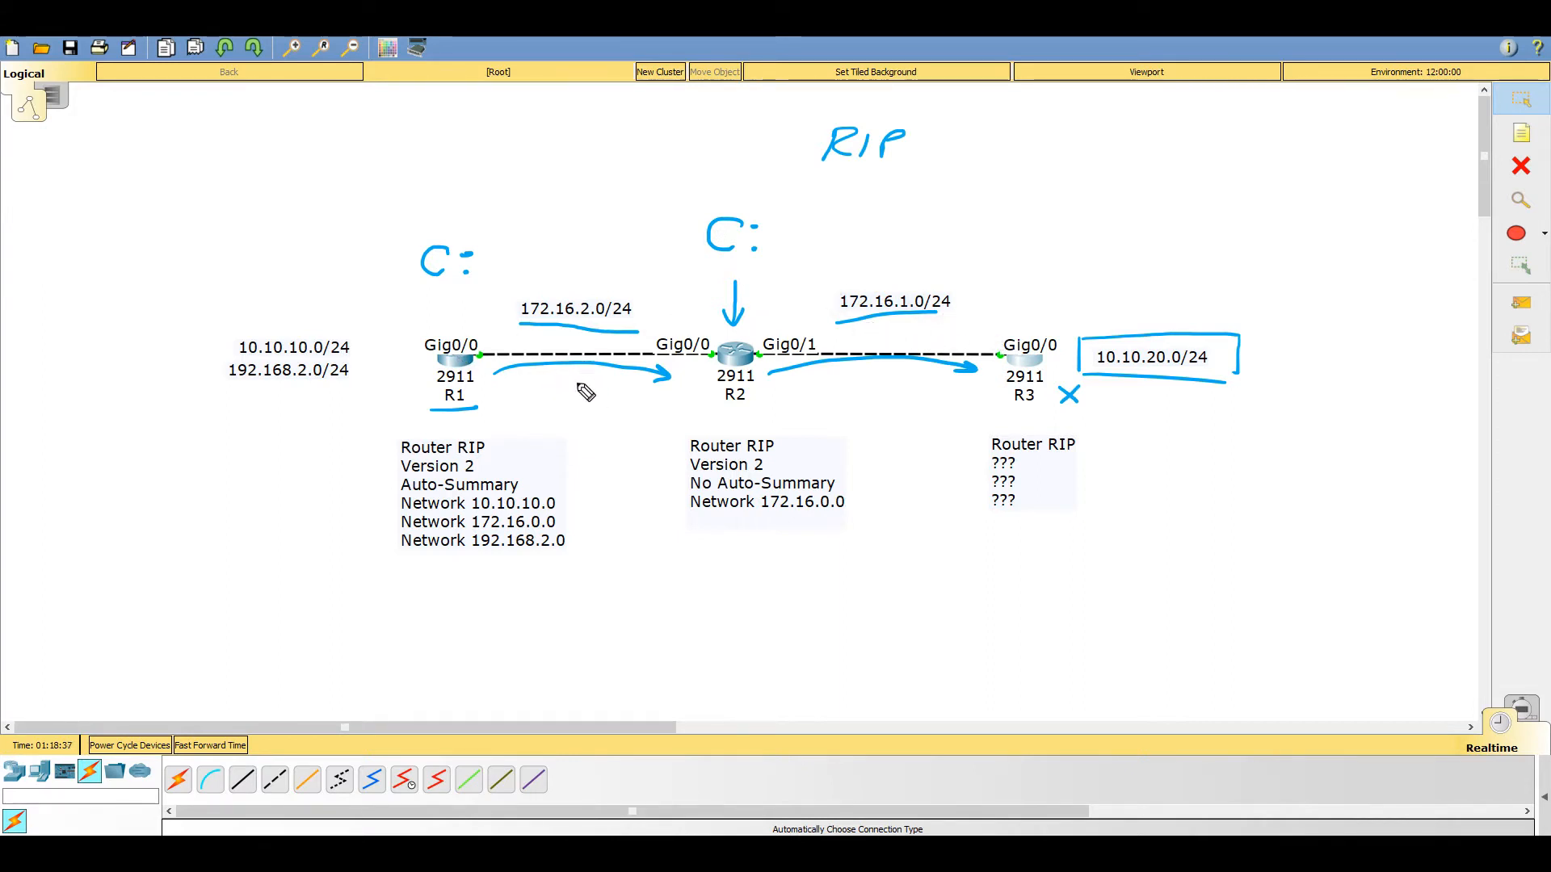
key(Escape)
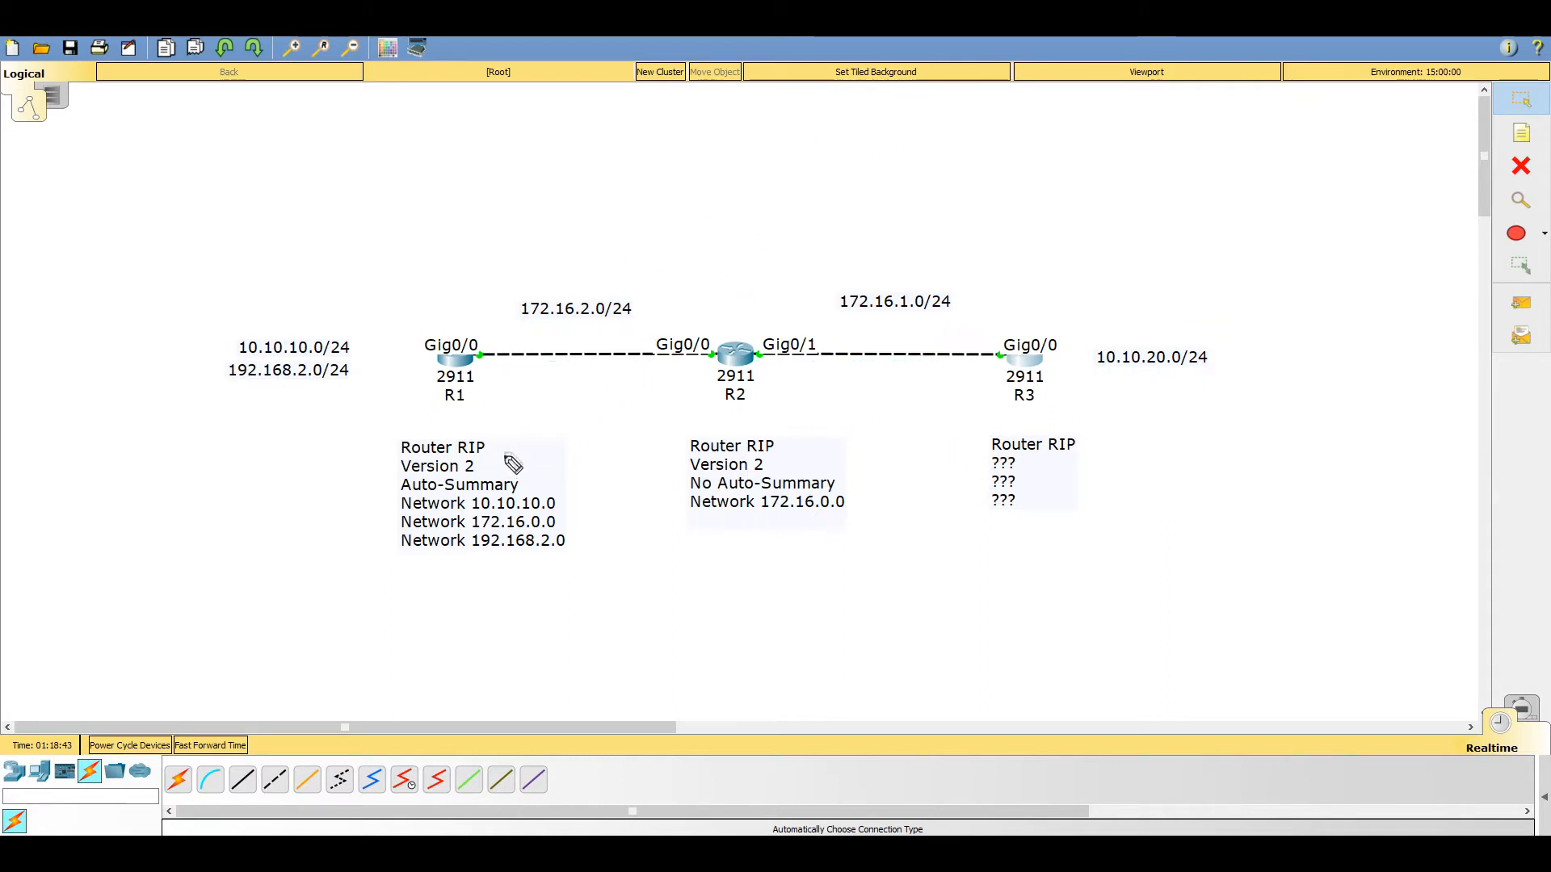
- Tick the Router RIP, Version 2 and Auto-Summary lines of R1's note and bracket its three network lines
drag(496, 443, 552, 421)
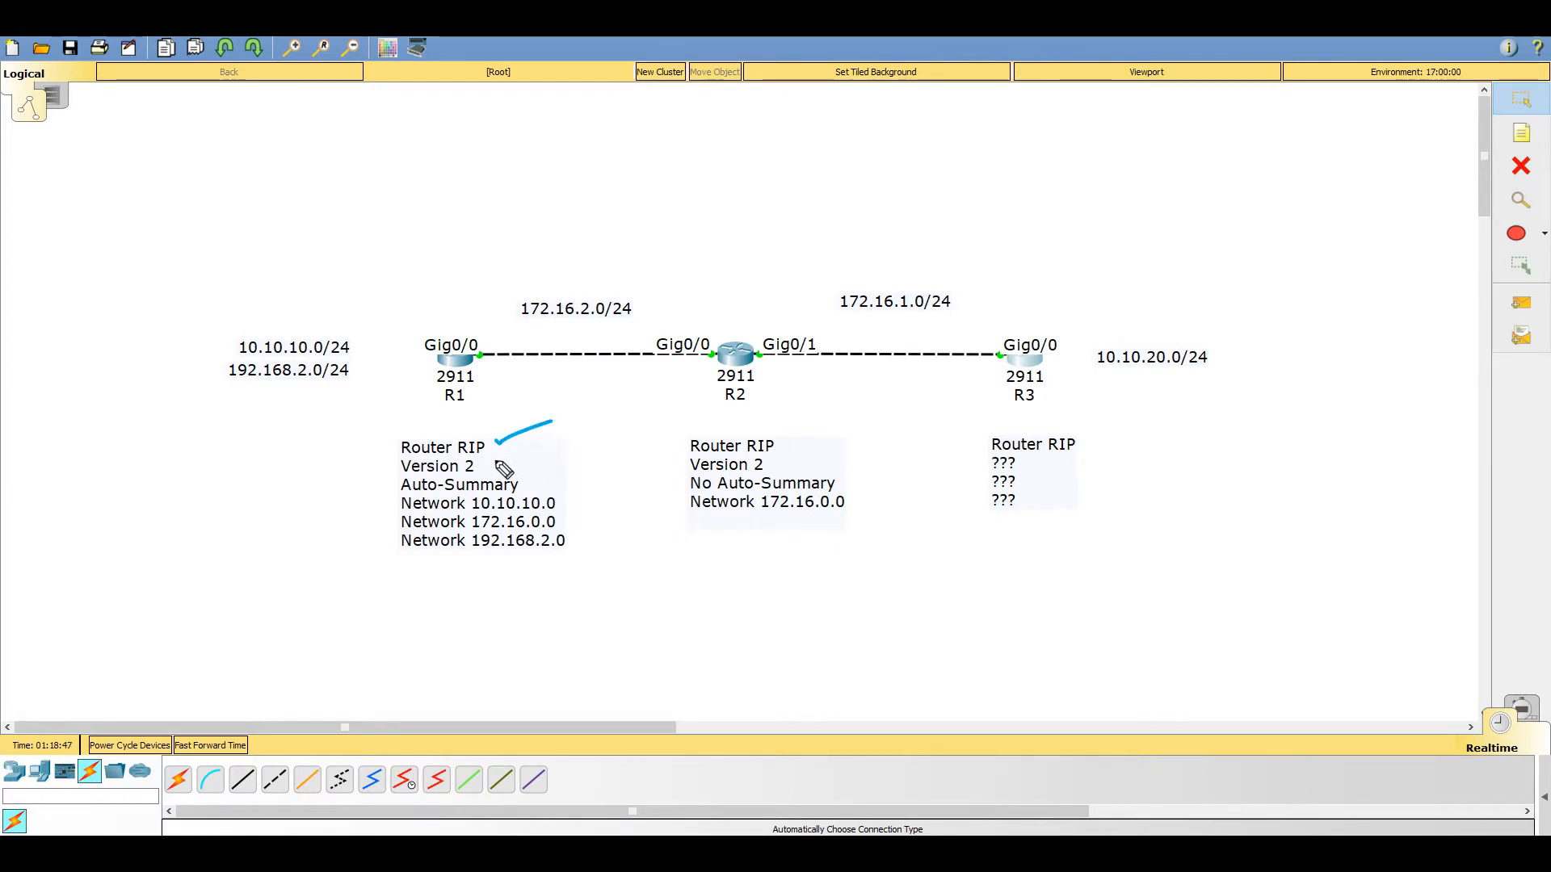
drag(490, 454, 529, 441)
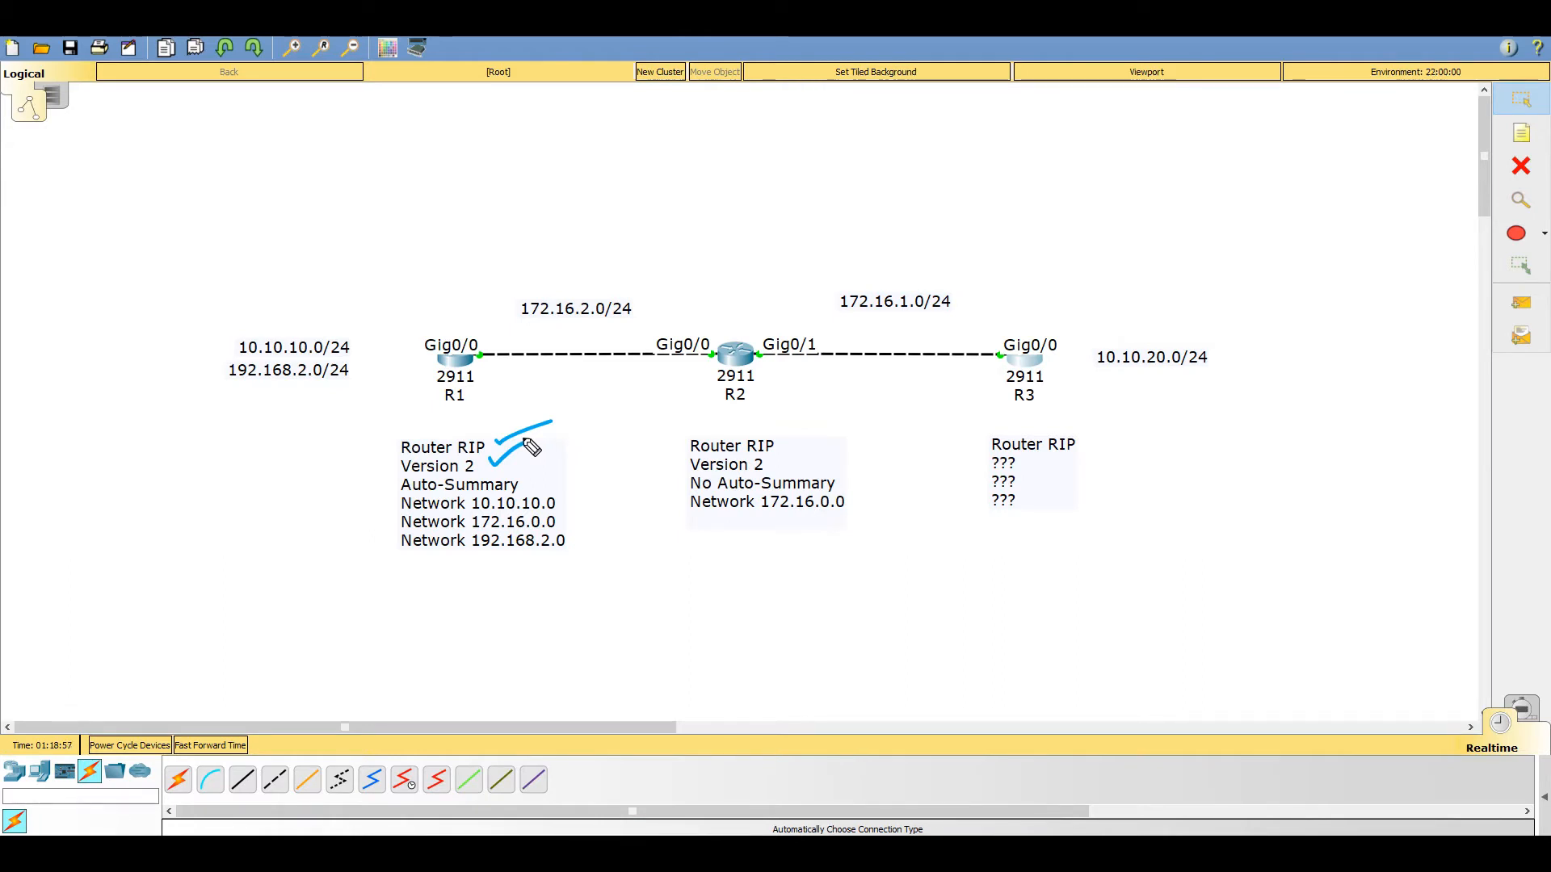
drag(526, 481, 574, 468)
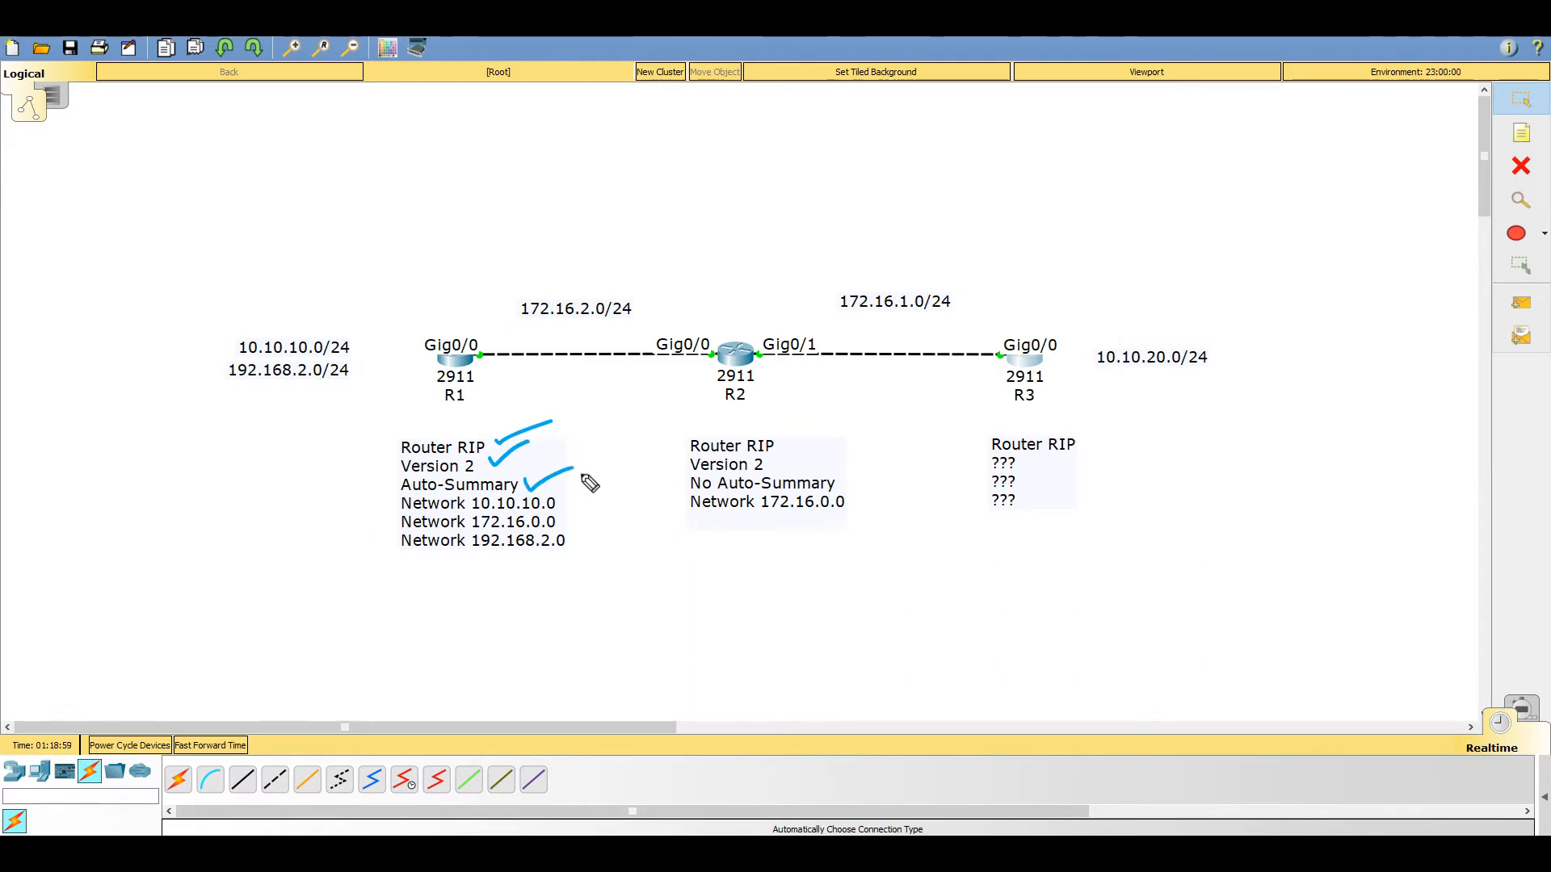
mouse_move(565, 491)
mouse_down()
mouse_move(584, 494)
mouse_move(598, 554)
mouse_move(578, 557)
mouse_up()
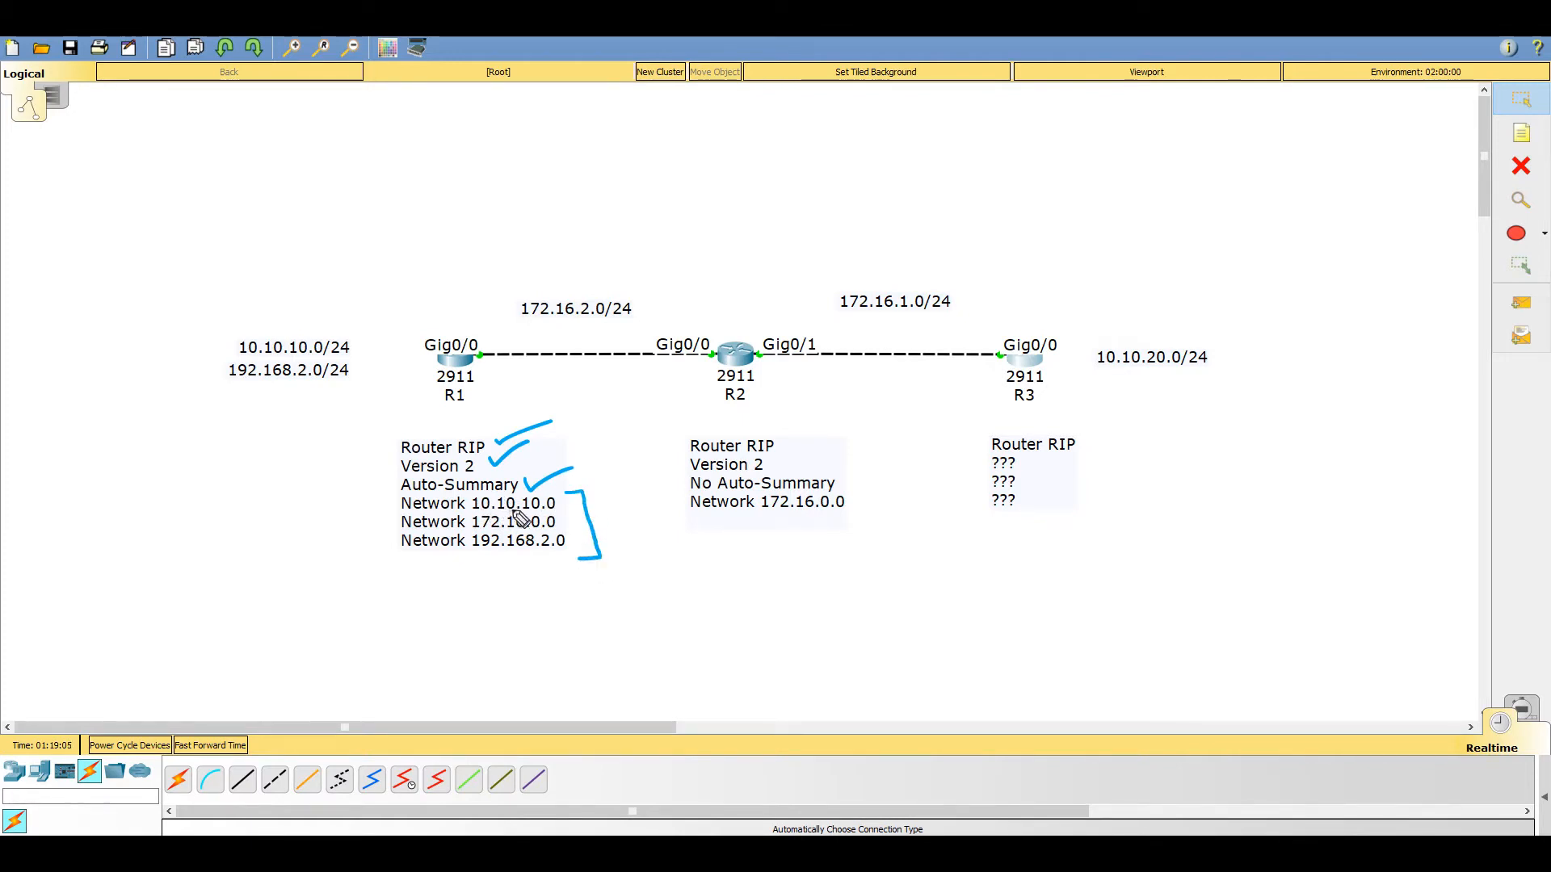
- Write "Loopback x2" with an arrow to R1, tick its 10.10.10.0/24 and 192.168.2.0/24 networks, and draw an arrow towards 172.16.2.0/24
drag(357, 348, 358, 345)
mouse_move(345, 230)
mouse_down()
mouse_move(356, 254)
mouse_move(502, 229)
mouse_move(485, 309)
mouse_up()
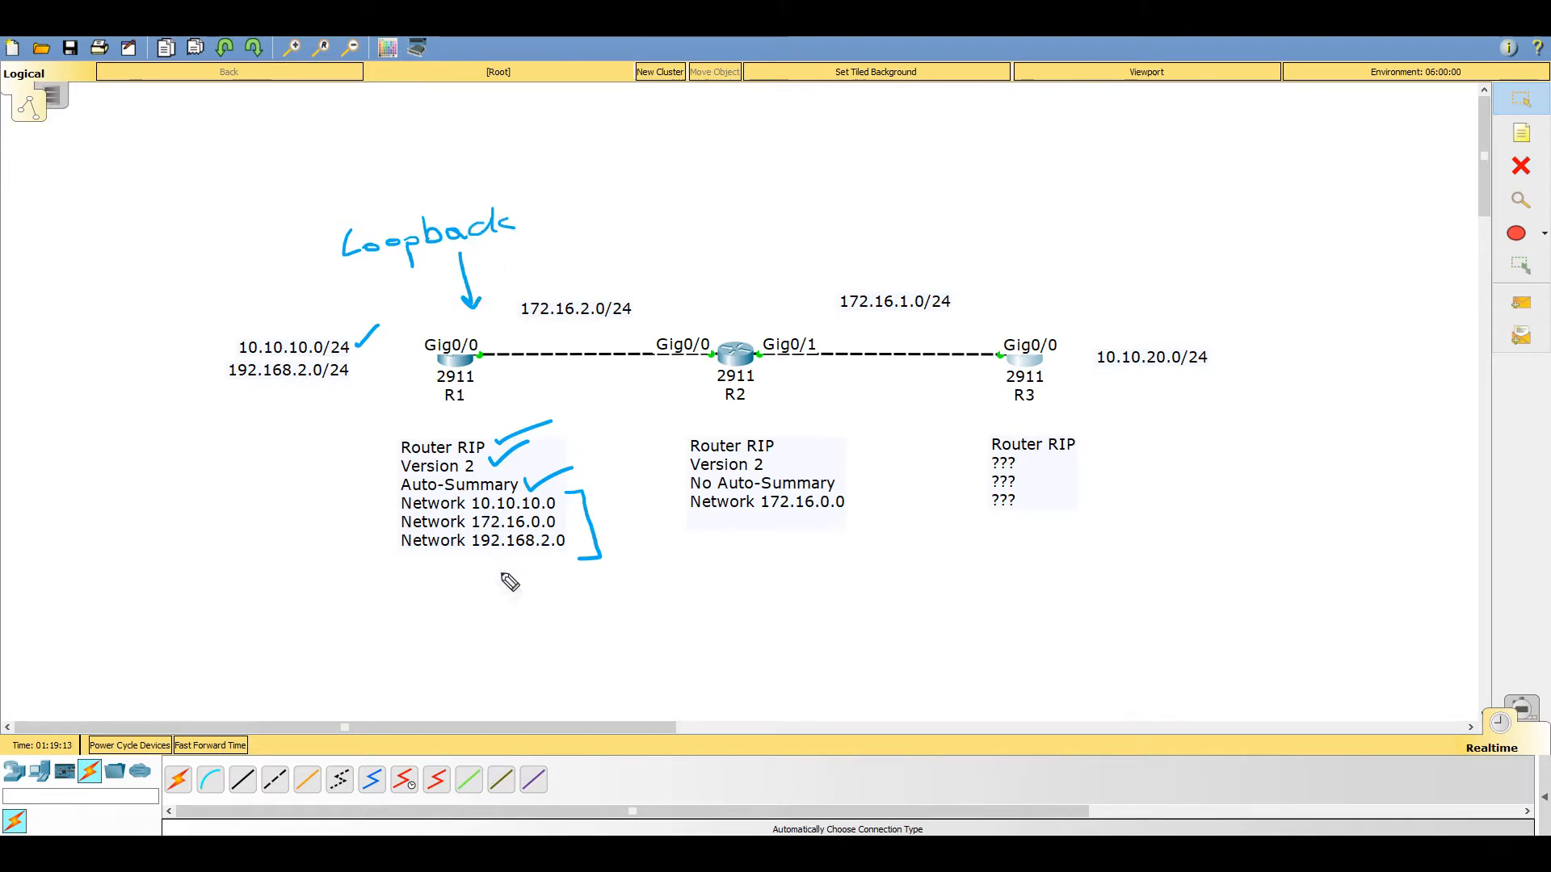
drag(474, 557, 517, 556)
drag(525, 556, 540, 555)
drag(546, 555, 557, 555)
click(563, 557)
drag(379, 277, 365, 291)
drag(397, 275, 413, 291)
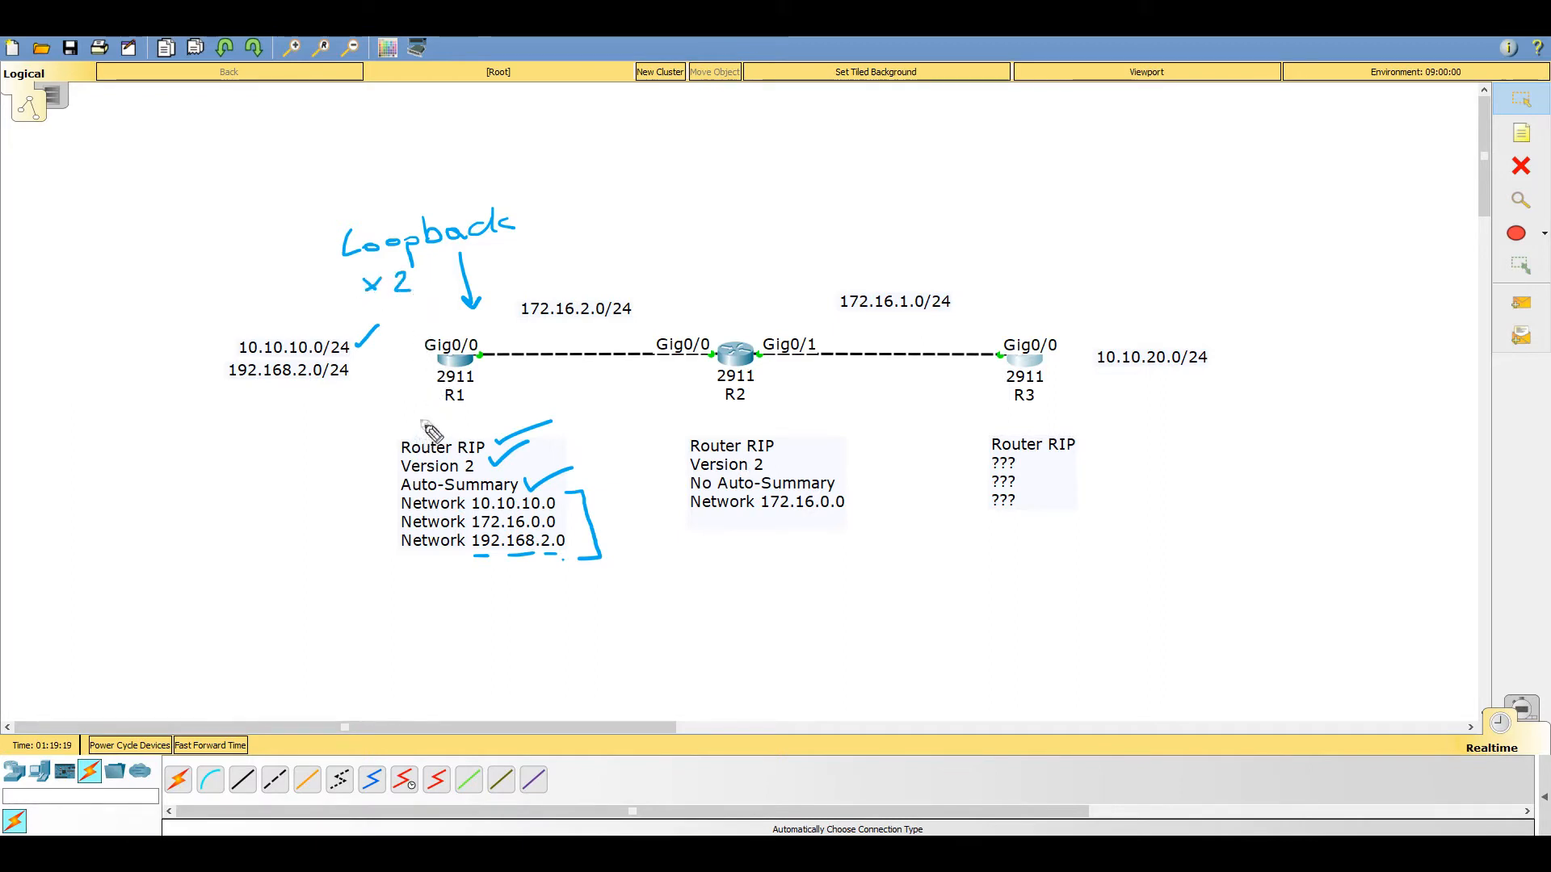
mouse_move(358, 361)
mouse_down()
mouse_move(365, 372)
mouse_move(559, 309)
mouse_move(551, 320)
mouse_up()
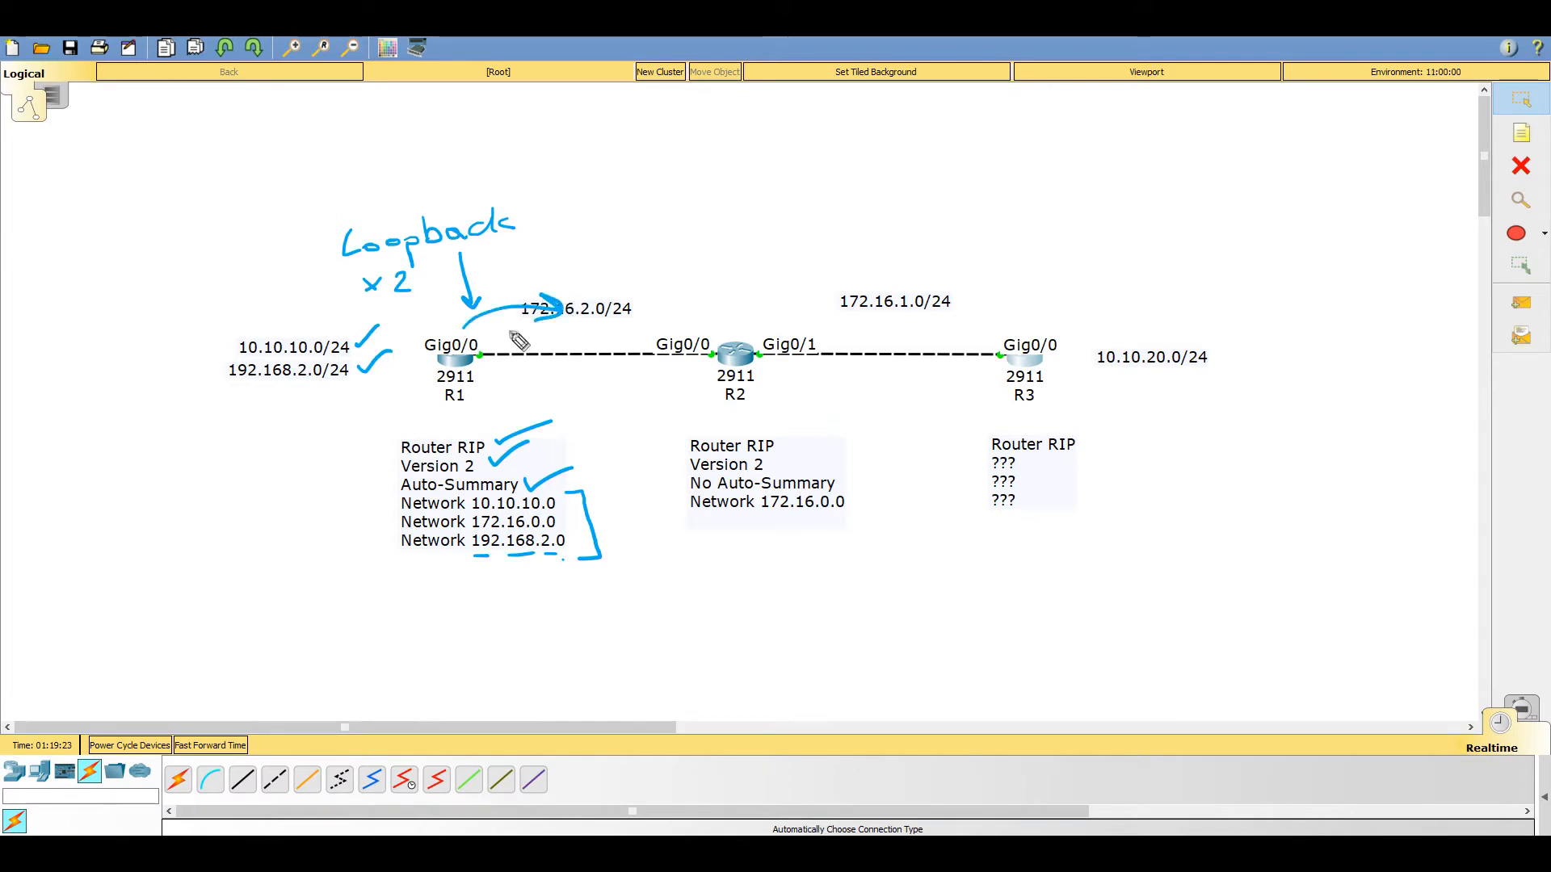
- Tick R2's RIP settings, underline Network 172.16.0.0 and both link networks, and draw arrows outward from R2 in both directions
mouse_move(793, 440)
mouse_down()
mouse_move(832, 428)
mouse_move(877, 464)
mouse_up()
drag(755, 518, 849, 513)
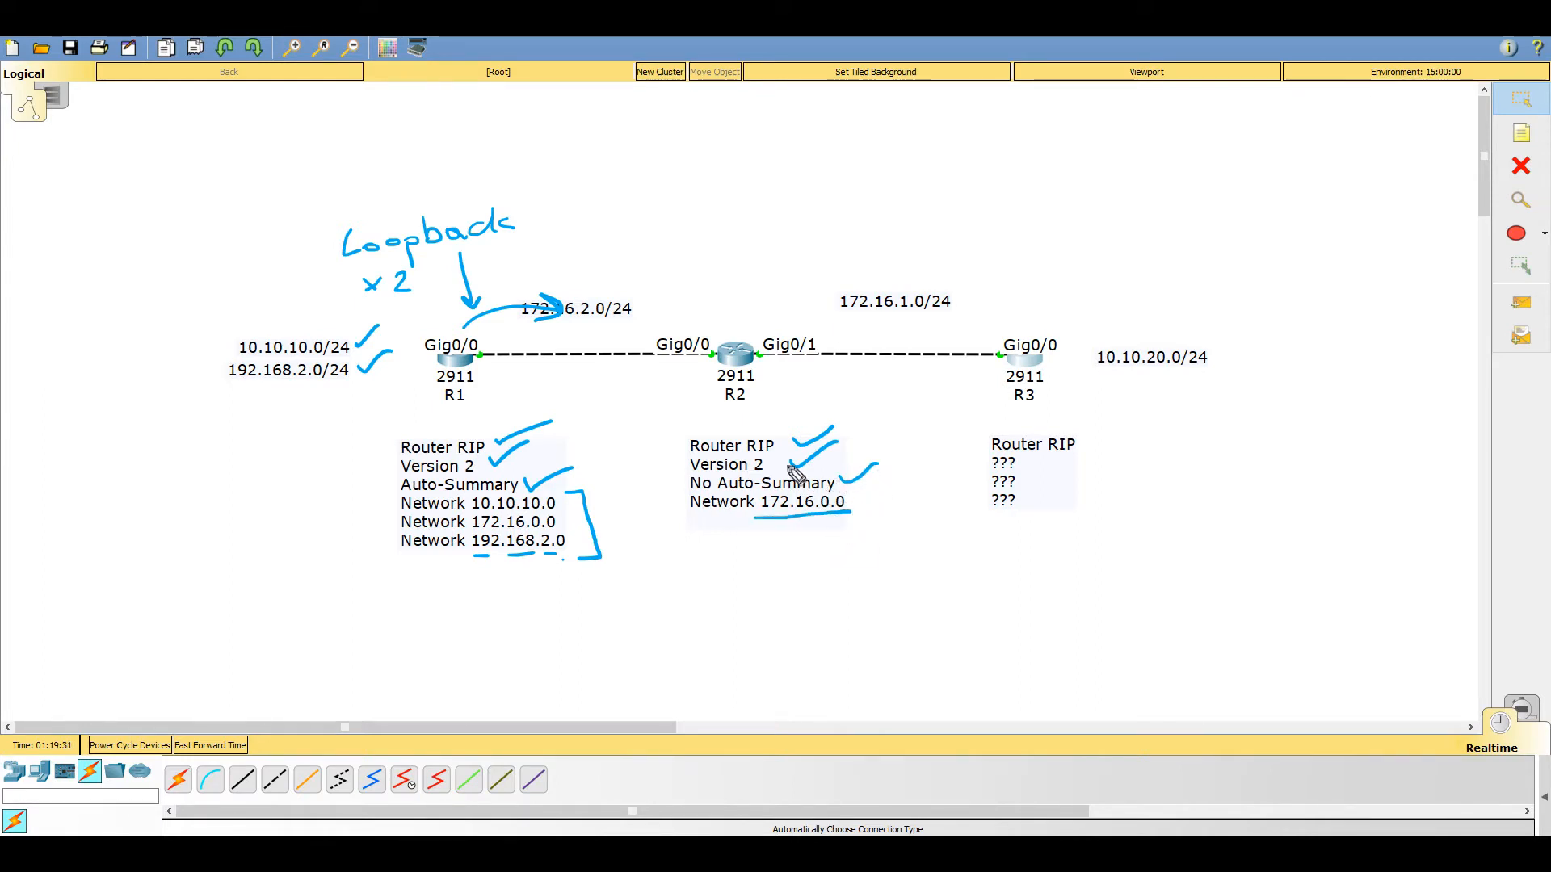
drag(833, 311, 946, 306)
drag(530, 340, 604, 338)
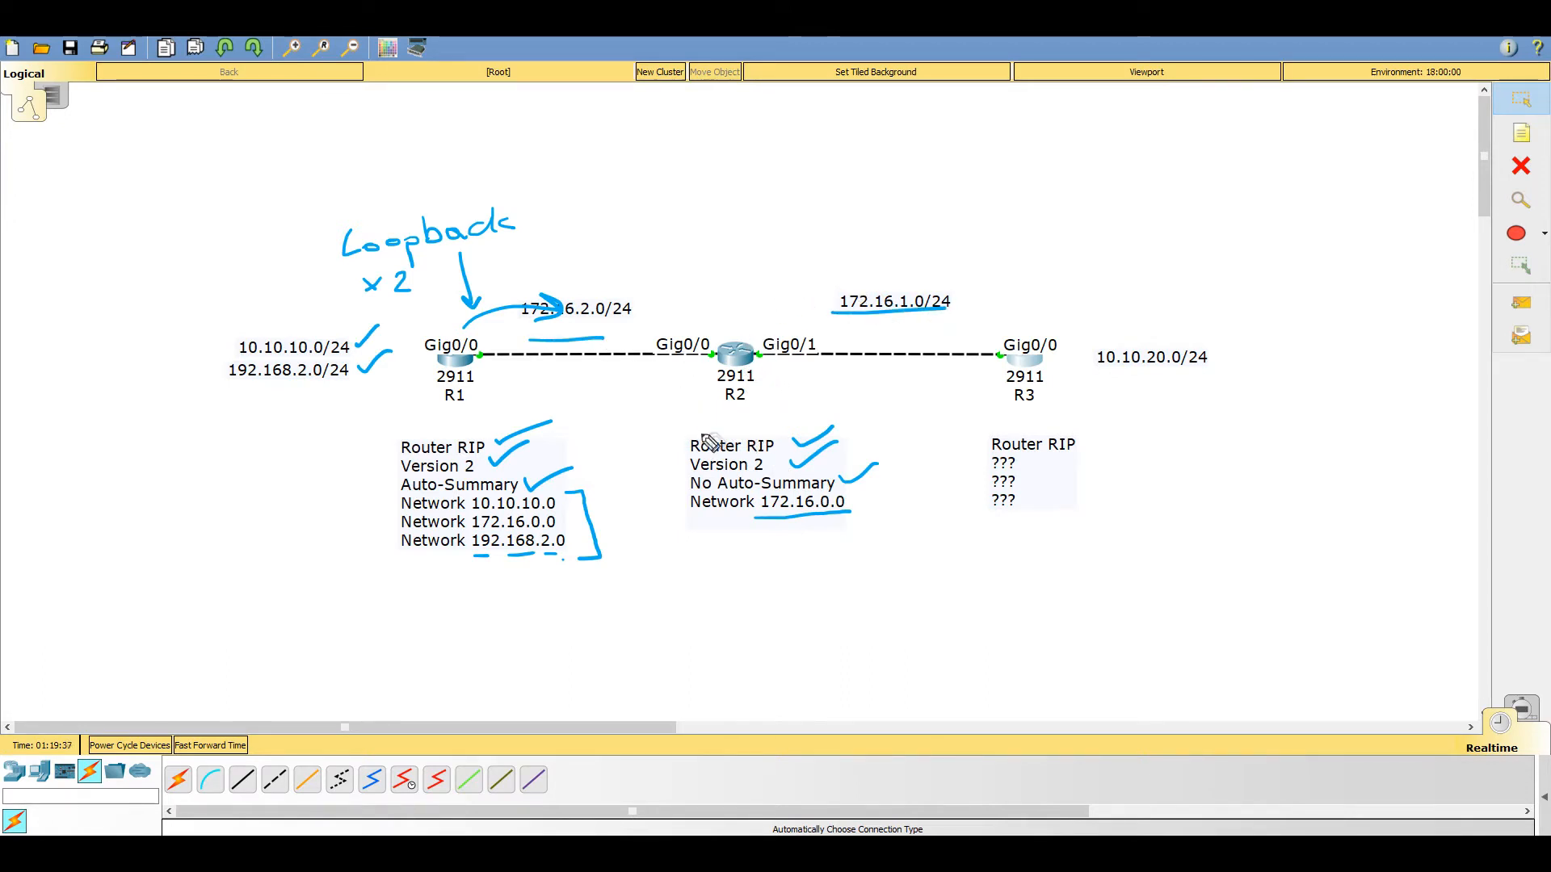
drag(766, 370, 861, 372)
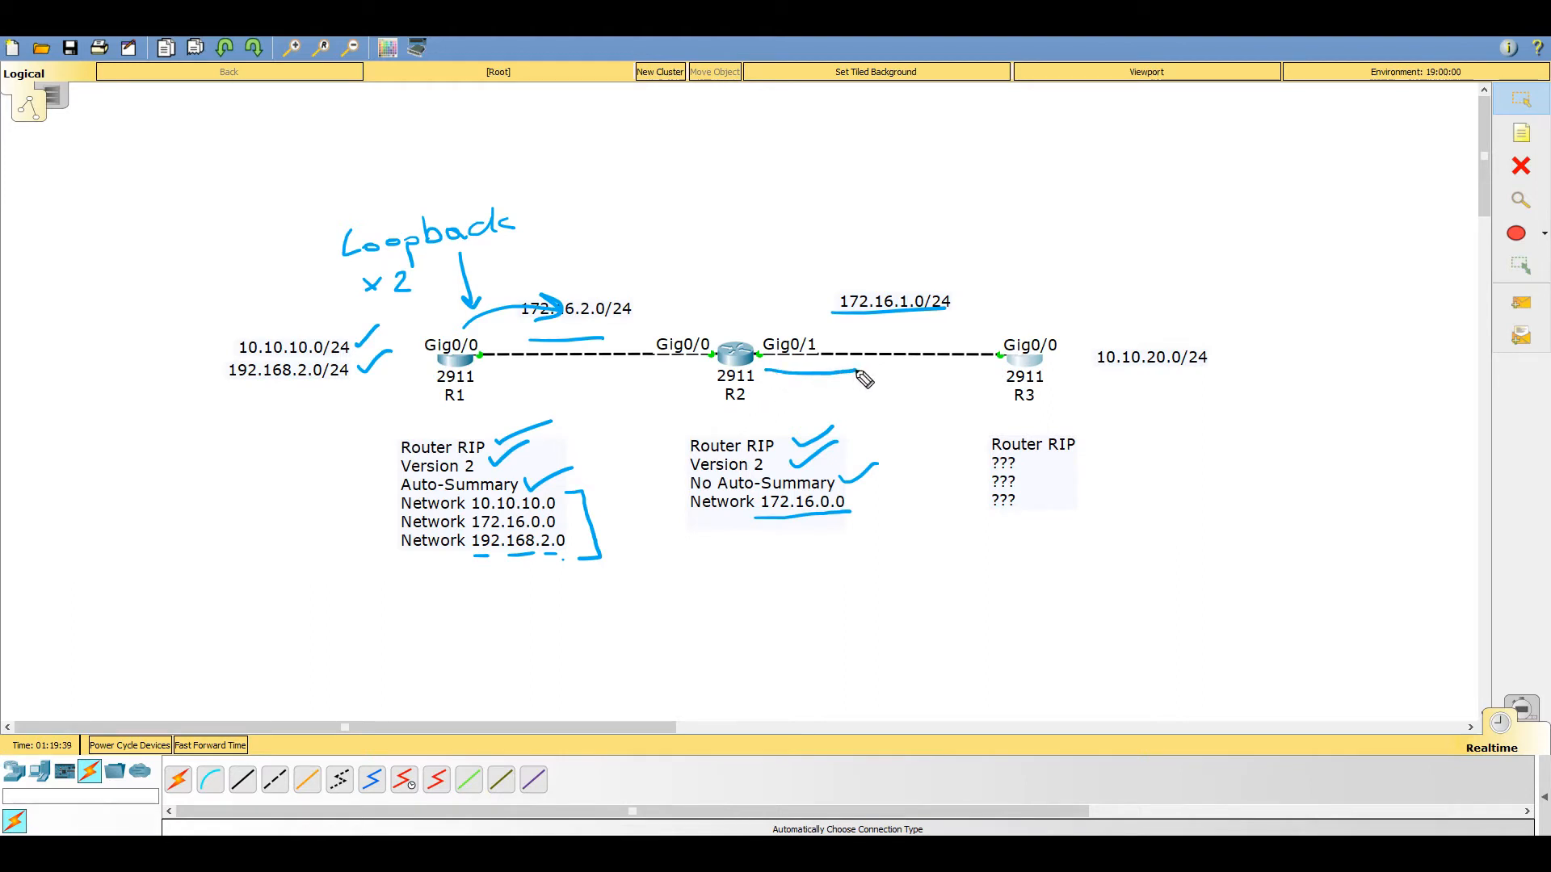
drag(684, 369, 614, 383)
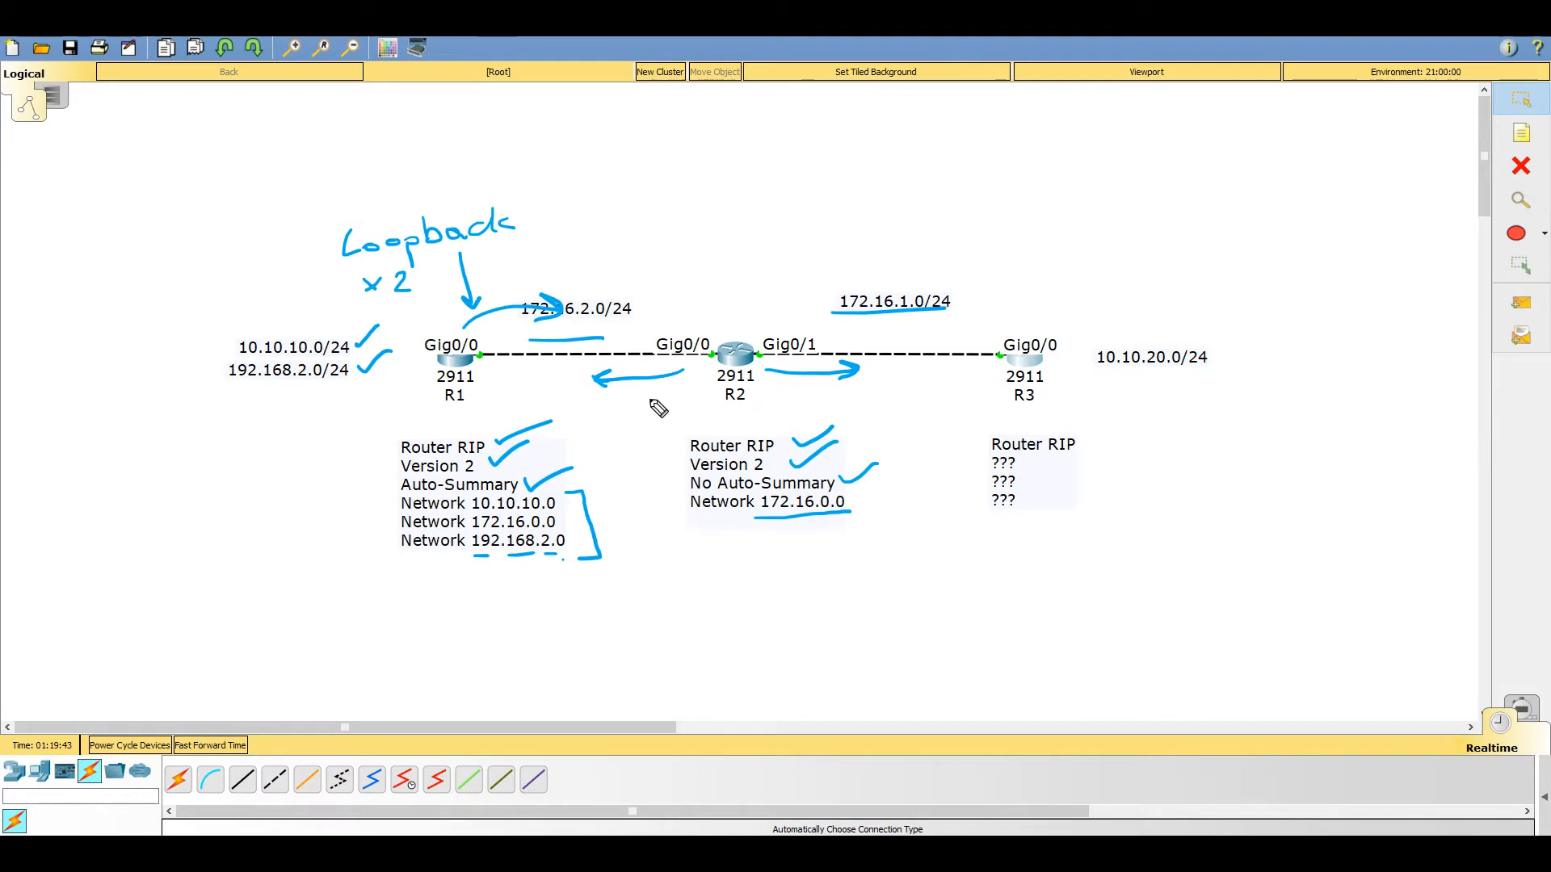
- Frame R3's note, point arrows at its missing lines, box R3, underline 192.168.2.0/24 and circle 10.10.20.0/24
mouse_move(973, 425)
mouse_down()
mouse_move(1083, 416)
mouse_move(1105, 510)
mouse_move(974, 522)
mouse_move(1070, 525)
mouse_up()
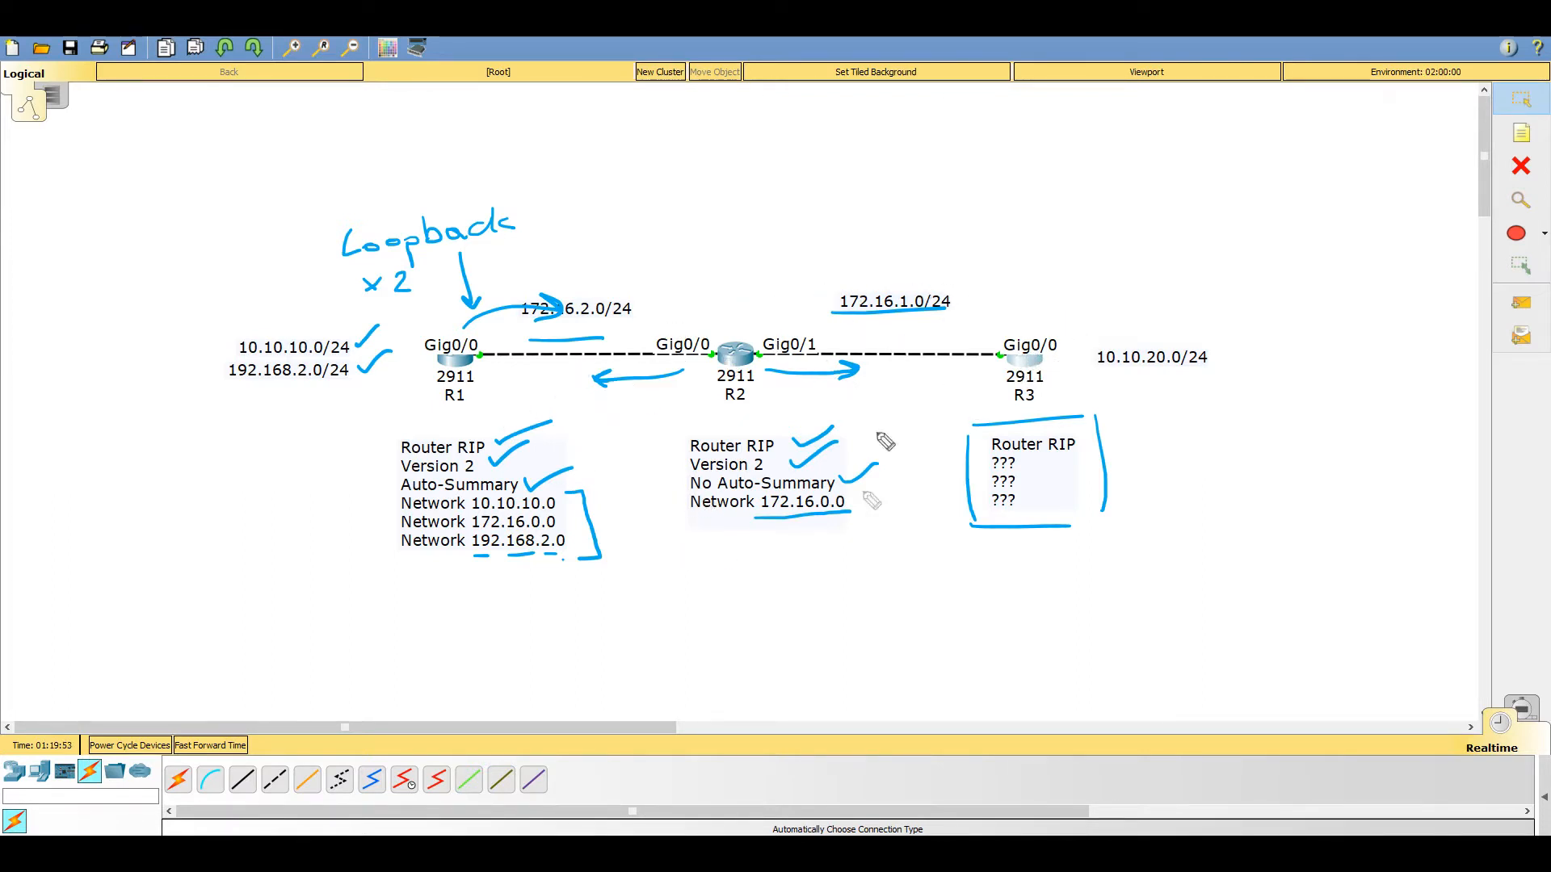
mouse_move(1103, 461)
mouse_down()
mouse_move(1032, 464)
mouse_move(1121, 479)
mouse_move(1053, 497)
mouse_up()
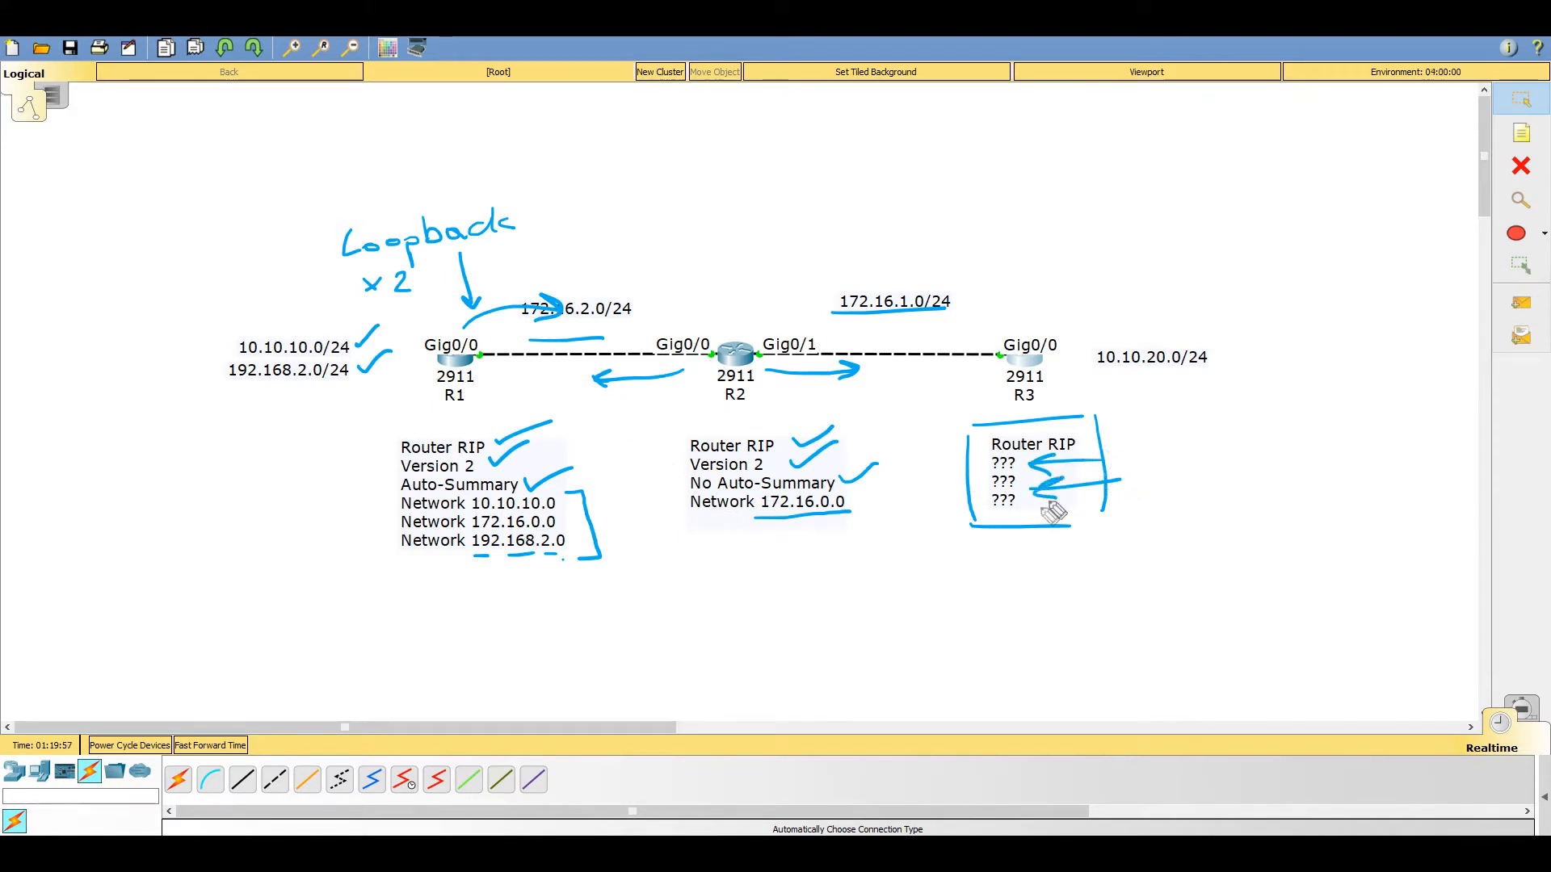
mouse_move(987, 376)
mouse_down()
mouse_move(1066, 404)
mouse_move(999, 381)
mouse_up()
drag(207, 398, 295, 390)
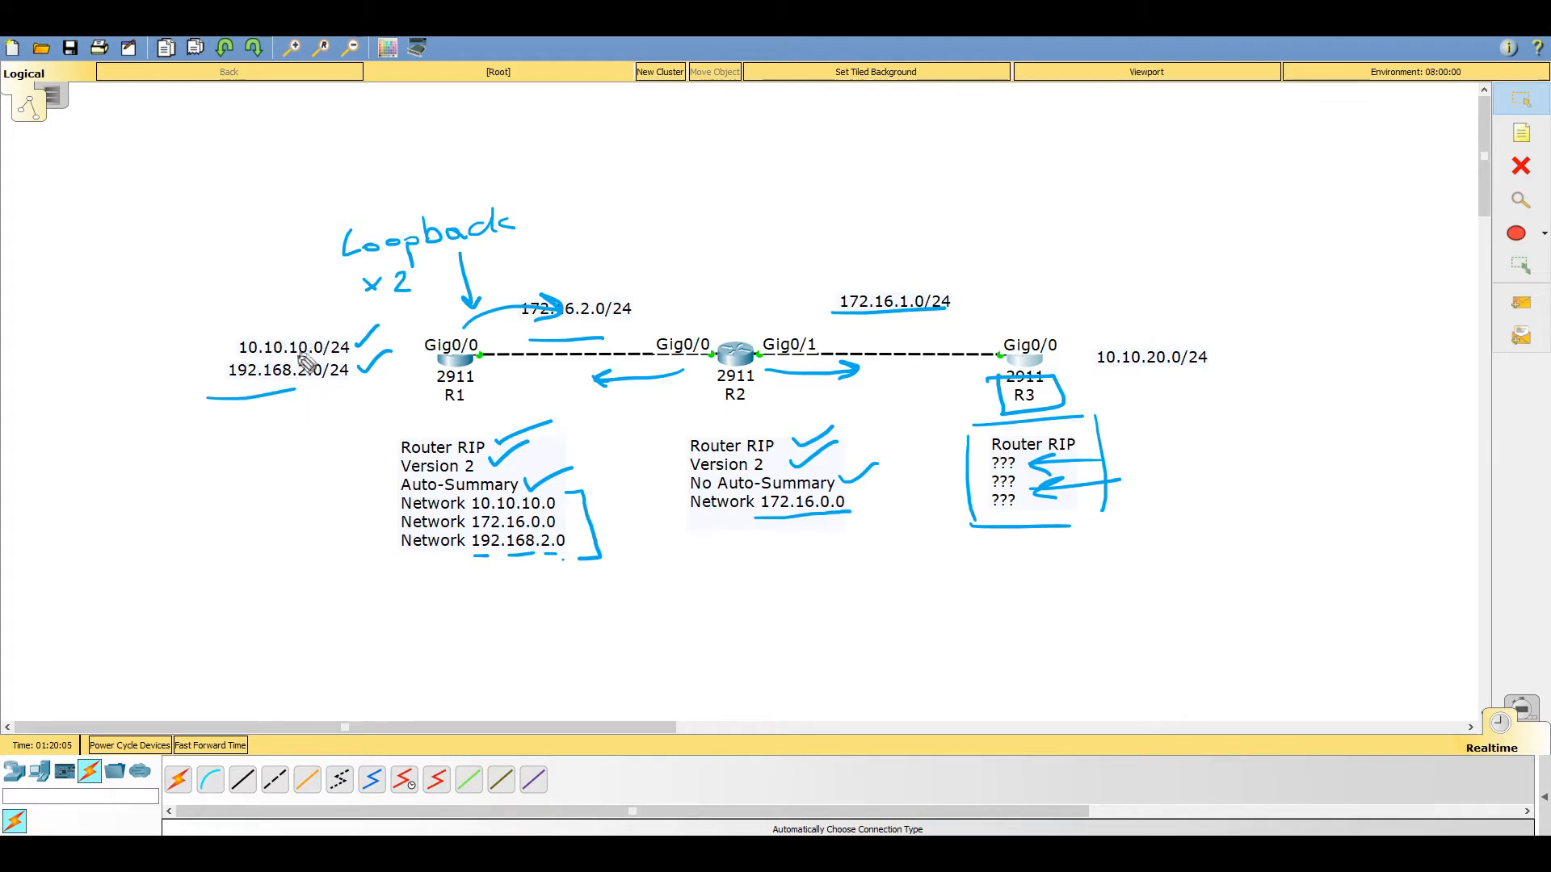
drag(1094, 339, 1194, 346)
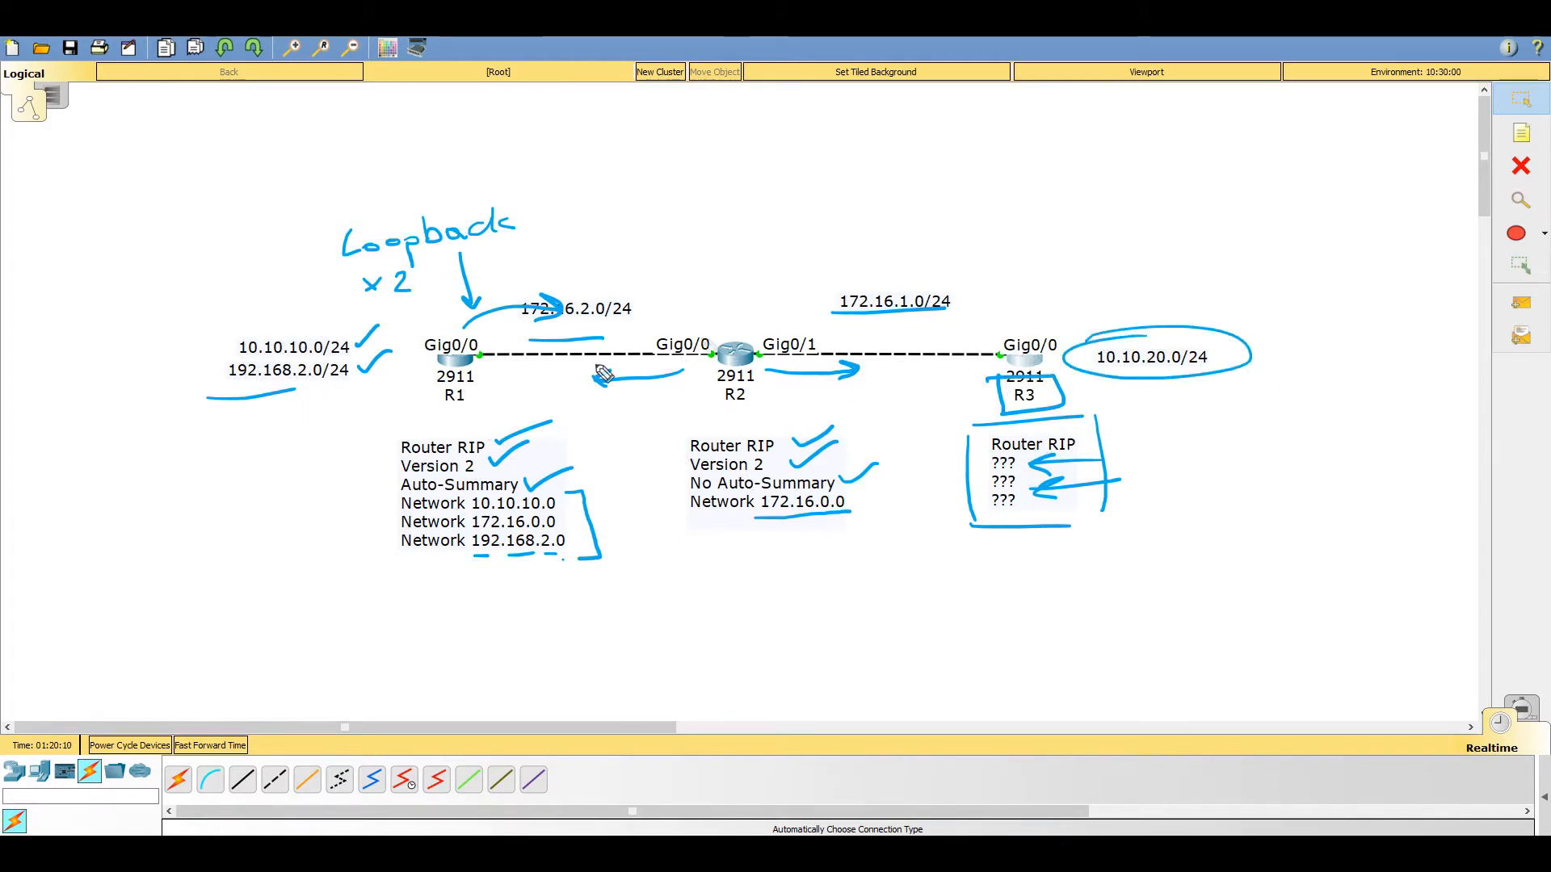
- Underline R2 and R1, draw a question mark between their notes, and clear all the ink annotations
drag(717, 406, 753, 405)
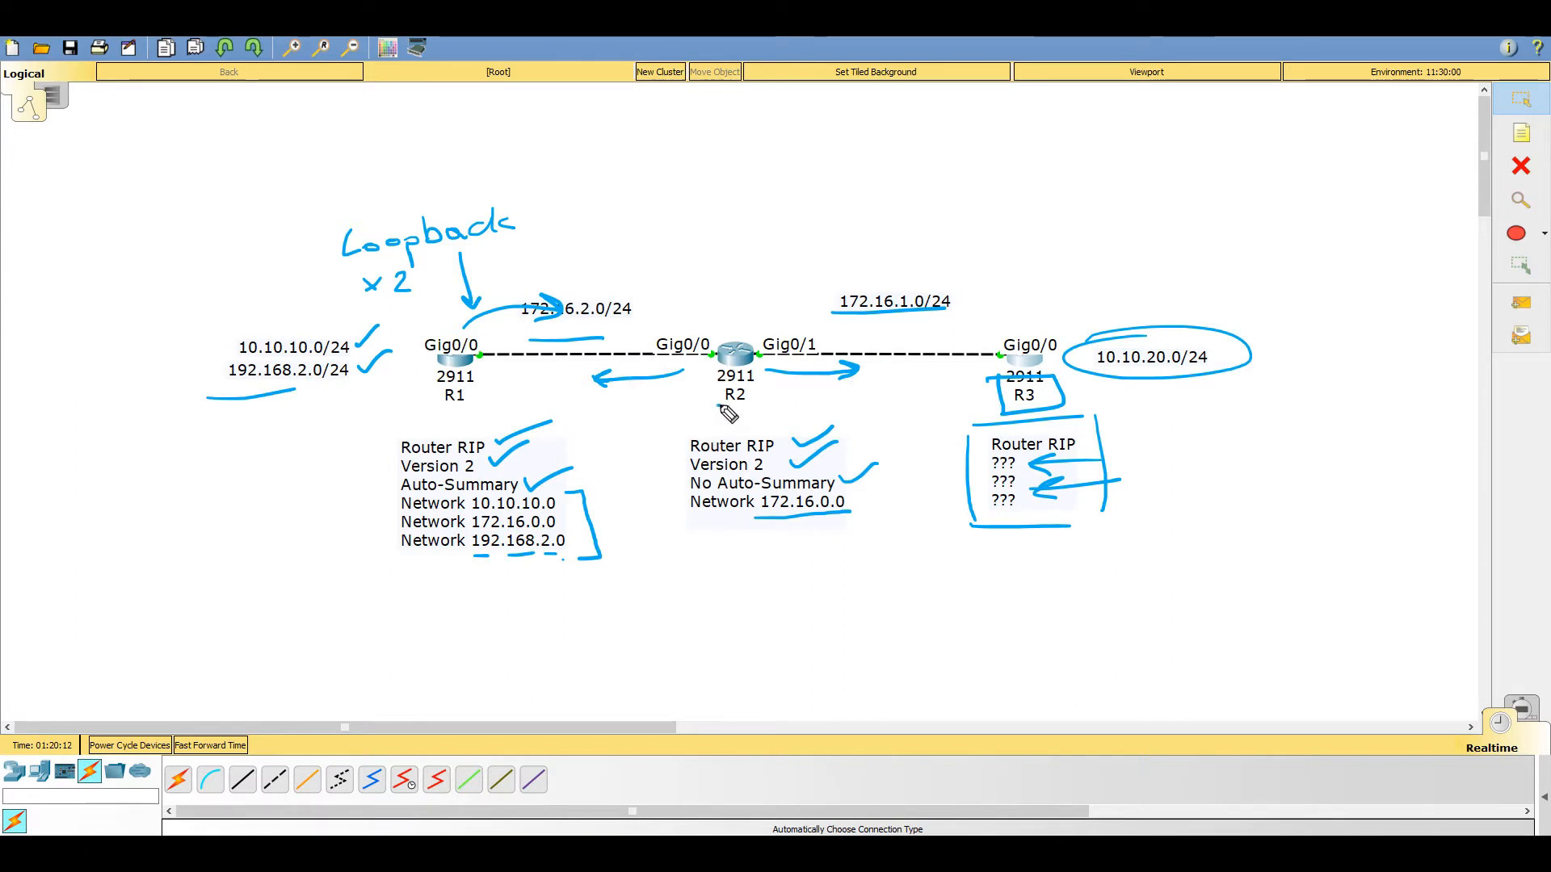
drag(429, 411, 485, 409)
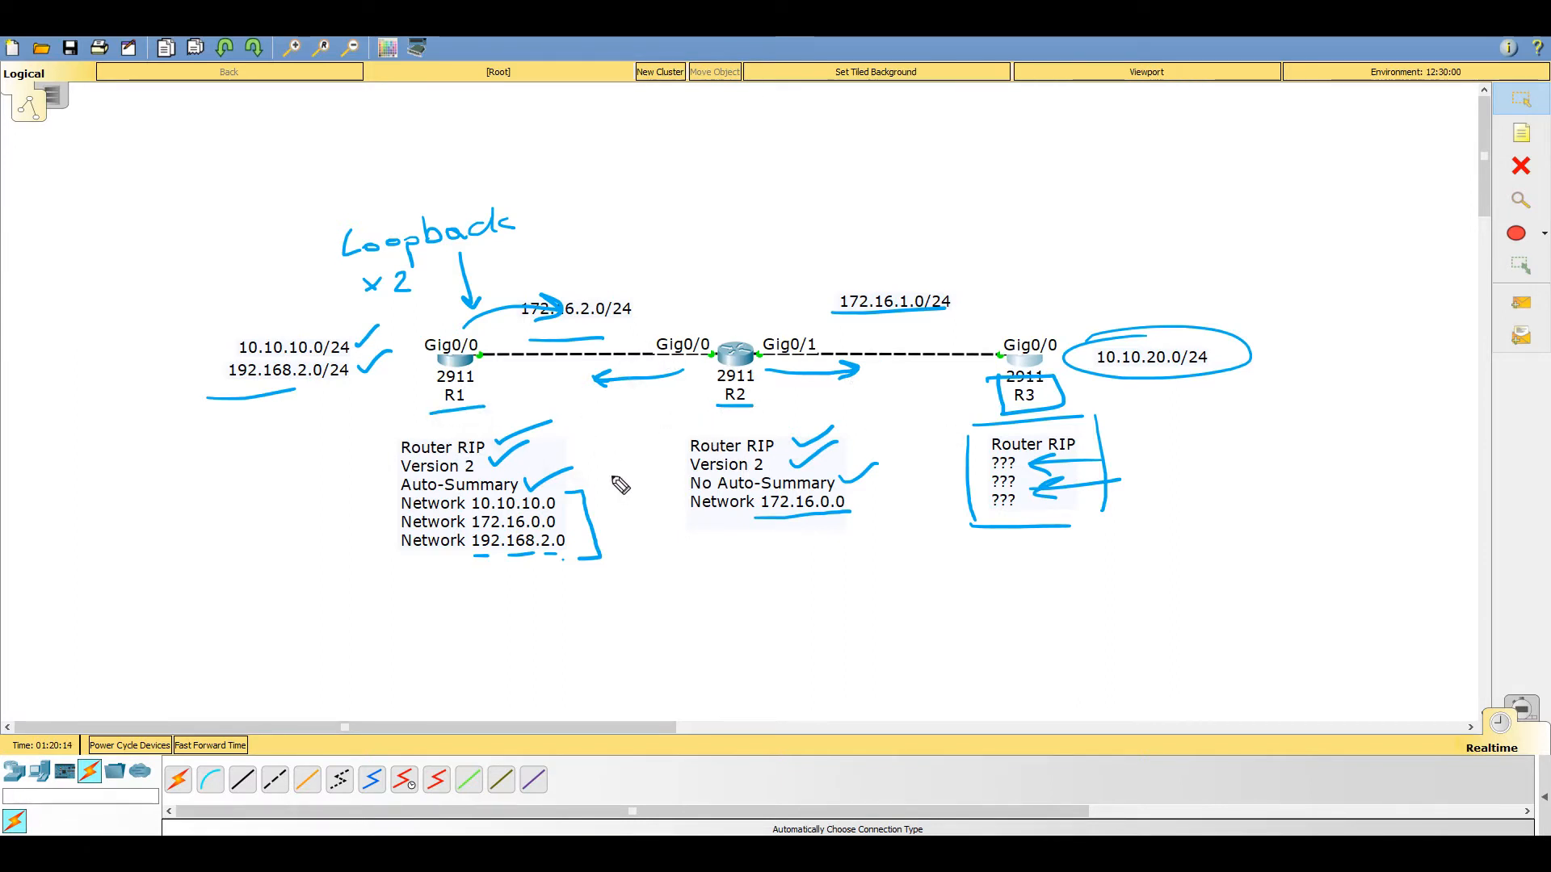
mouse_move(657, 538)
mouse_down()
mouse_move(679, 543)
mouse_move(669, 568)
mouse_up()
click(672, 580)
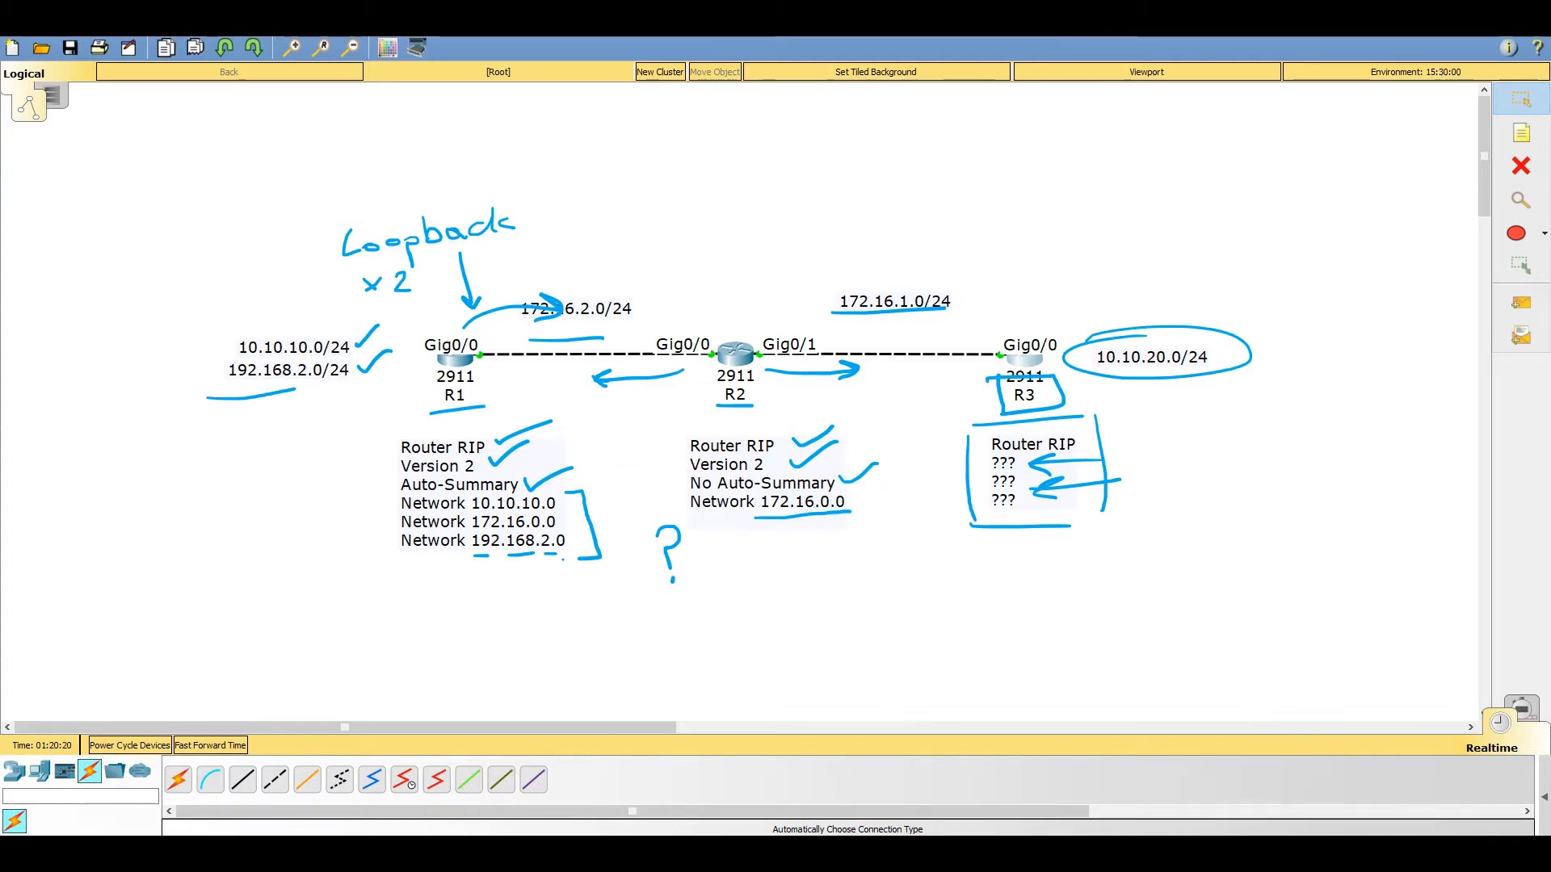
key(Escape)
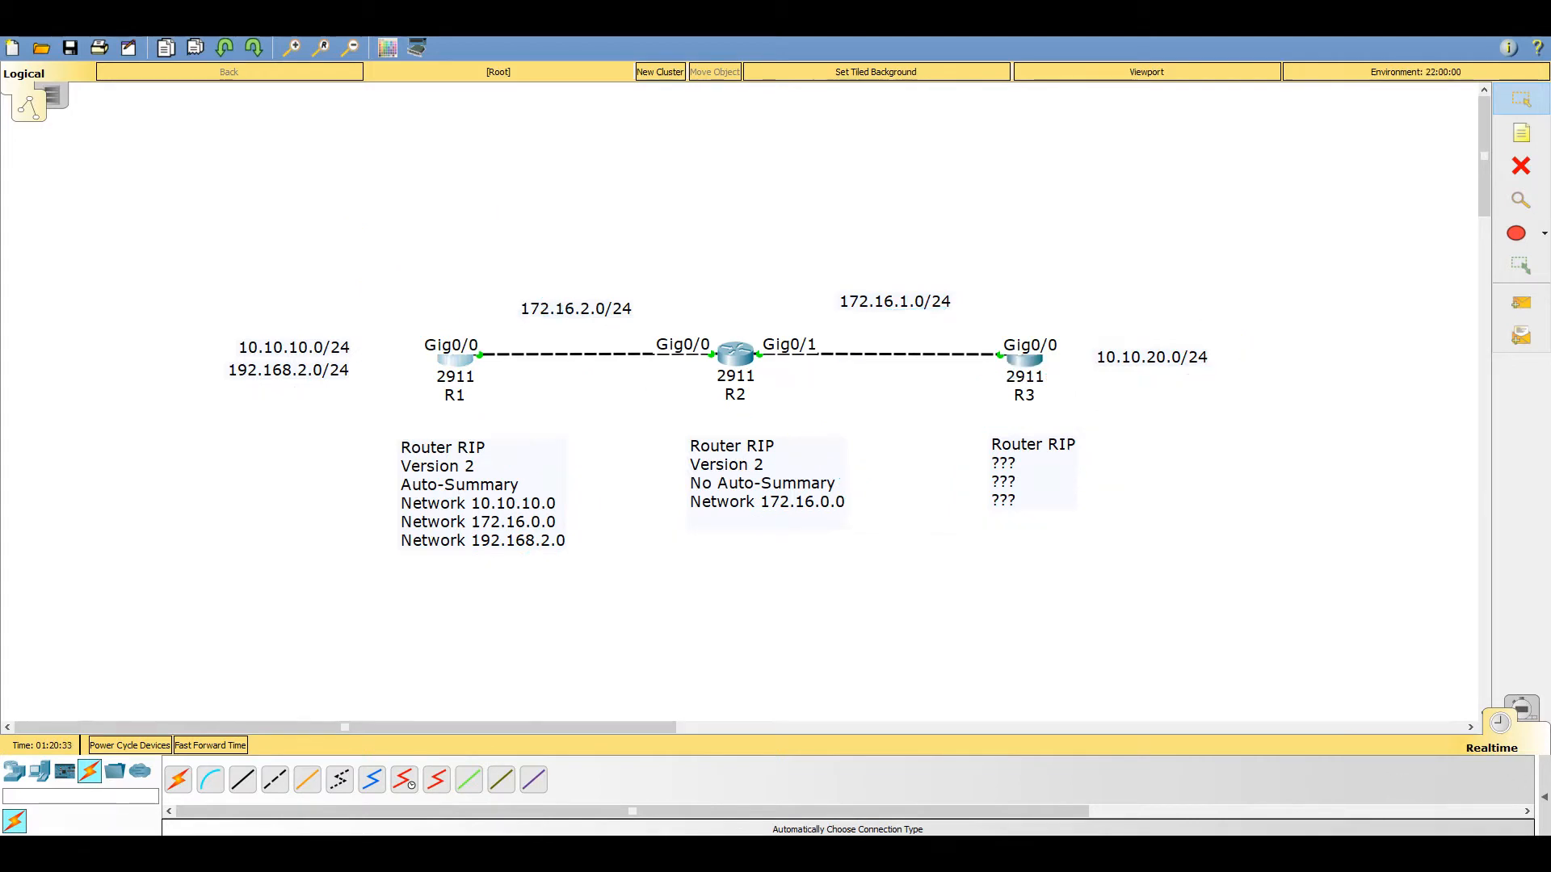
- Open R1's command line, enlarge and reposition its window clear of R1's part of the topology, and bring up a fresh R1# prompt
click(457, 361)
drag(738, 215, 1039, 154)
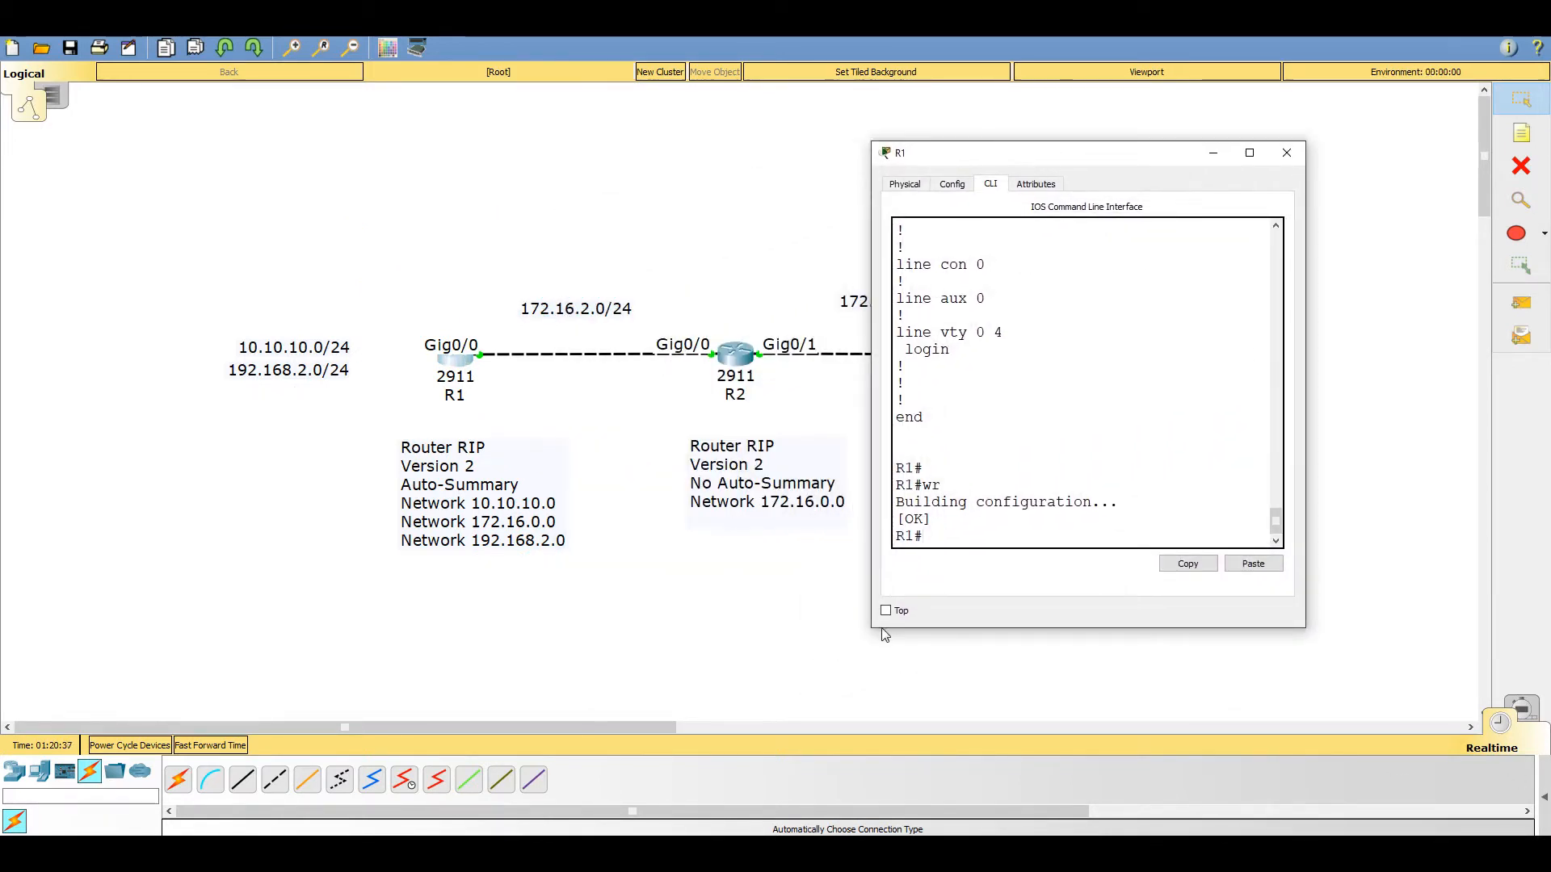
drag(872, 629, 520, 668)
drag(805, 145, 974, 143)
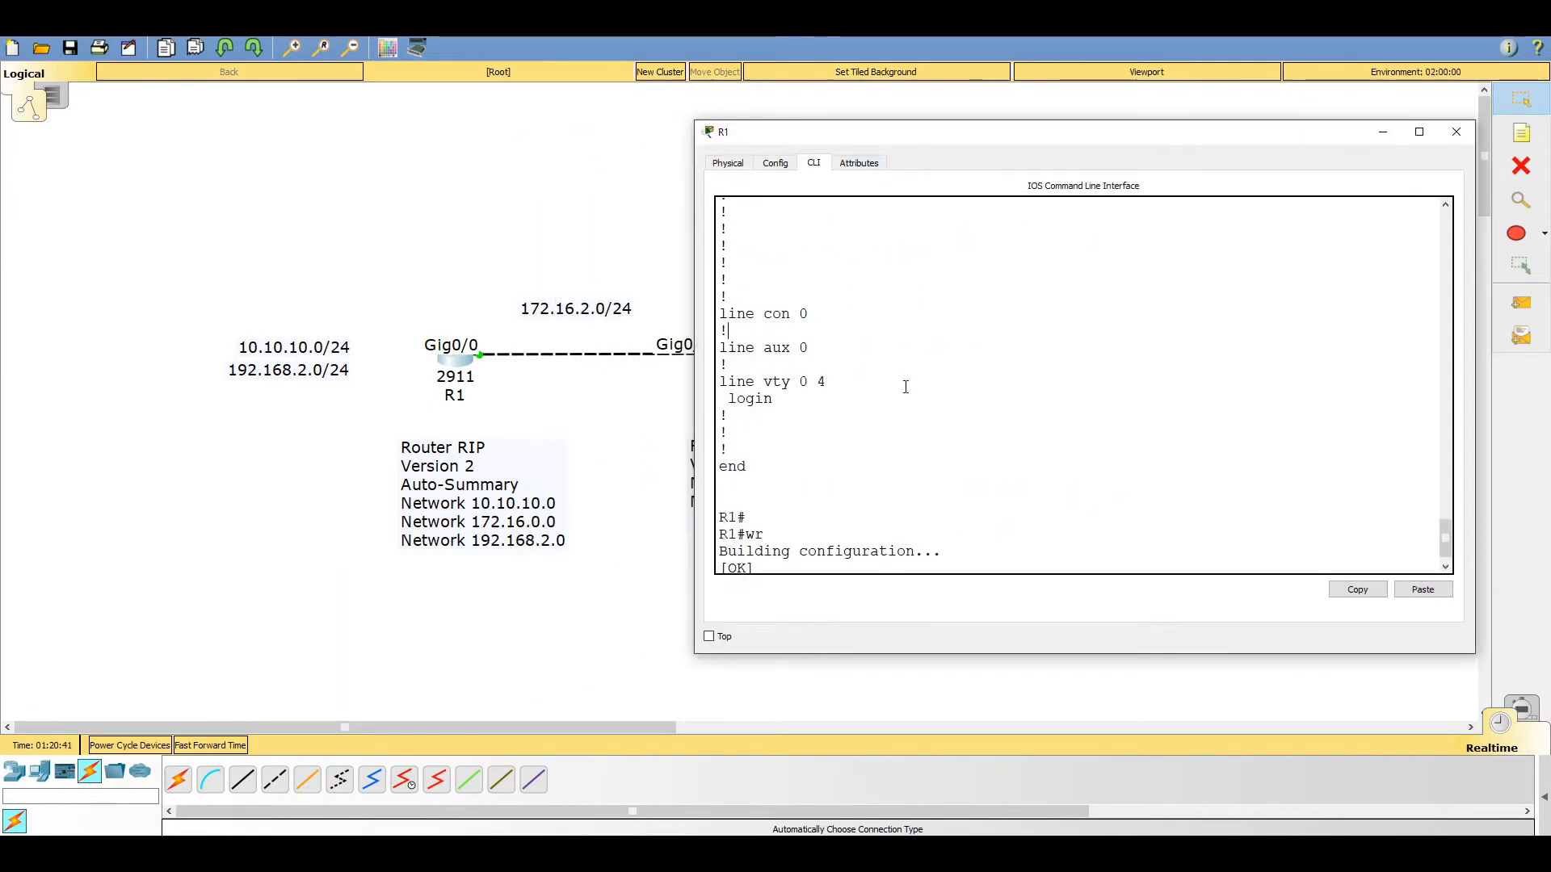
key(Return)
key(Return)
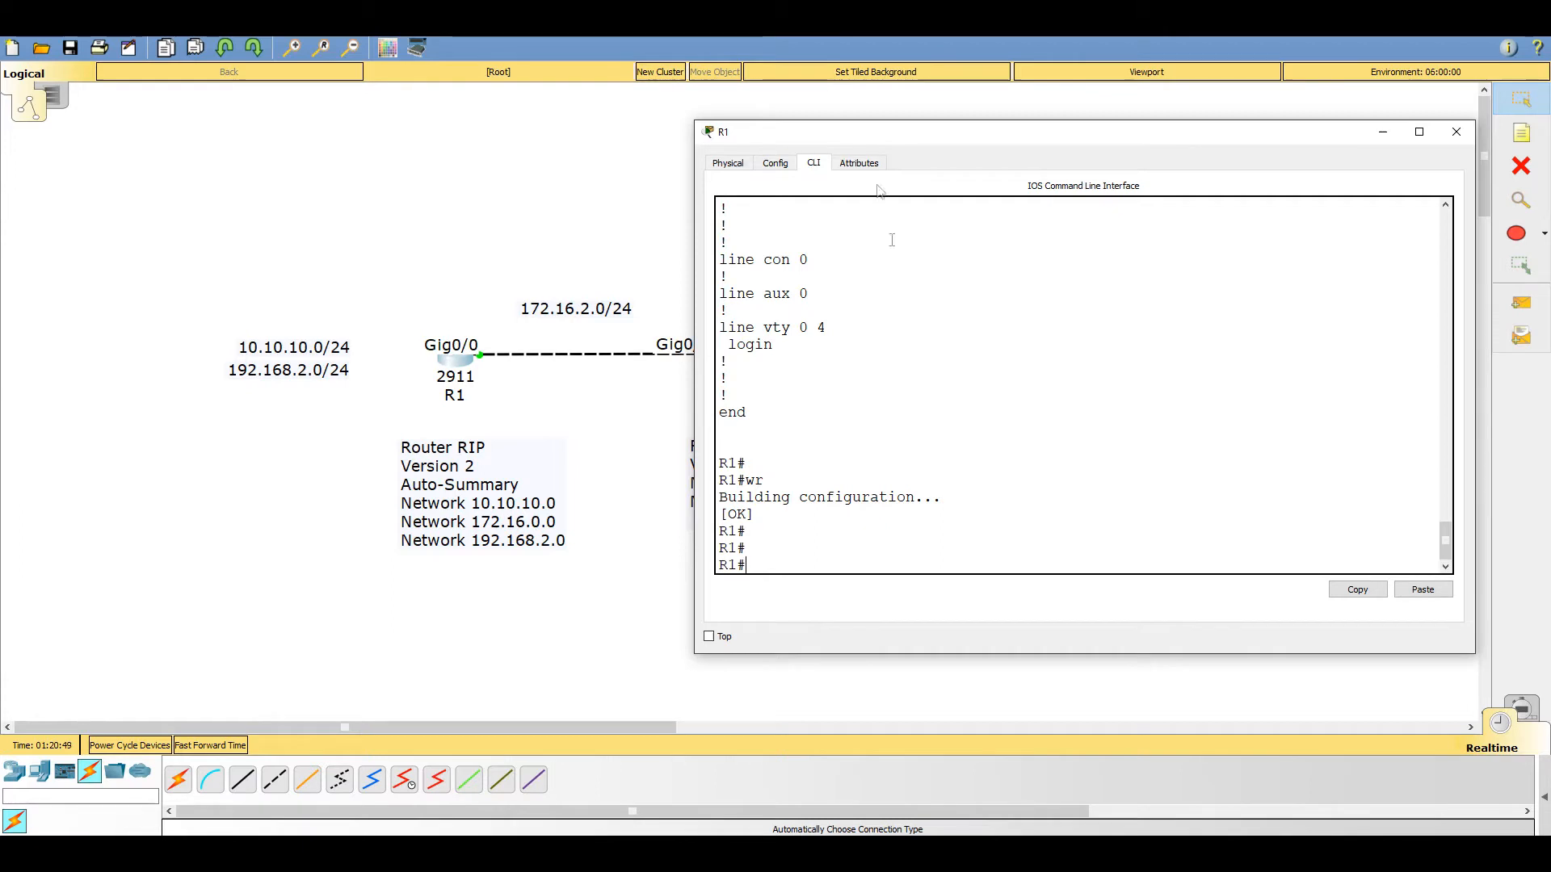
drag(862, 134, 921, 134)
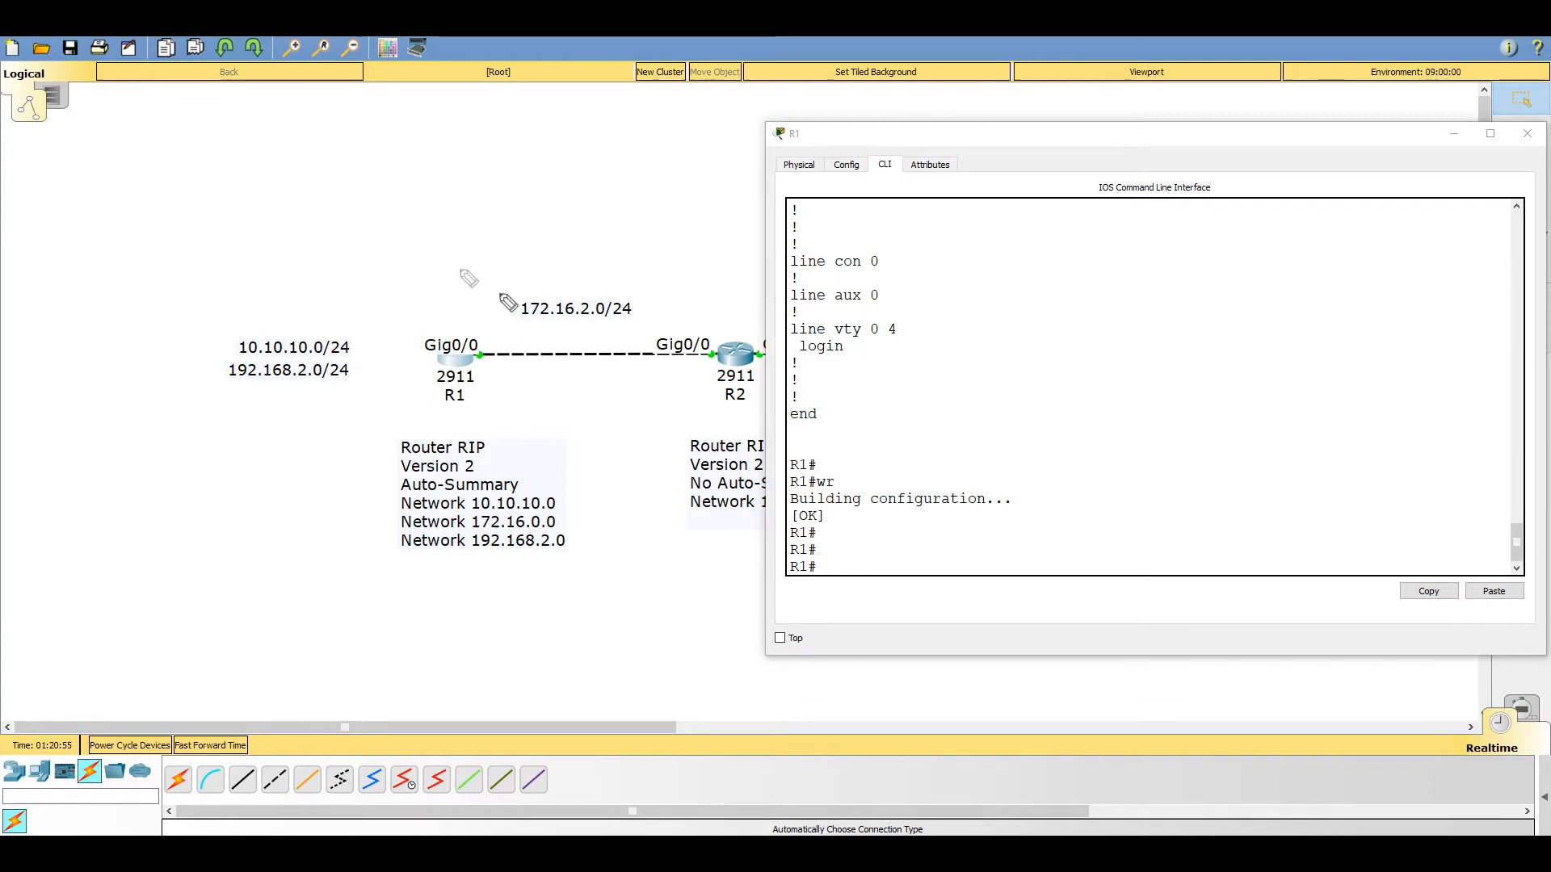
- Underline 172 and 16 in 172.16.2.0/24, box its last octet with an arrow, underline R1 and tick its 10.10.10.0/24 and 192.168.2.0/24 networks
mouse_move(513, 328)
mouse_down()
mouse_move(598, 325)
mouse_move(608, 293)
mouse_up()
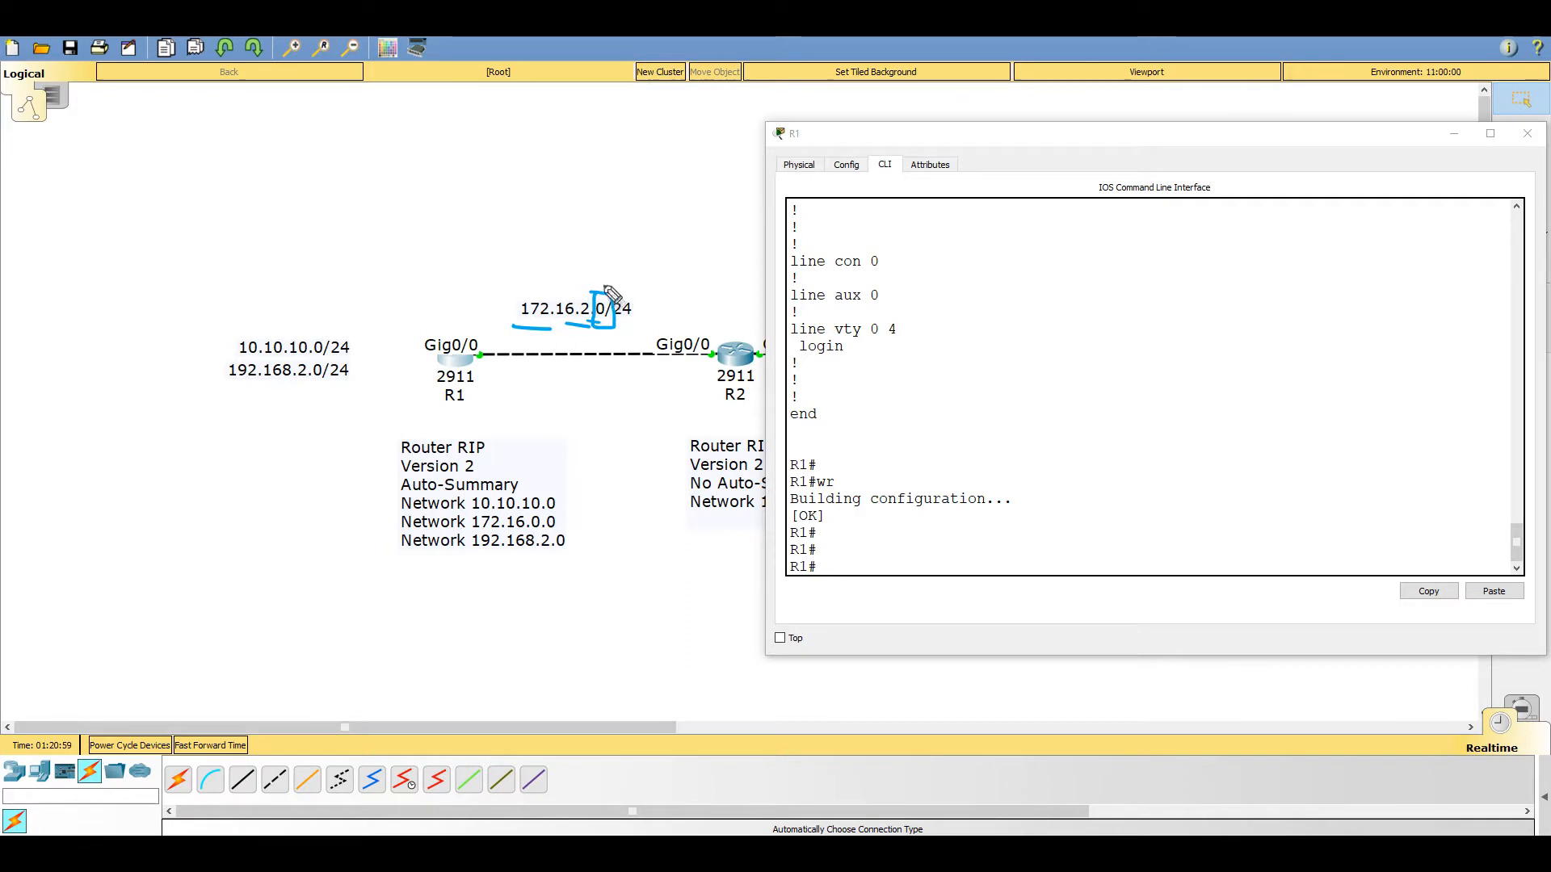
mouse_move(612, 227)
mouse_down()
mouse_move(604, 288)
mouse_move(610, 270)
mouse_up()
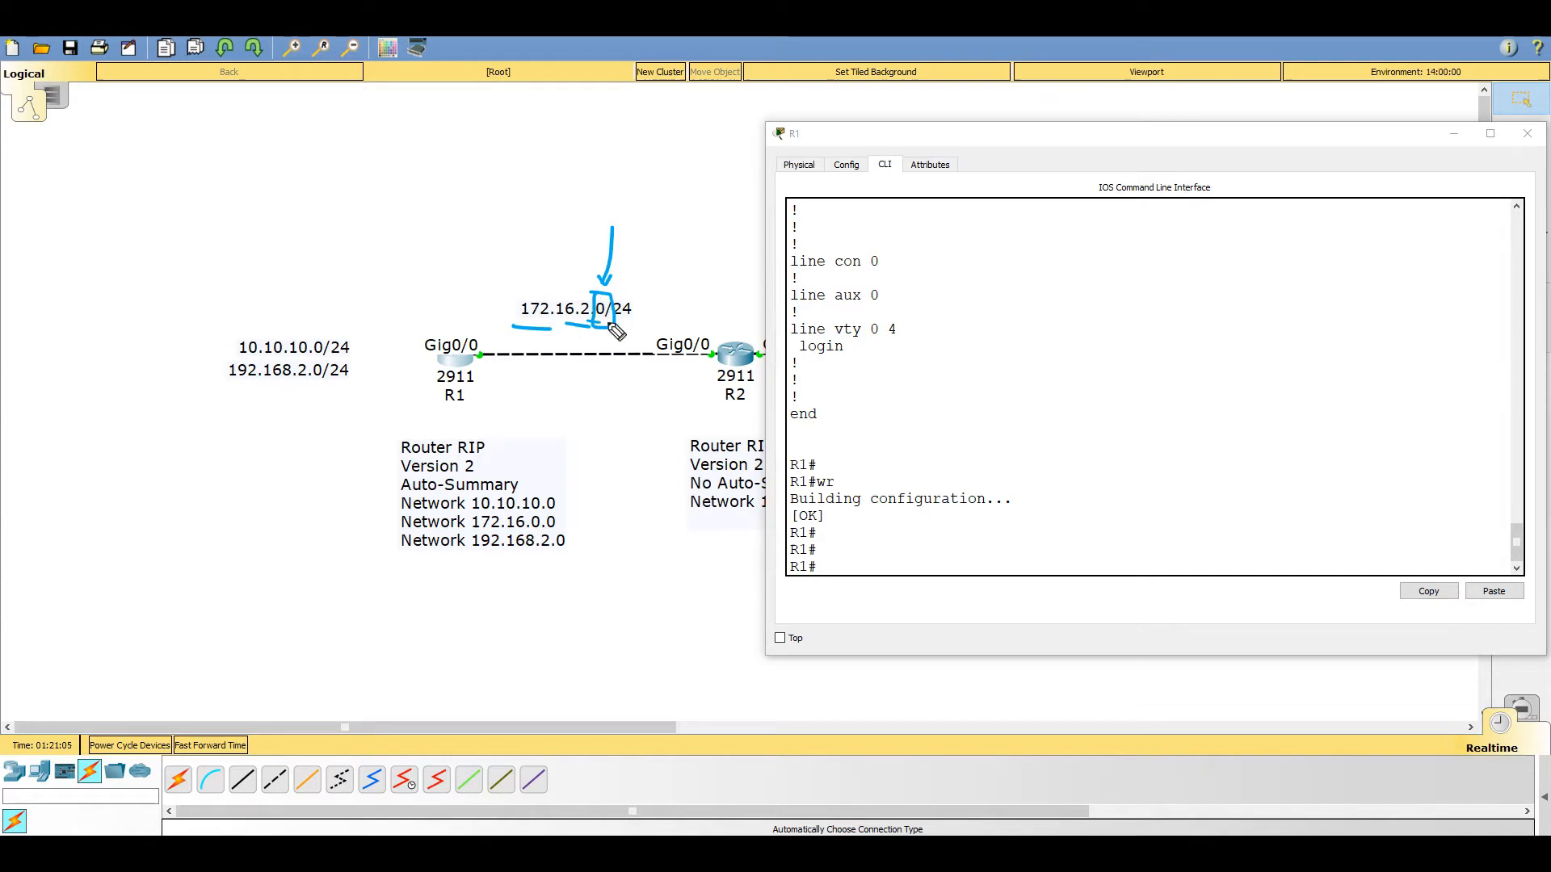
drag(429, 409, 455, 408)
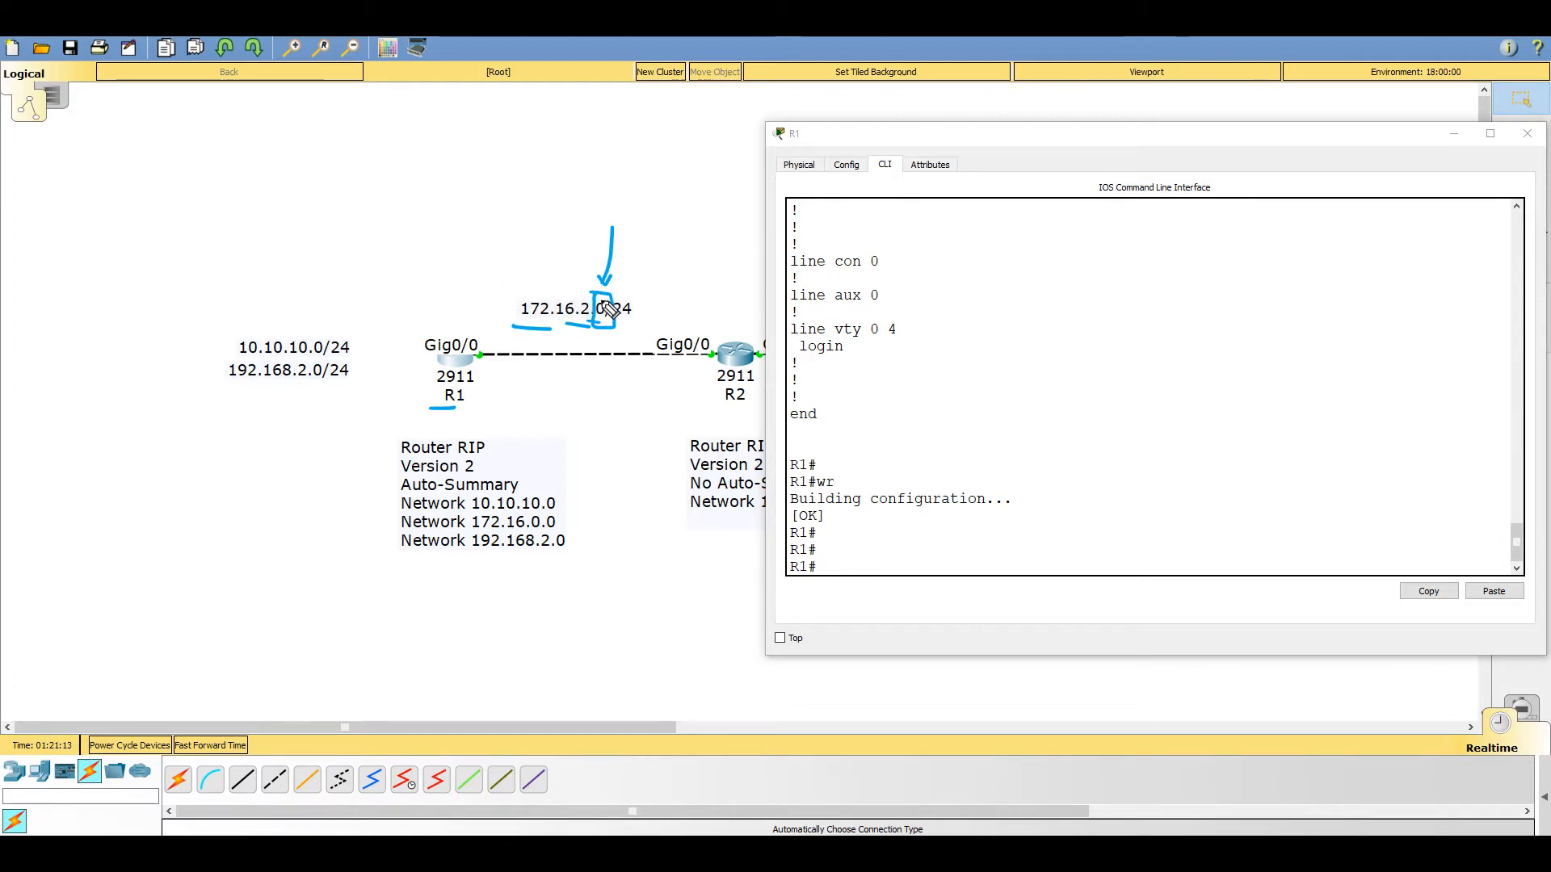
mouse_move(363, 343)
mouse_down()
mouse_move(392, 325)
mouse_move(400, 347)
mouse_up()
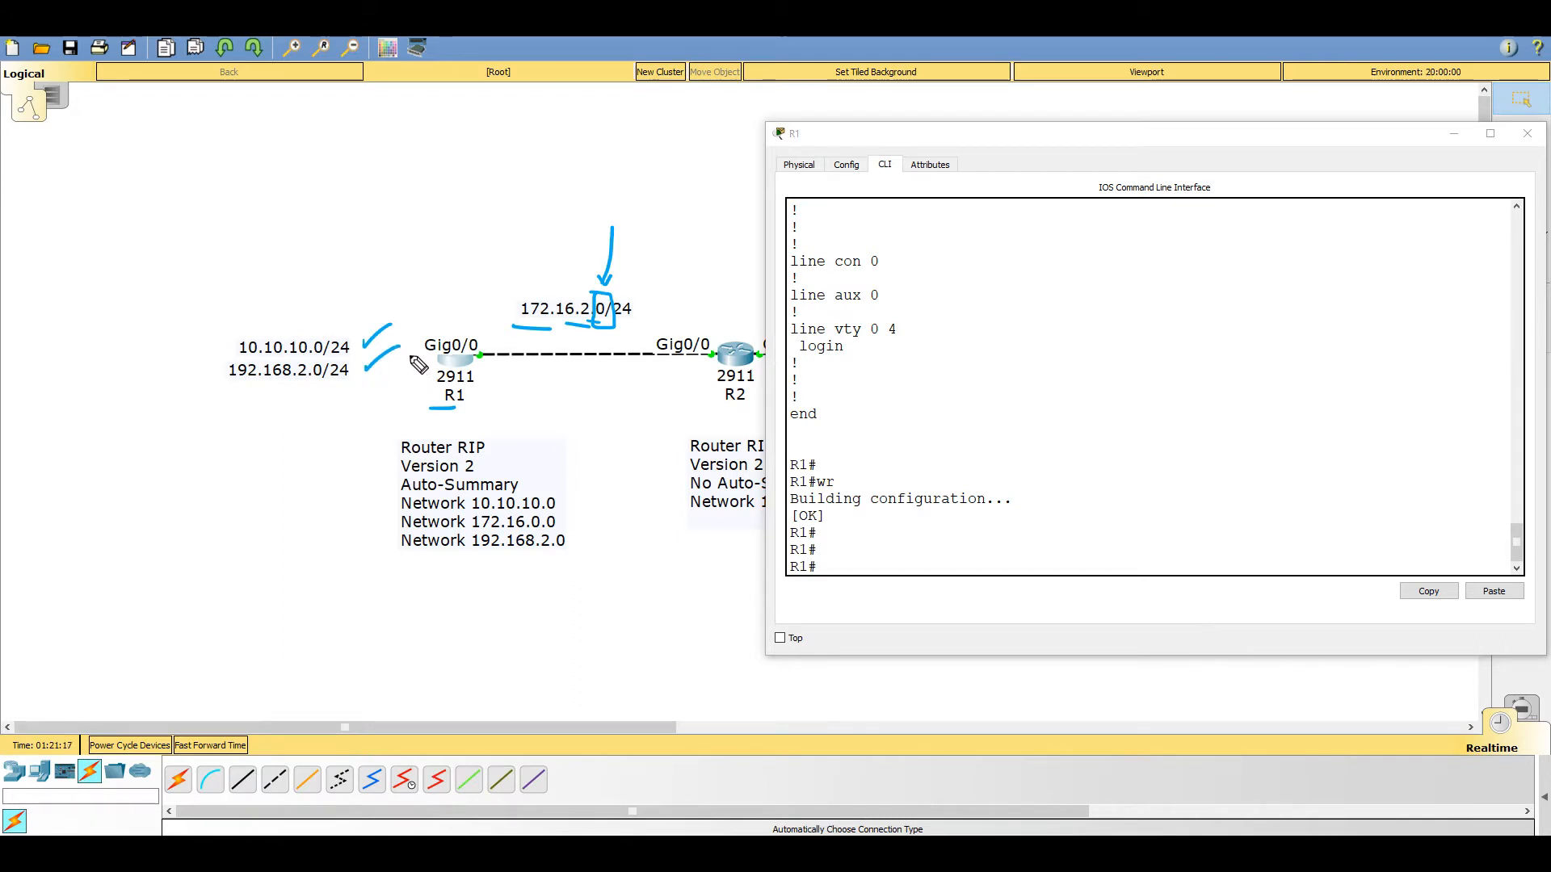
- Write UP/UP above R1, underline it, and draw an arrow pointing at R1's RIP configuration note
mouse_move(344, 228)
mouse_down()
mouse_move(391, 240)
mouse_move(422, 213)
mouse_up()
drag(430, 230, 468, 236)
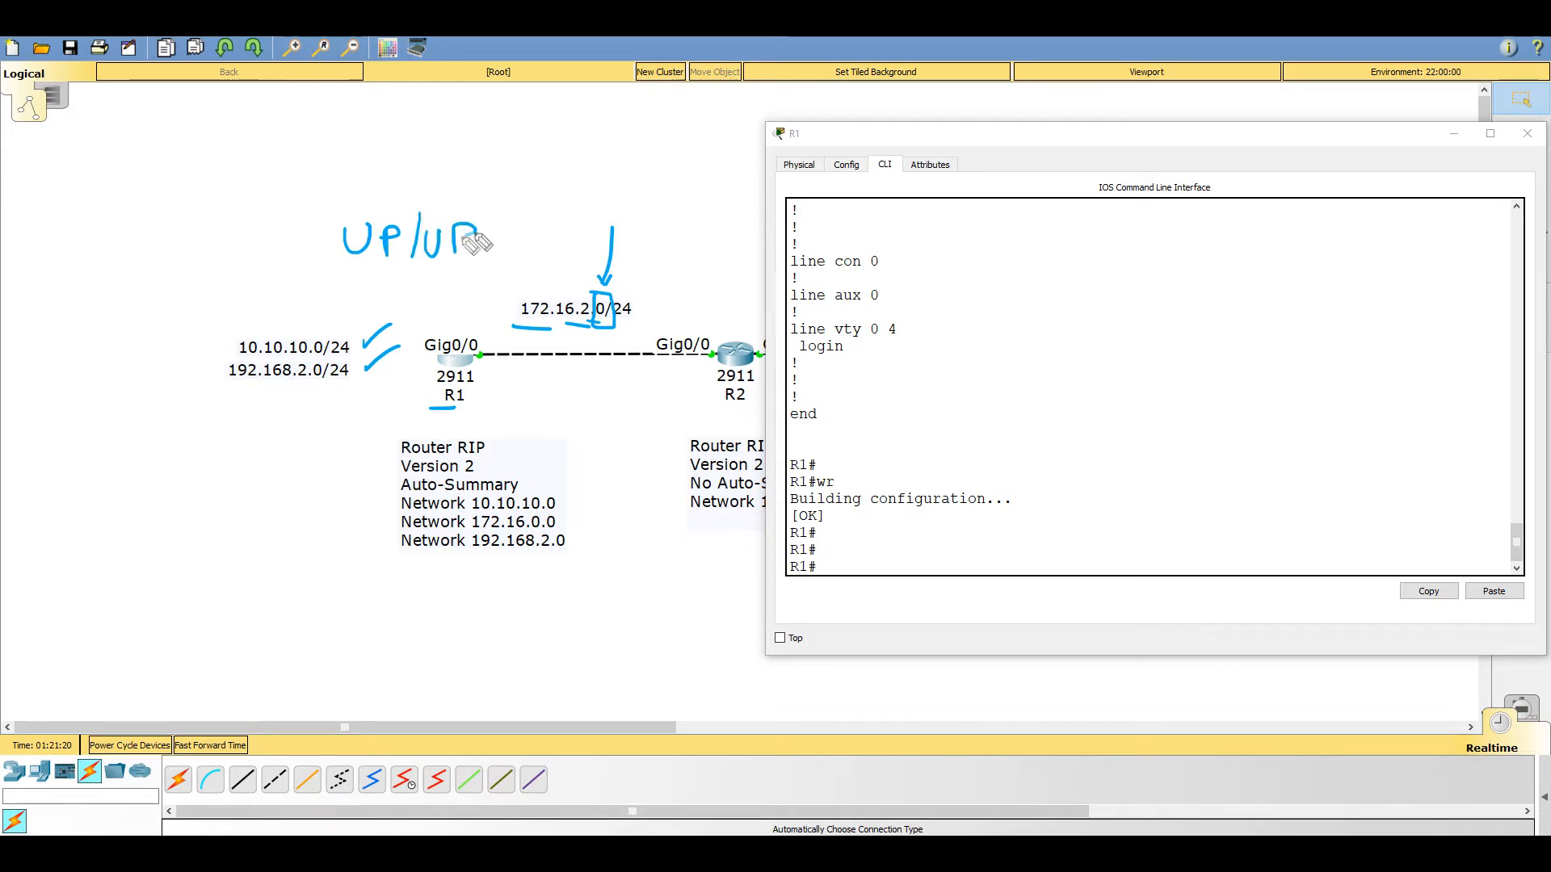
drag(320, 283, 458, 280)
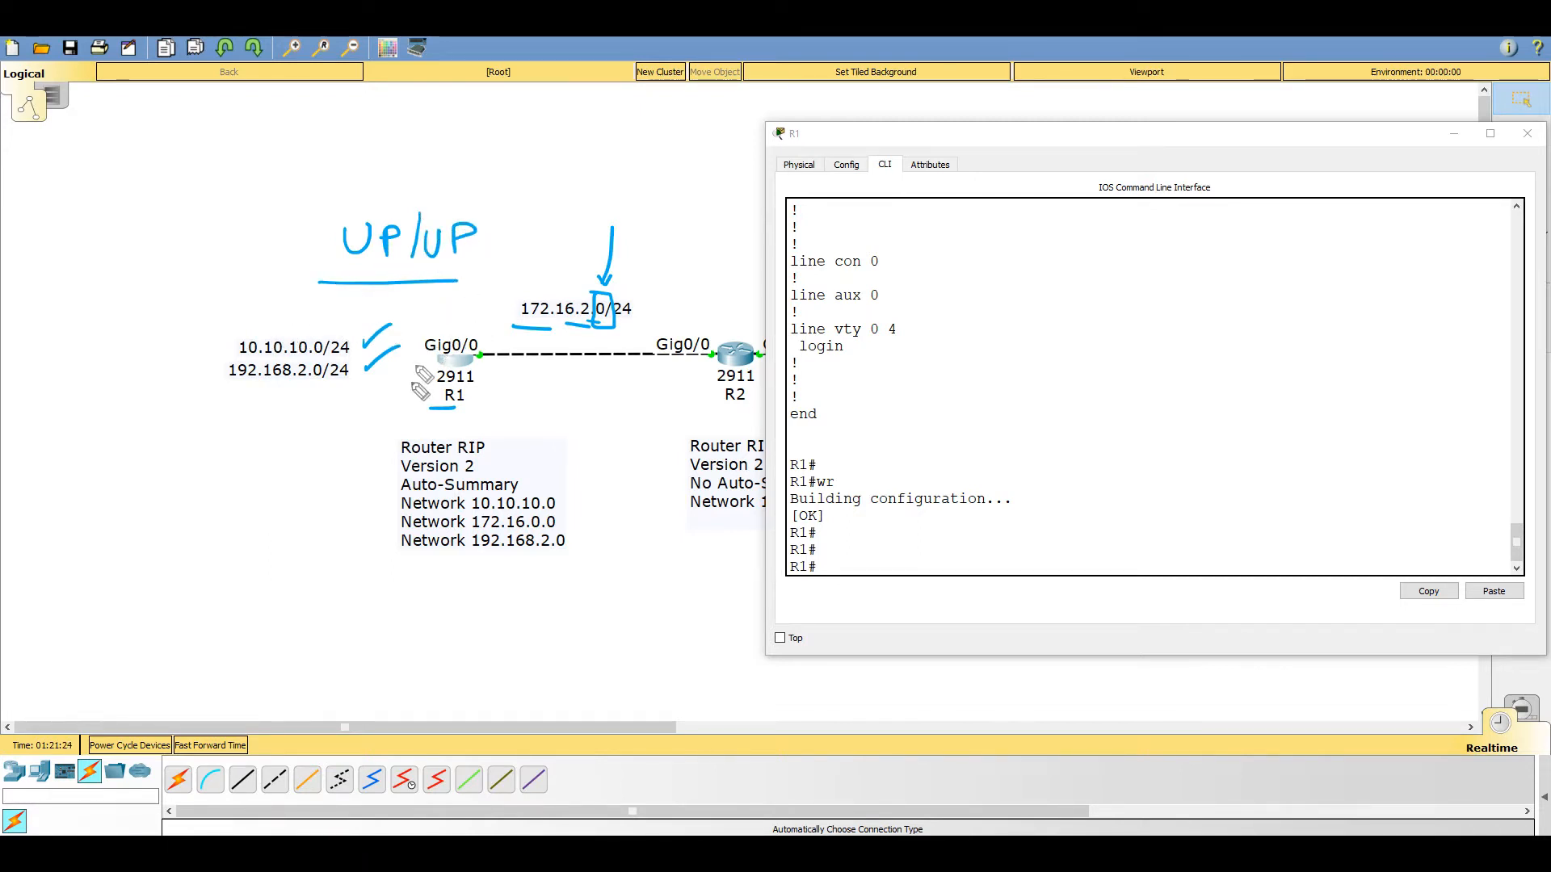
mouse_move(536, 417)
mouse_down()
mouse_move(518, 465)
mouse_move(531, 458)
mouse_up()
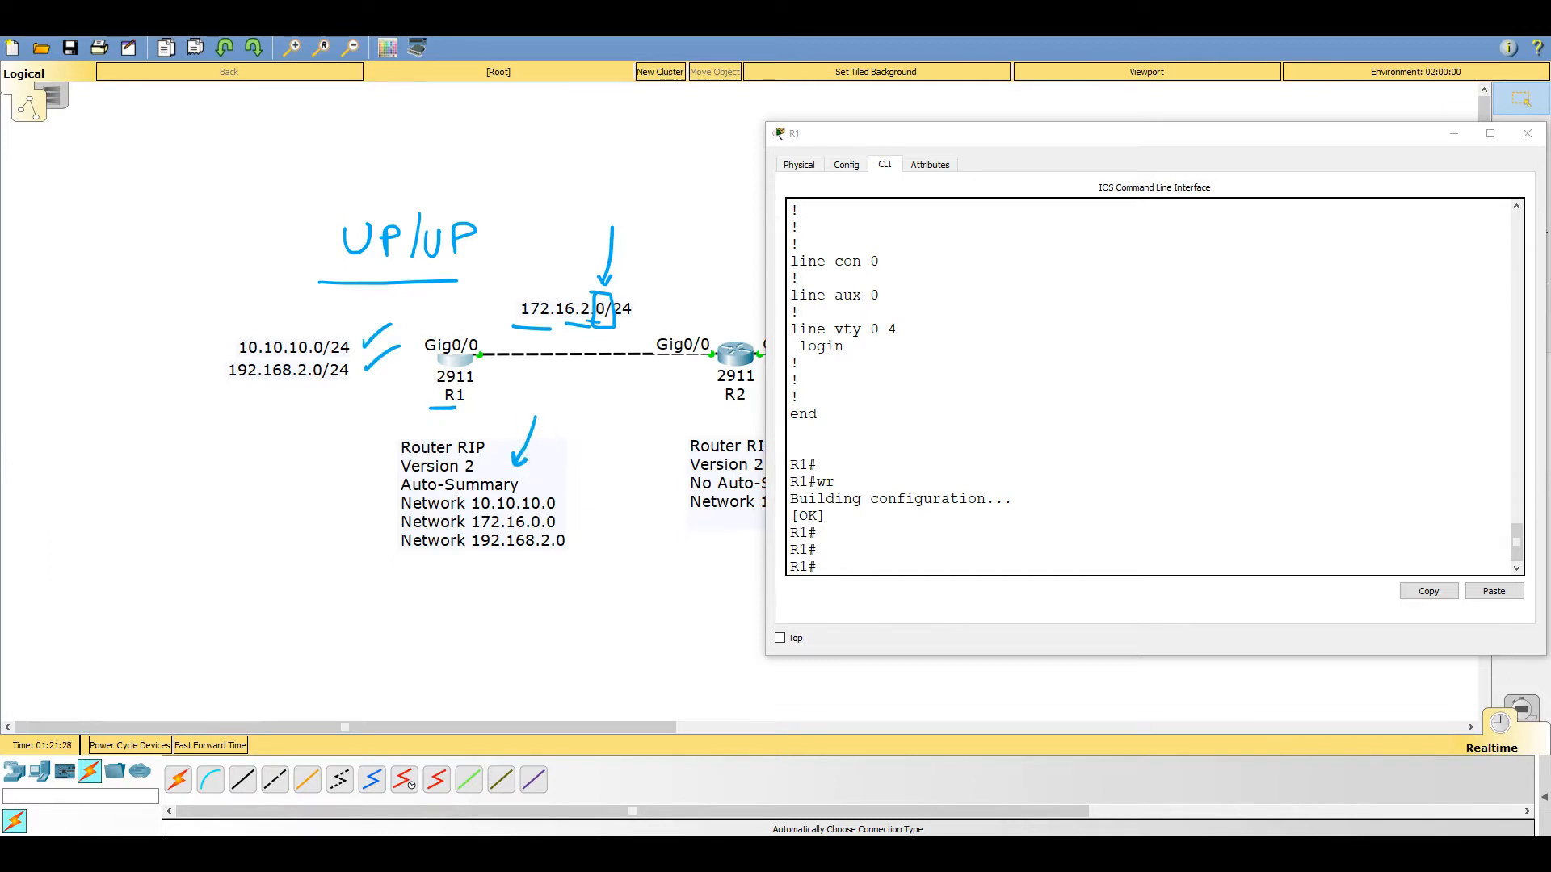
- Check R1's interface addresses and status with show ip int br
click(1355, 386)
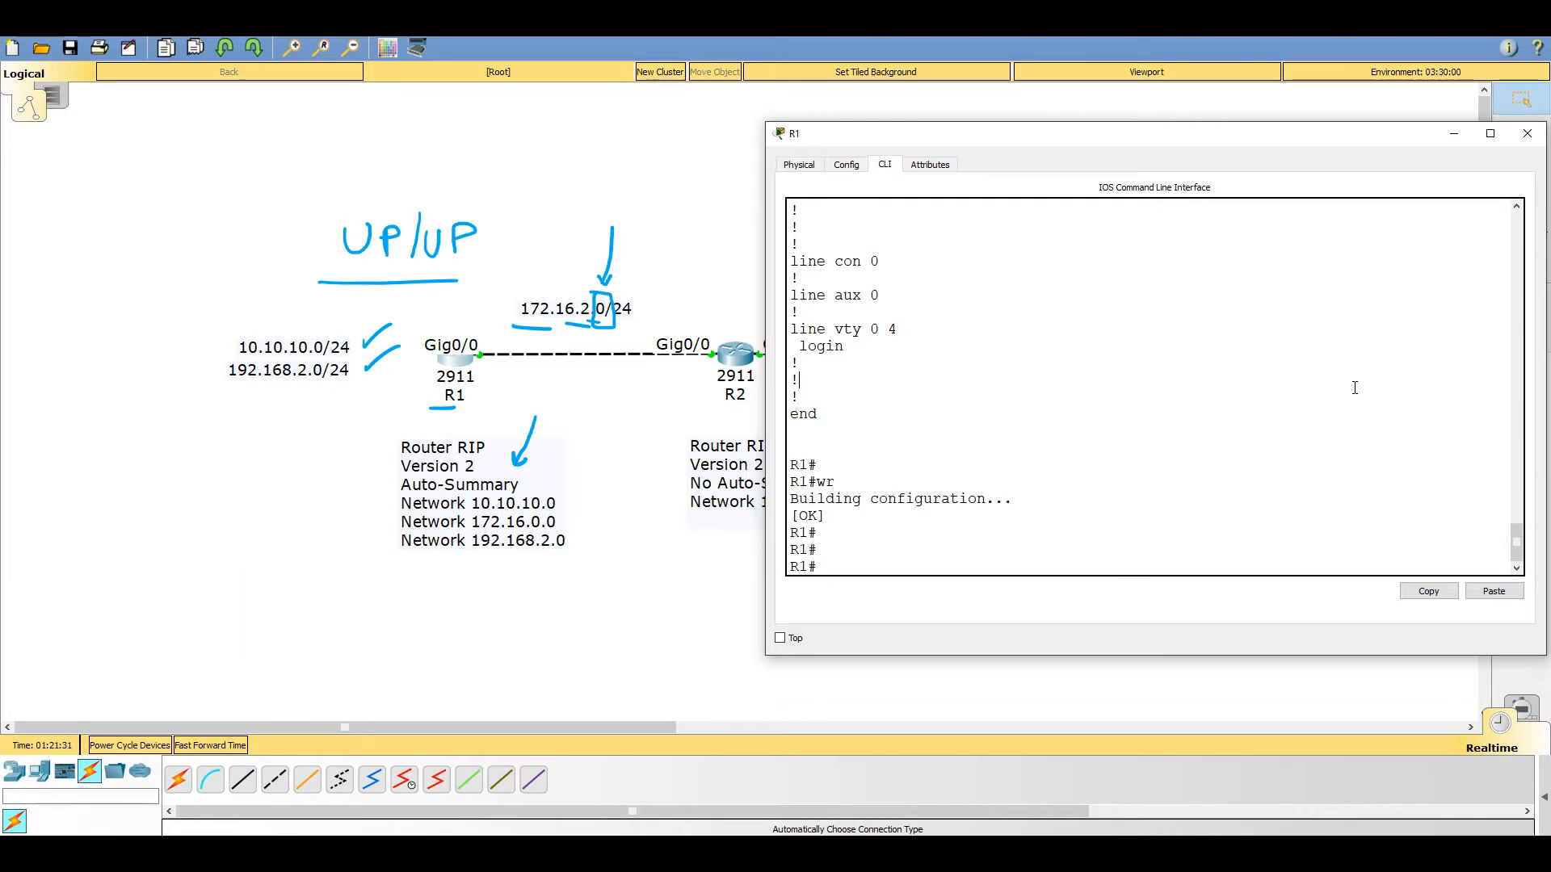
text(show ip int br)
key(Return)
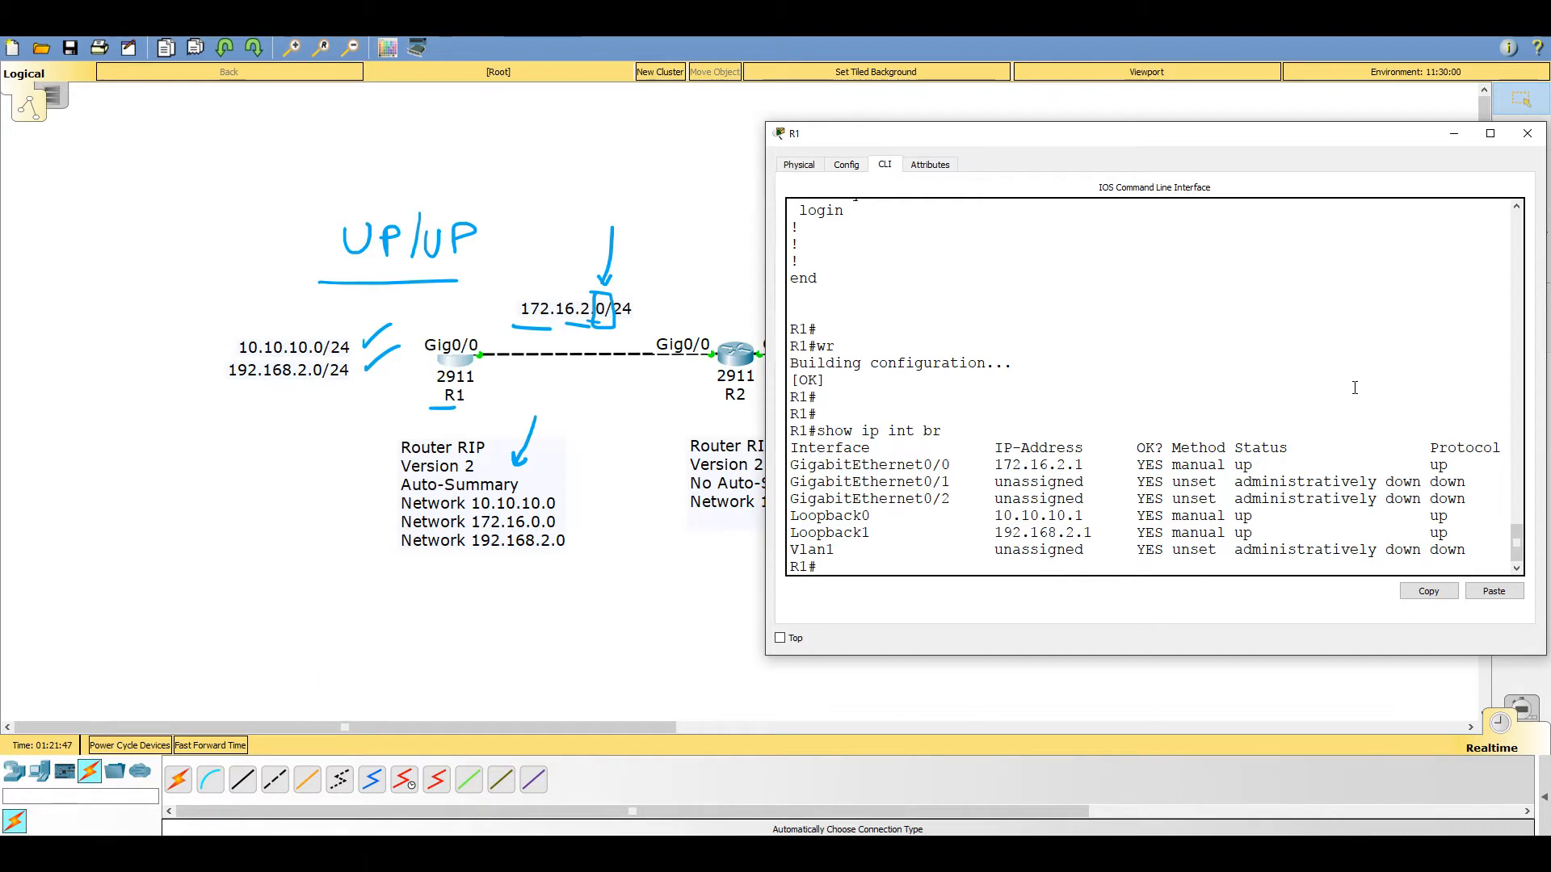
- Enter R1's global configuration mode, list the available routing protocols, and enter RIP configuration with router rip
text(config t)
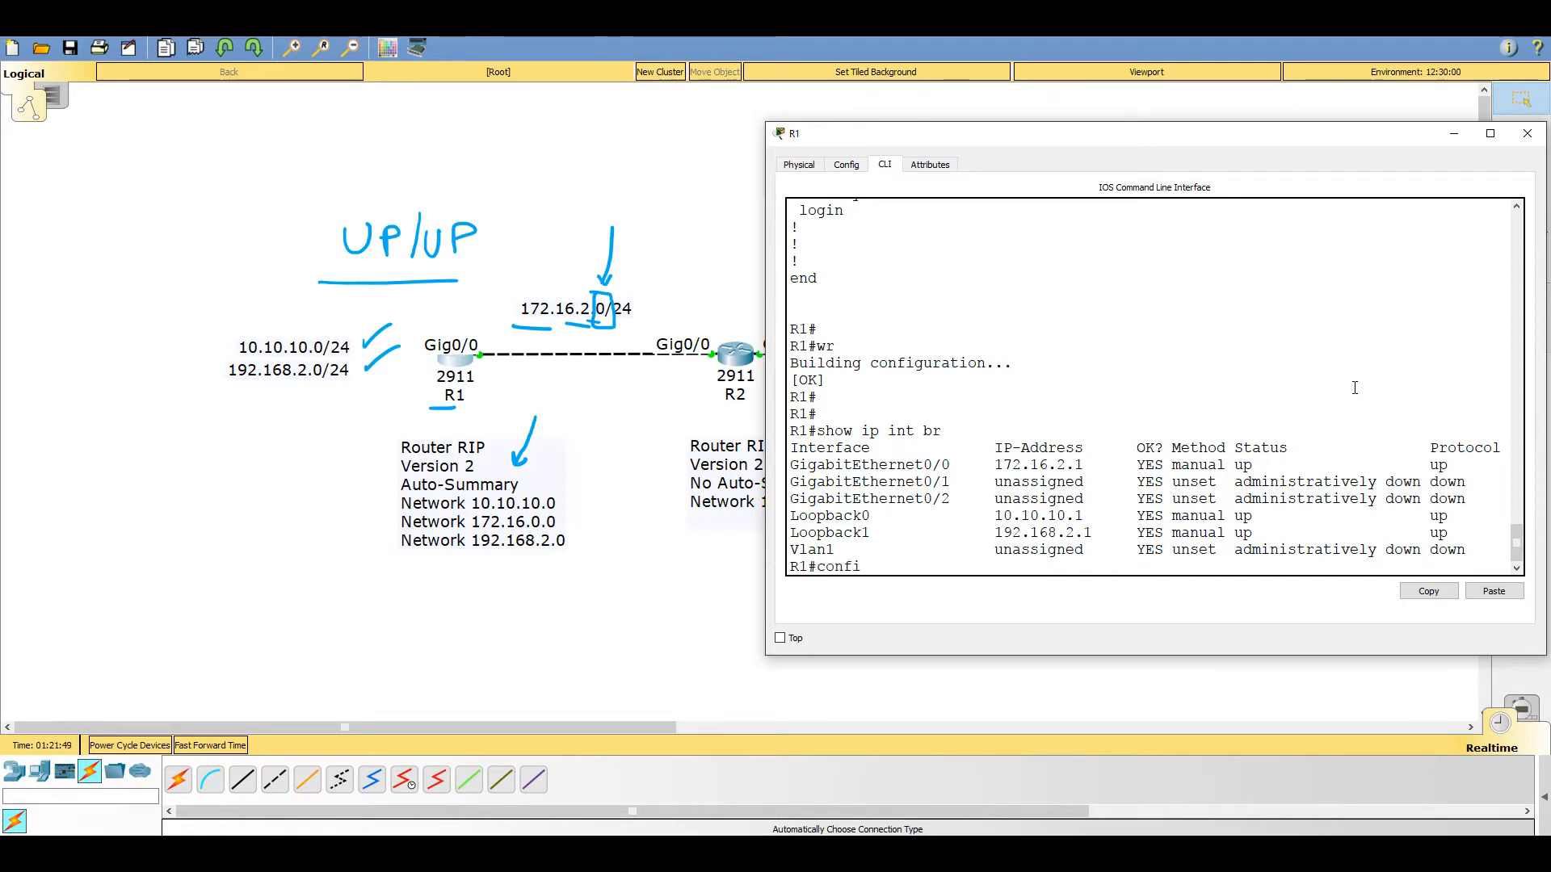
key(Tab)
key(Return)
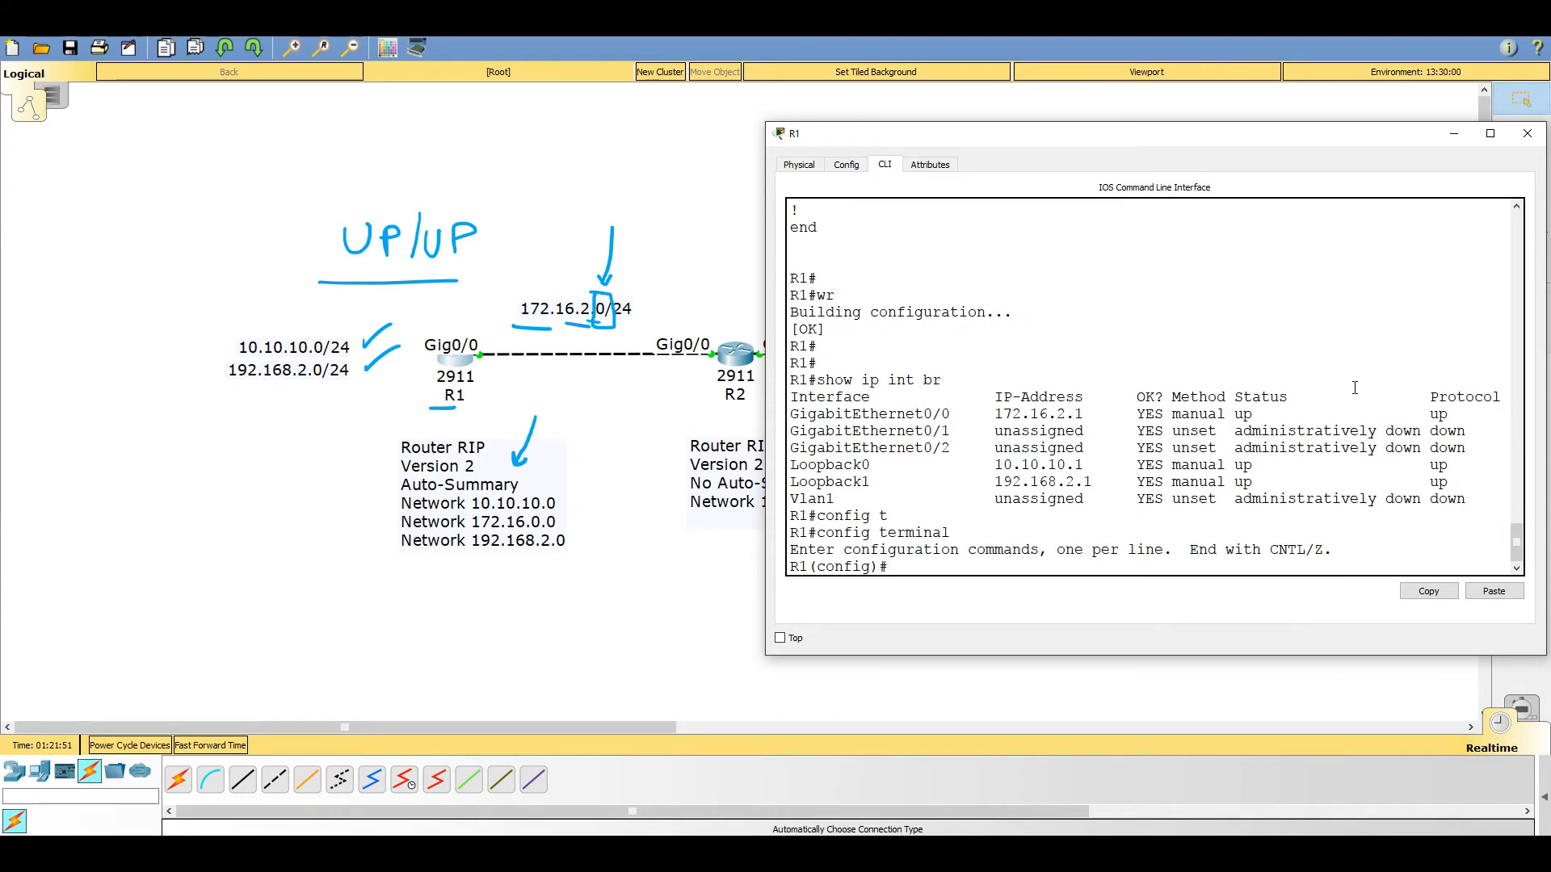
text(router )
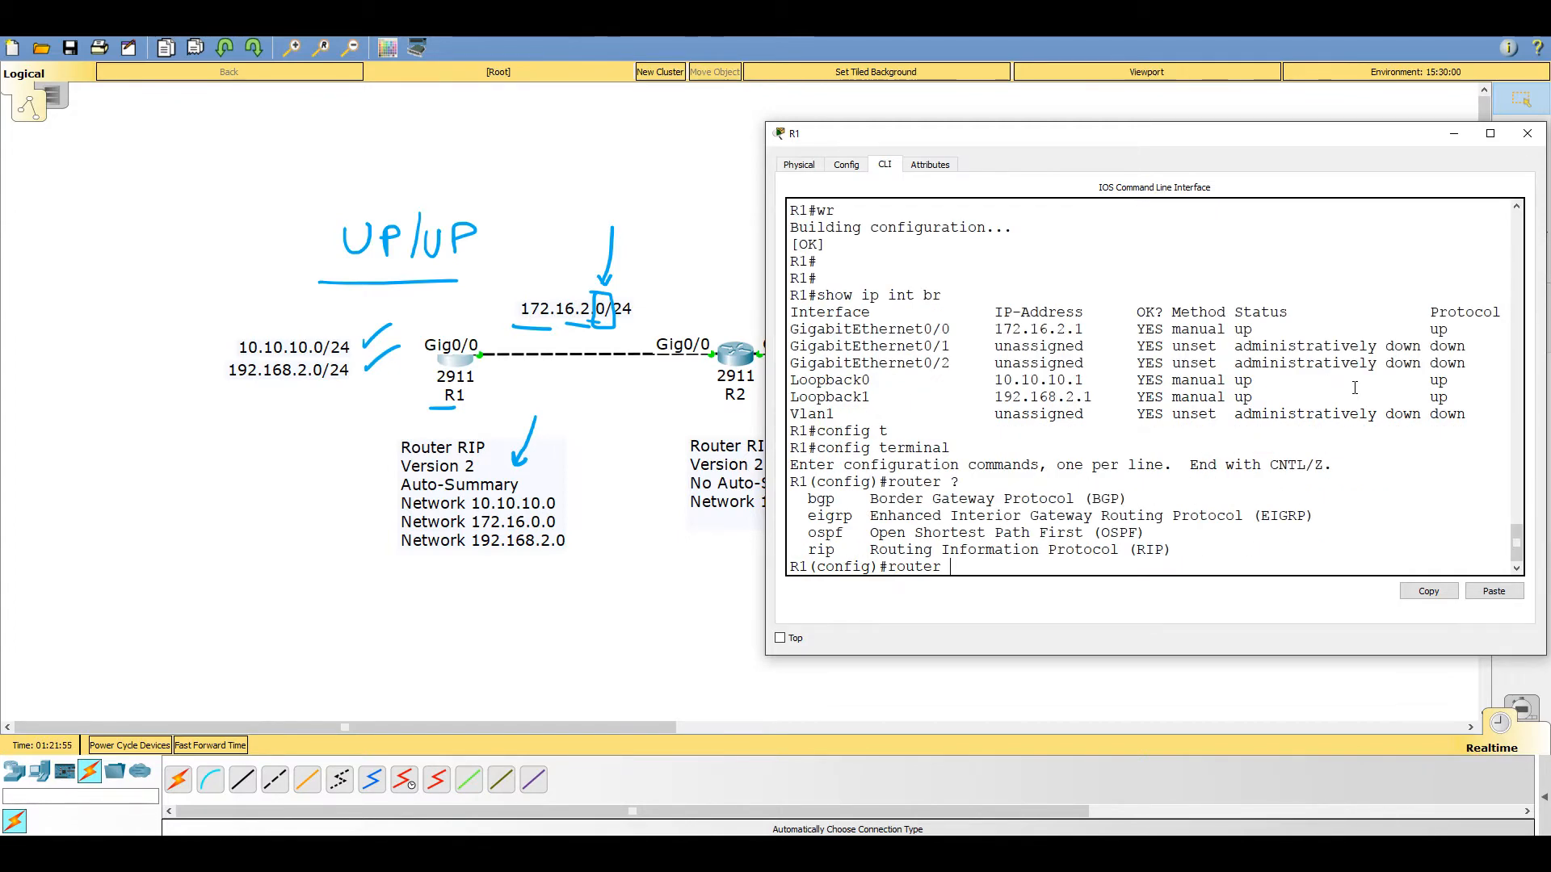
text(?rip)
key(Return)
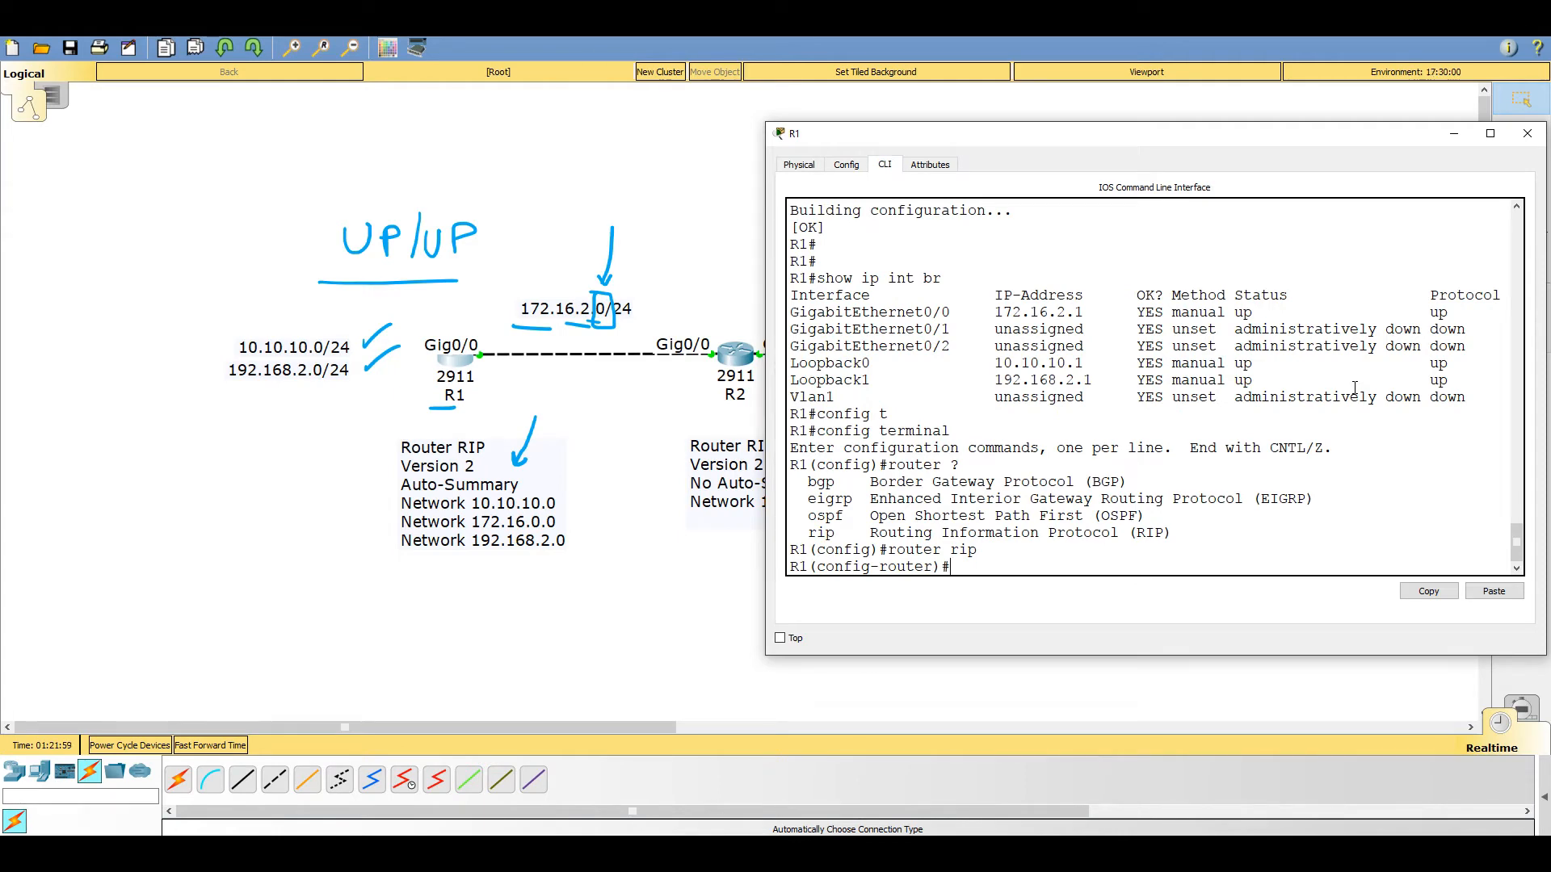
- Set R1's RIP version to 2 and enable auto-summary, checking each command's options with the inline help
text(ver)
key(Tab)
text(?)
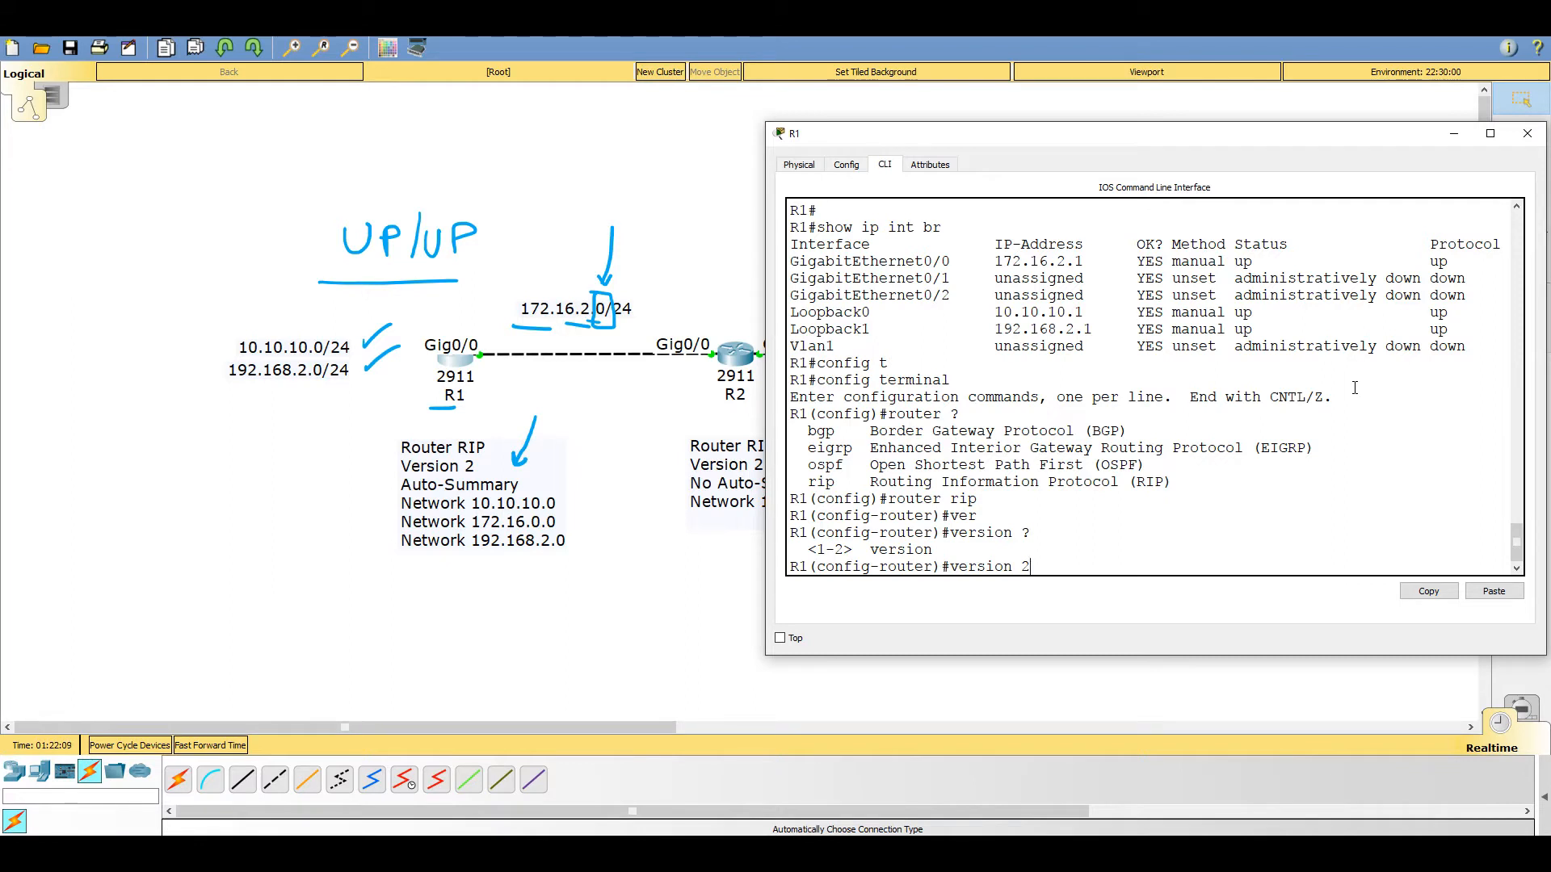
key(Return)
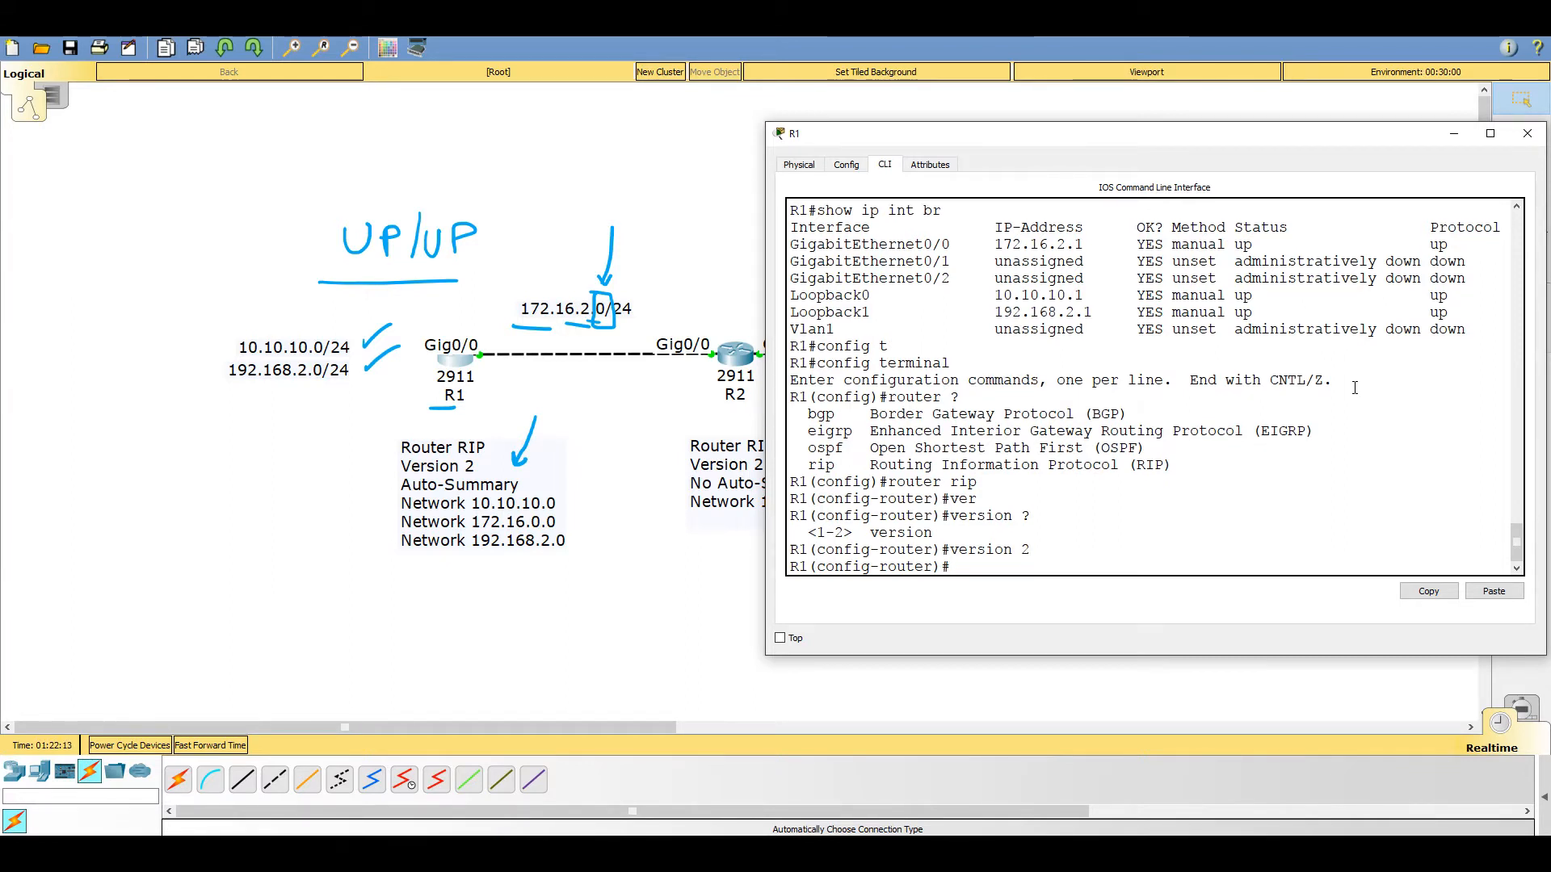
text(a)
text(u)
key(Tab)
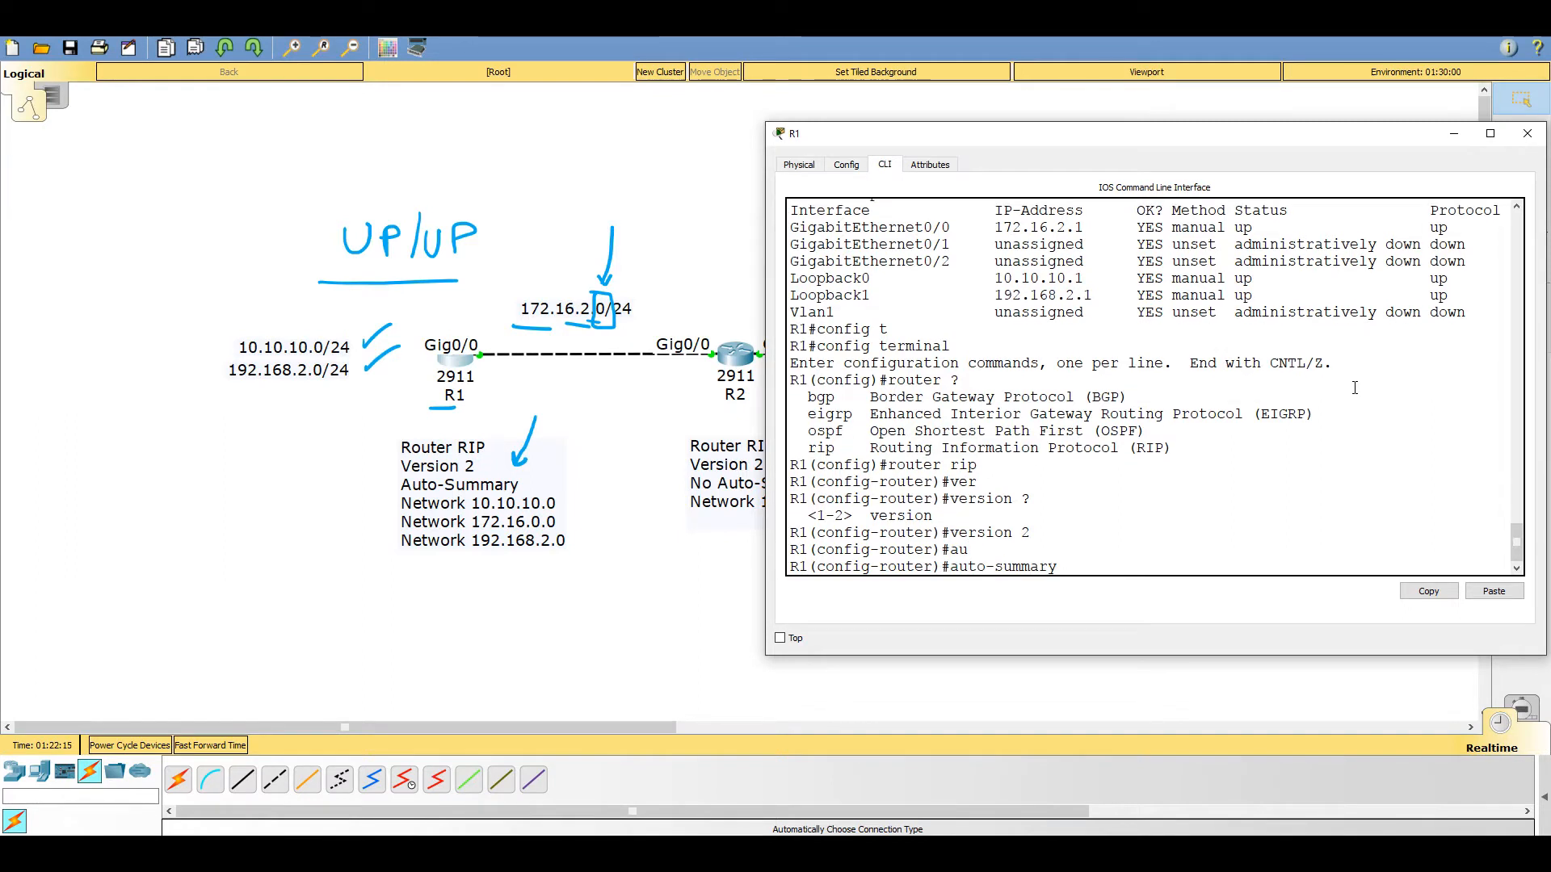
text(?)
key(Return)
- Add networks 10.10.10.0 and 192.168.2.0 to R1's RIP process
text(nfig-router)#n)
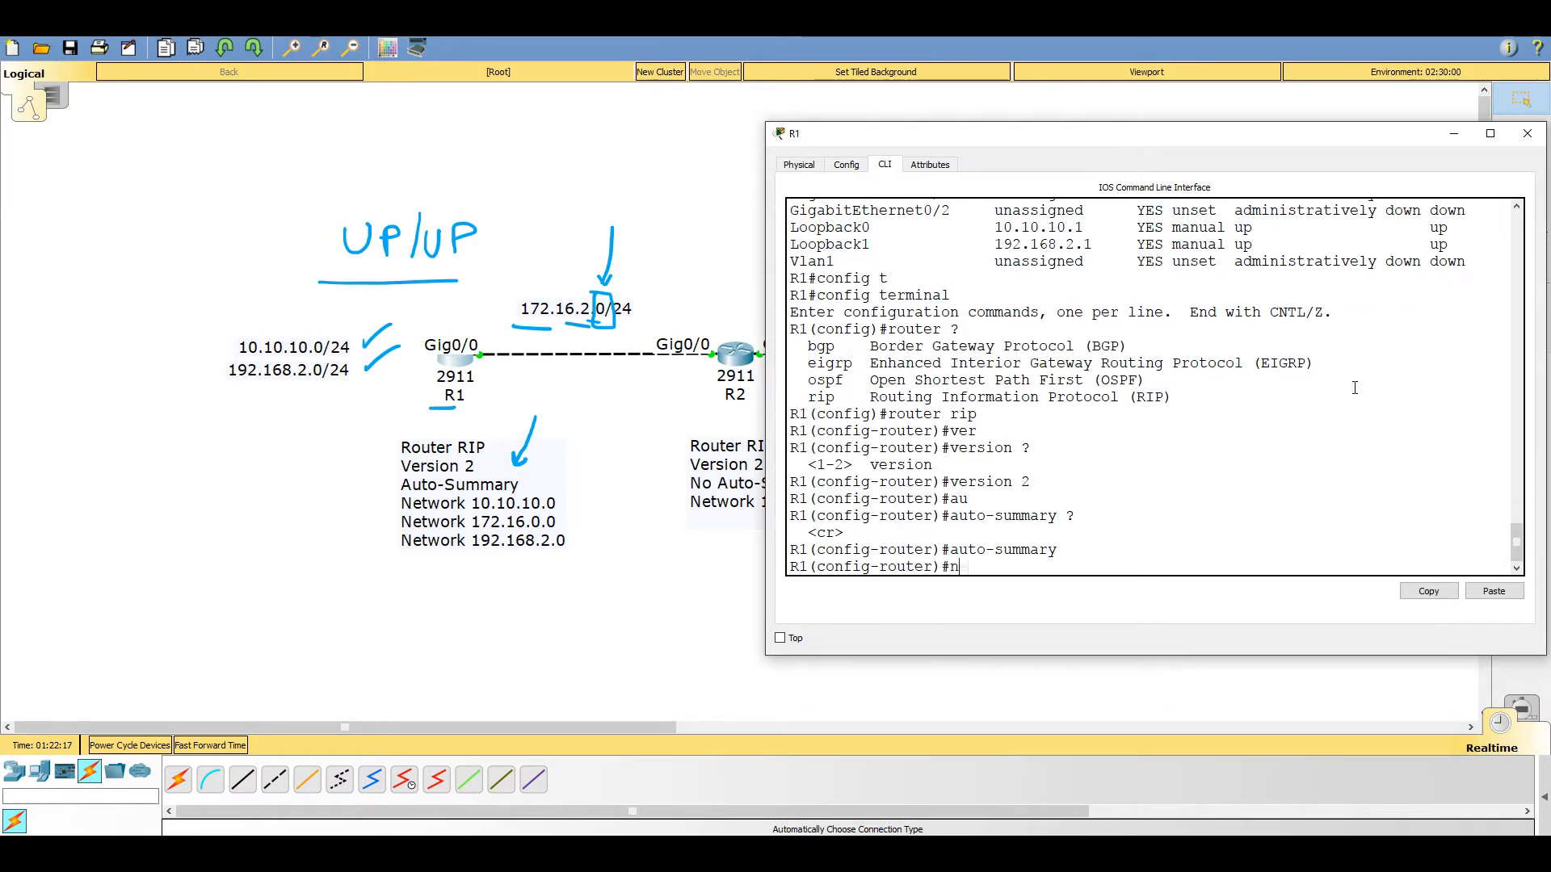
text(et)
key(Tab)
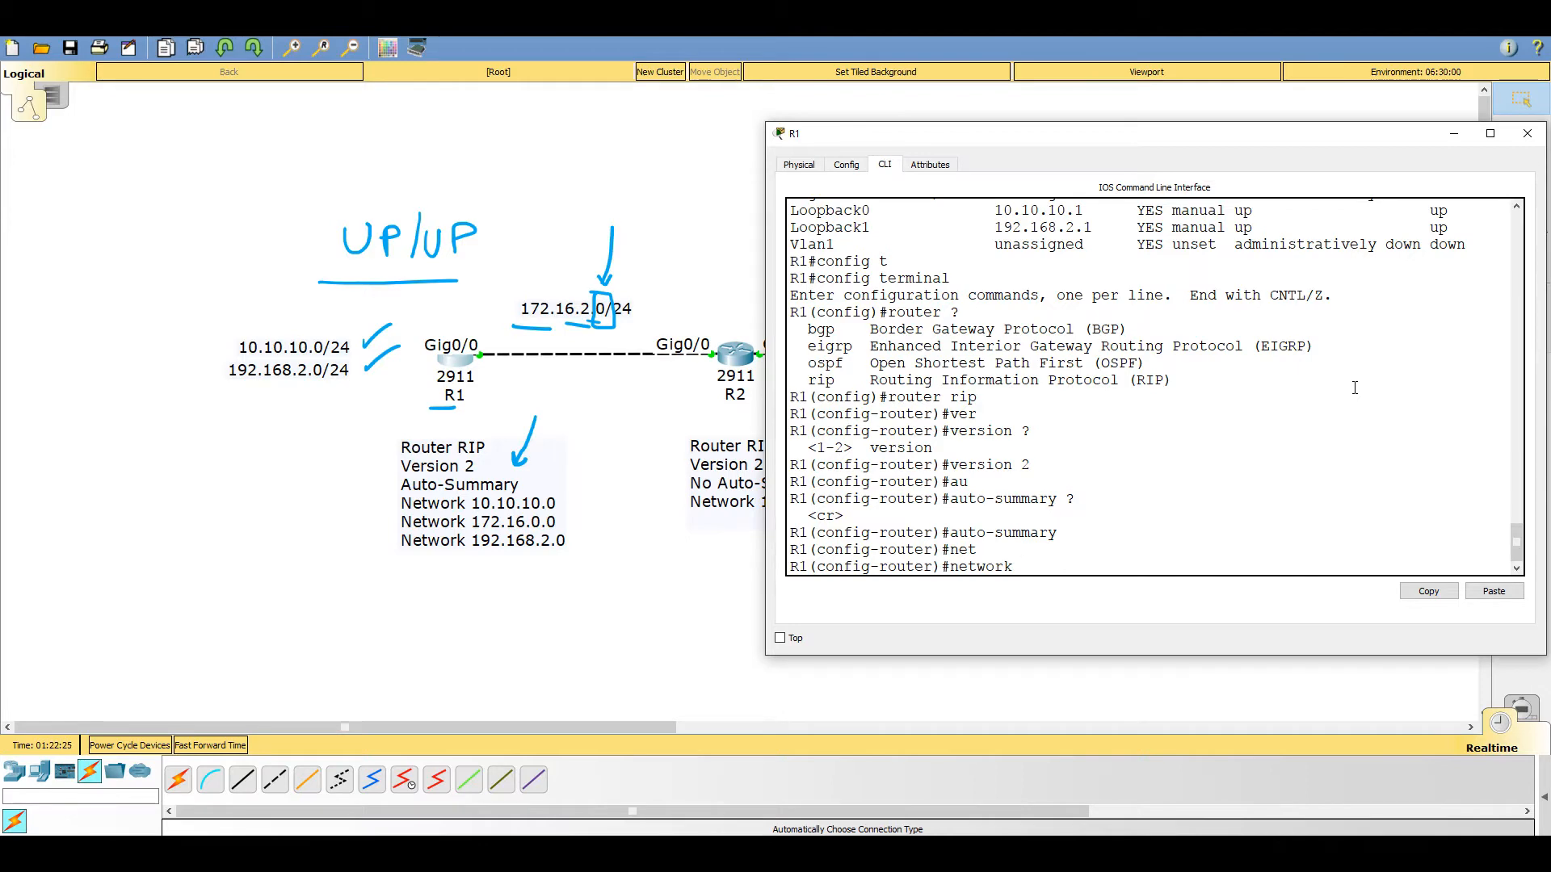
text(0.10.10.0)
key(Return)
text(net)
key(Tab)
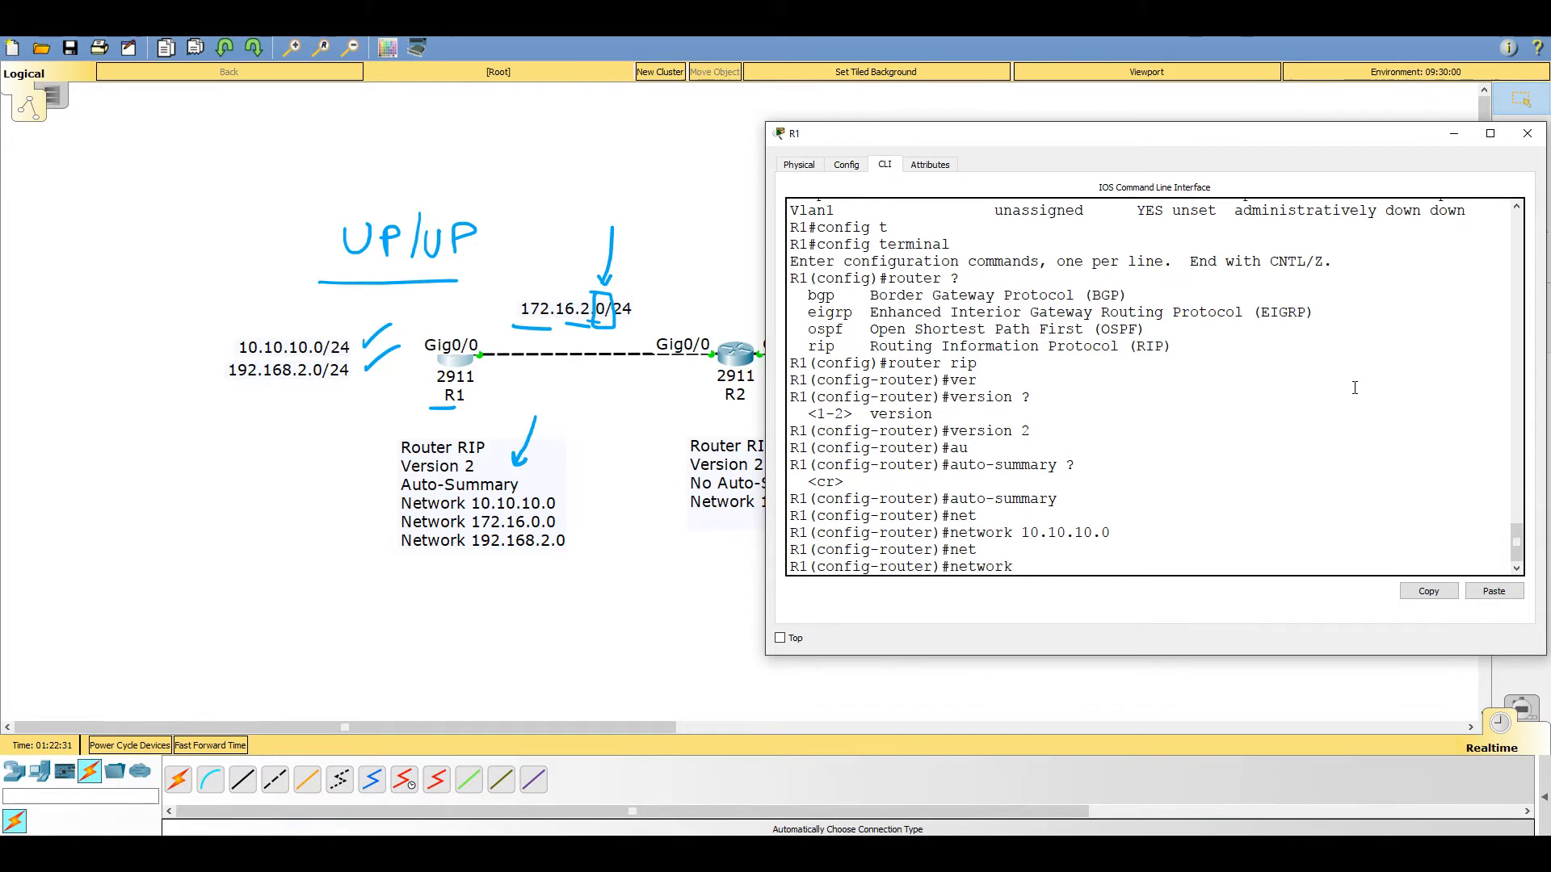
text(192.168.2.0)
key(Return)
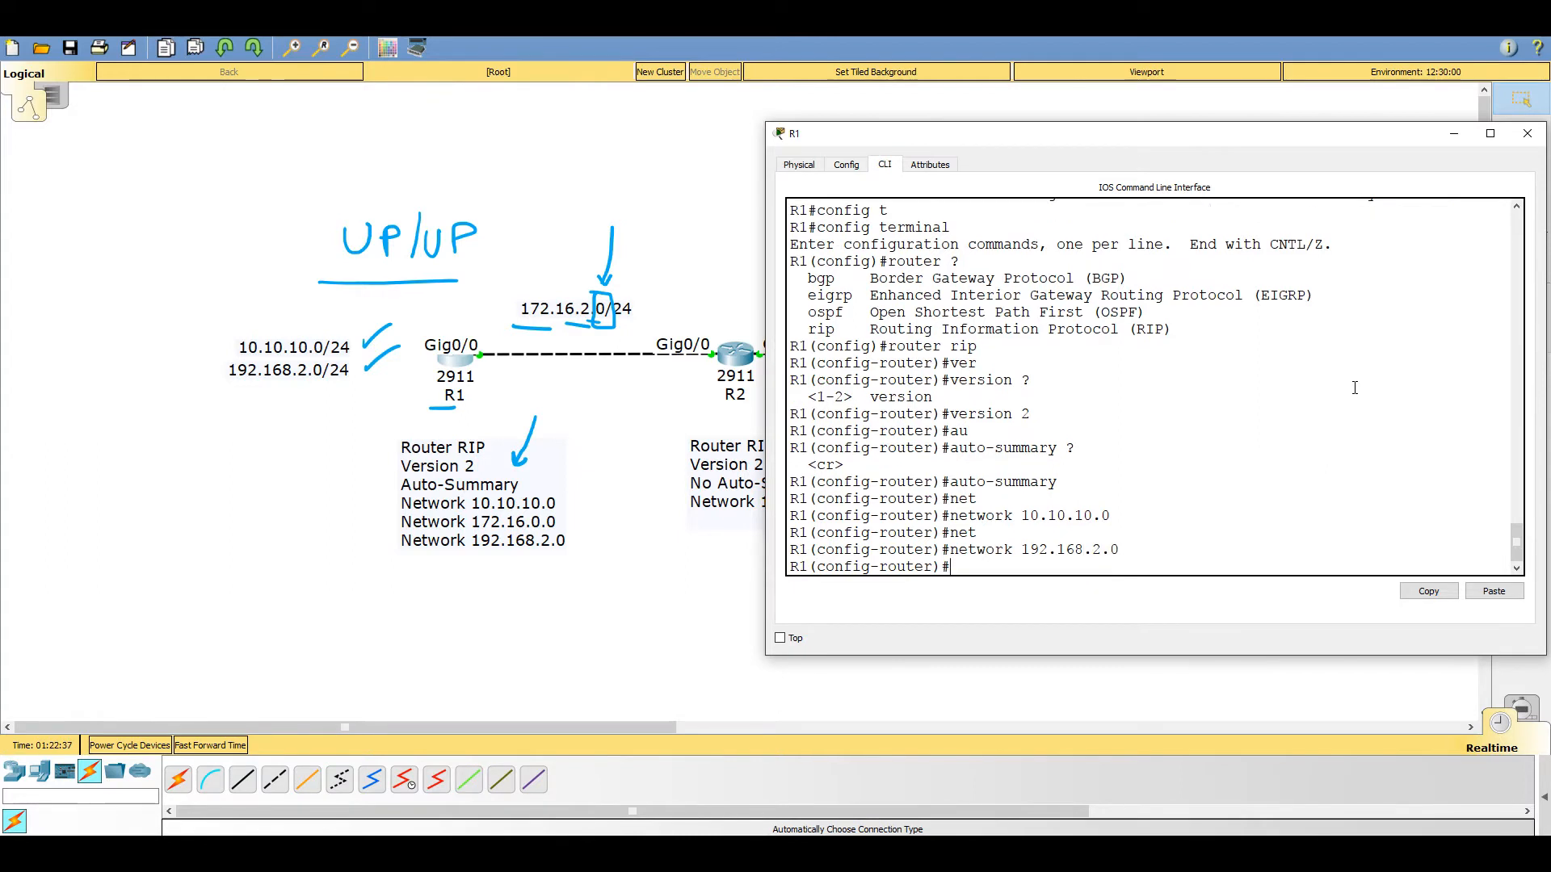
- Add network 172.16.2.0 to R1's RIP process and return to privileged mode
text(net)
key(Tab)
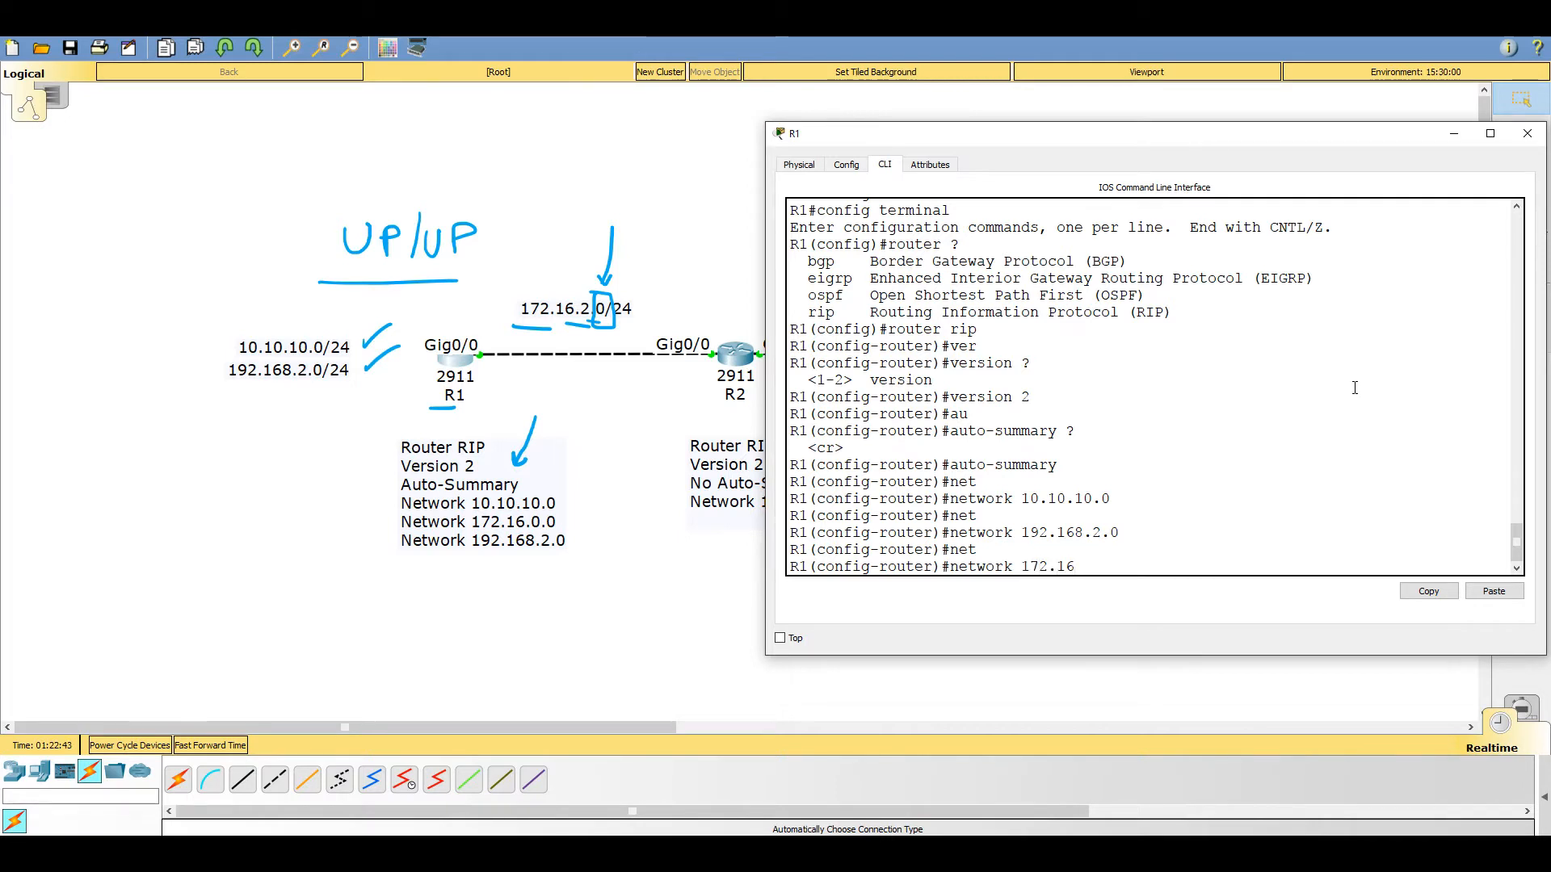
key(Return)
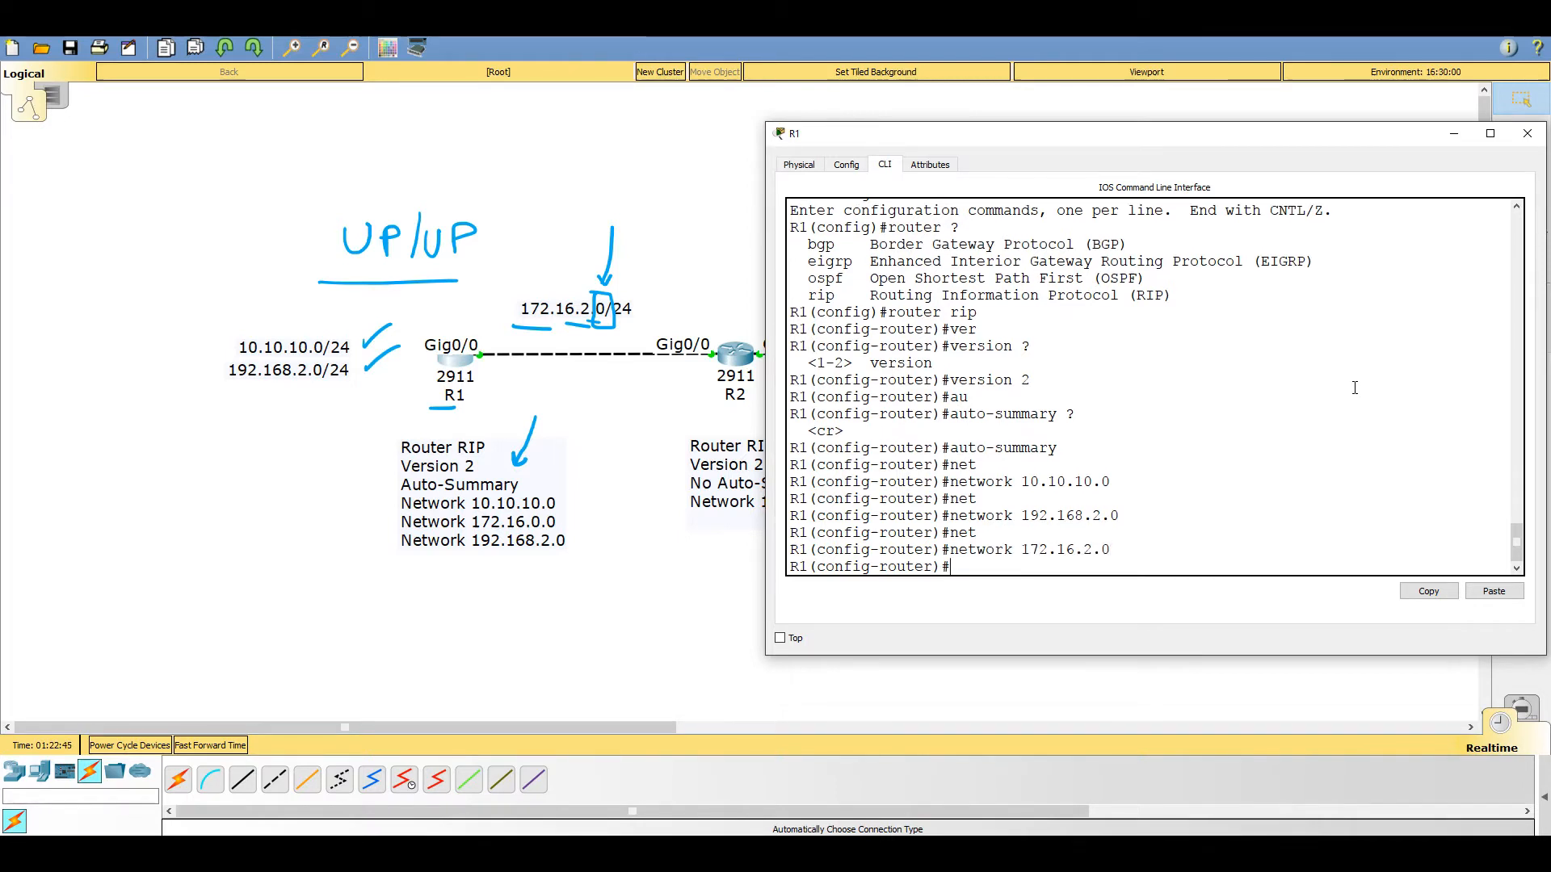
key(ctrl+z)
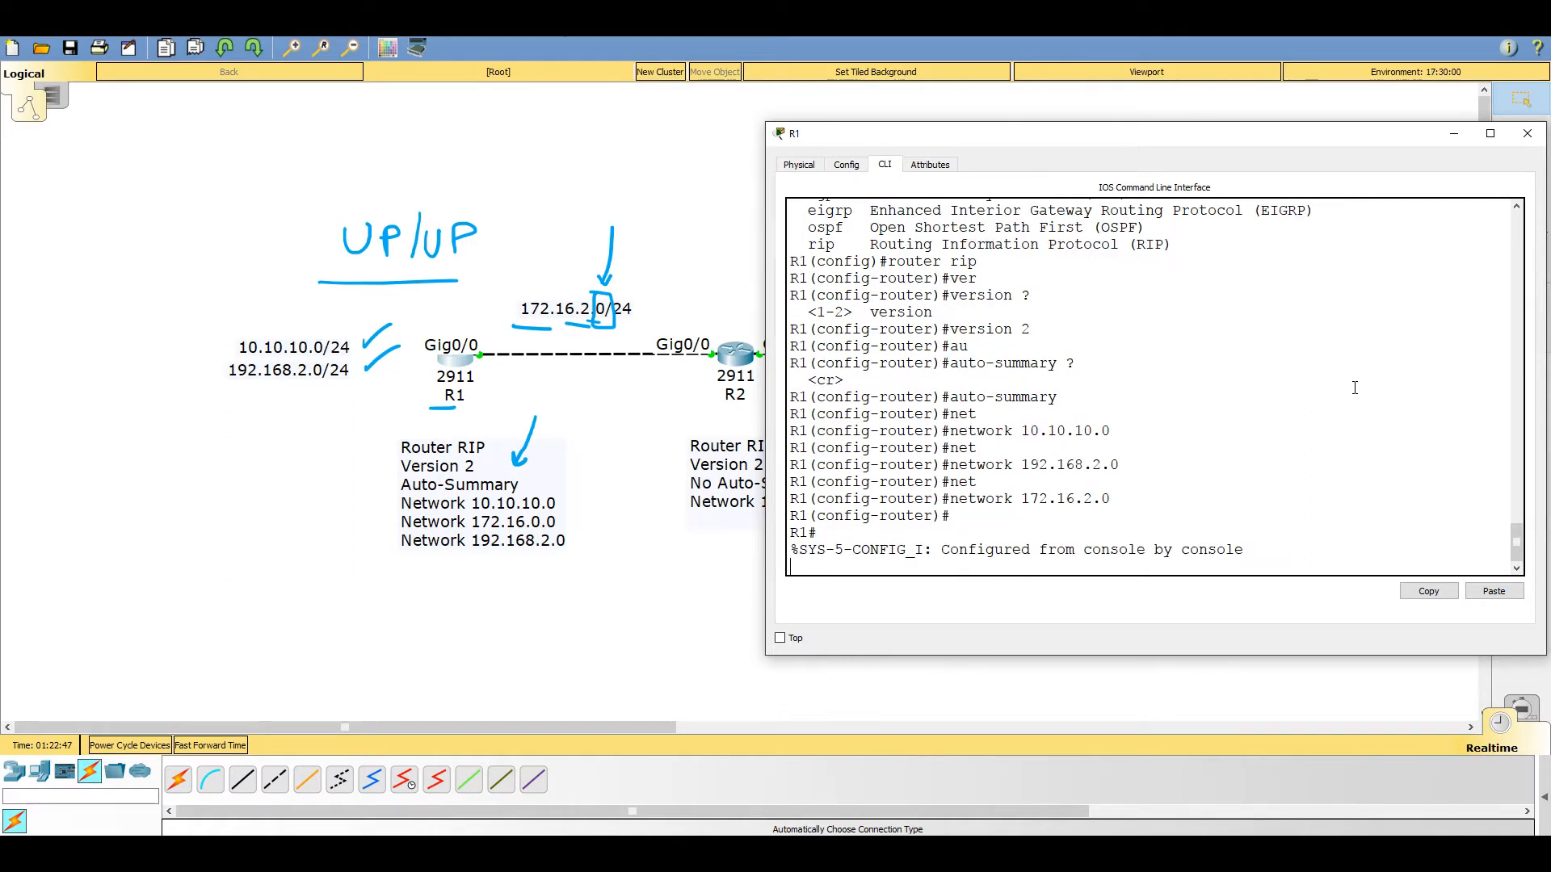
key(Return)
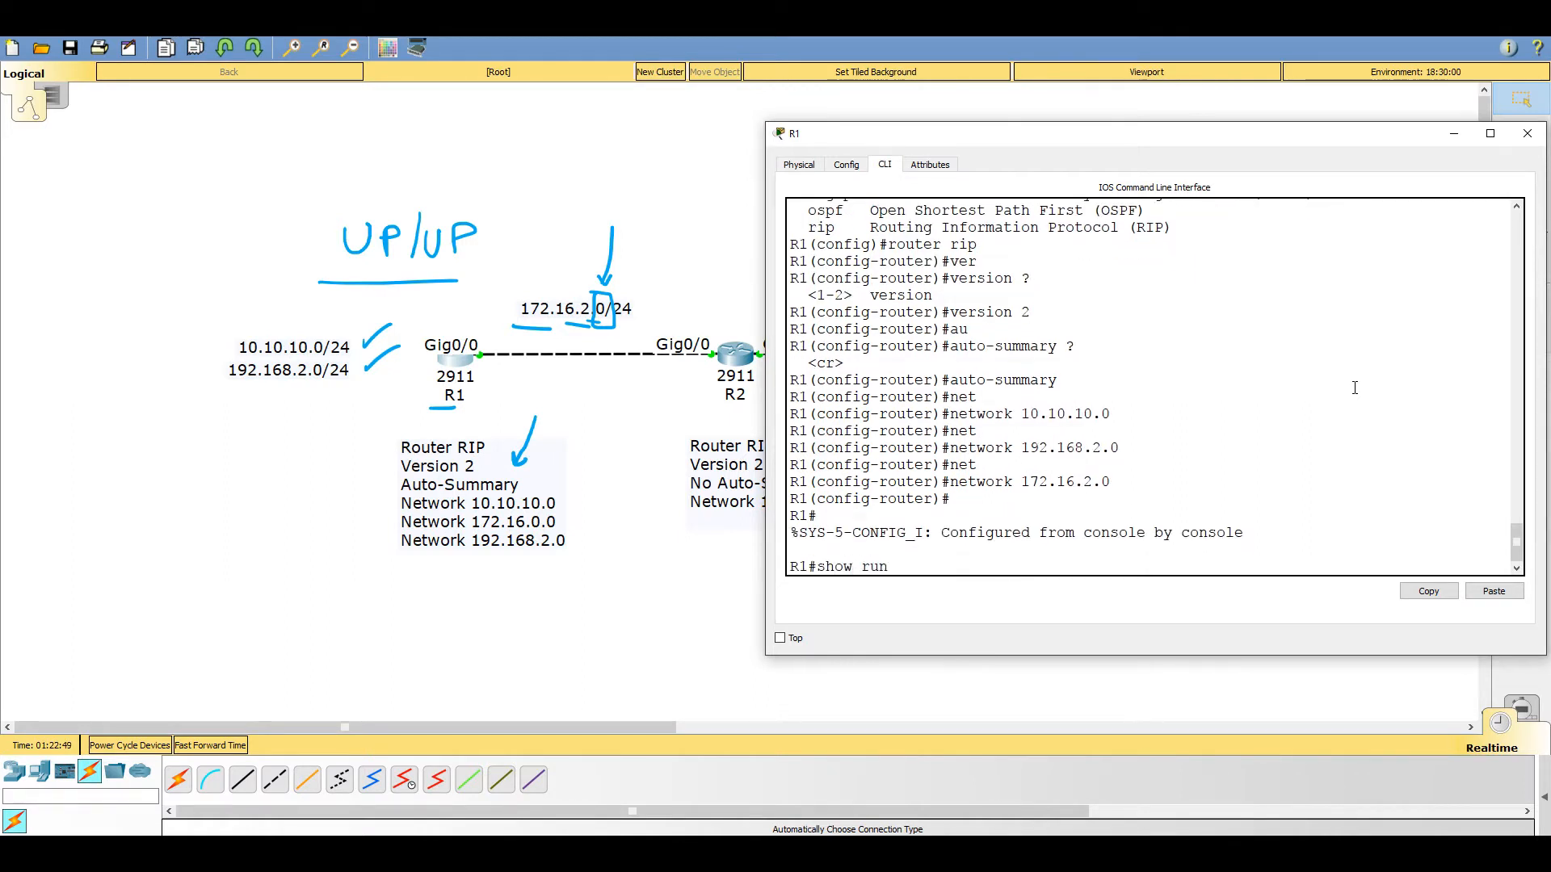
- Display R1's running configuration with show run and page through it to the router rip section
text(show run |)
key(Return)
key(space)
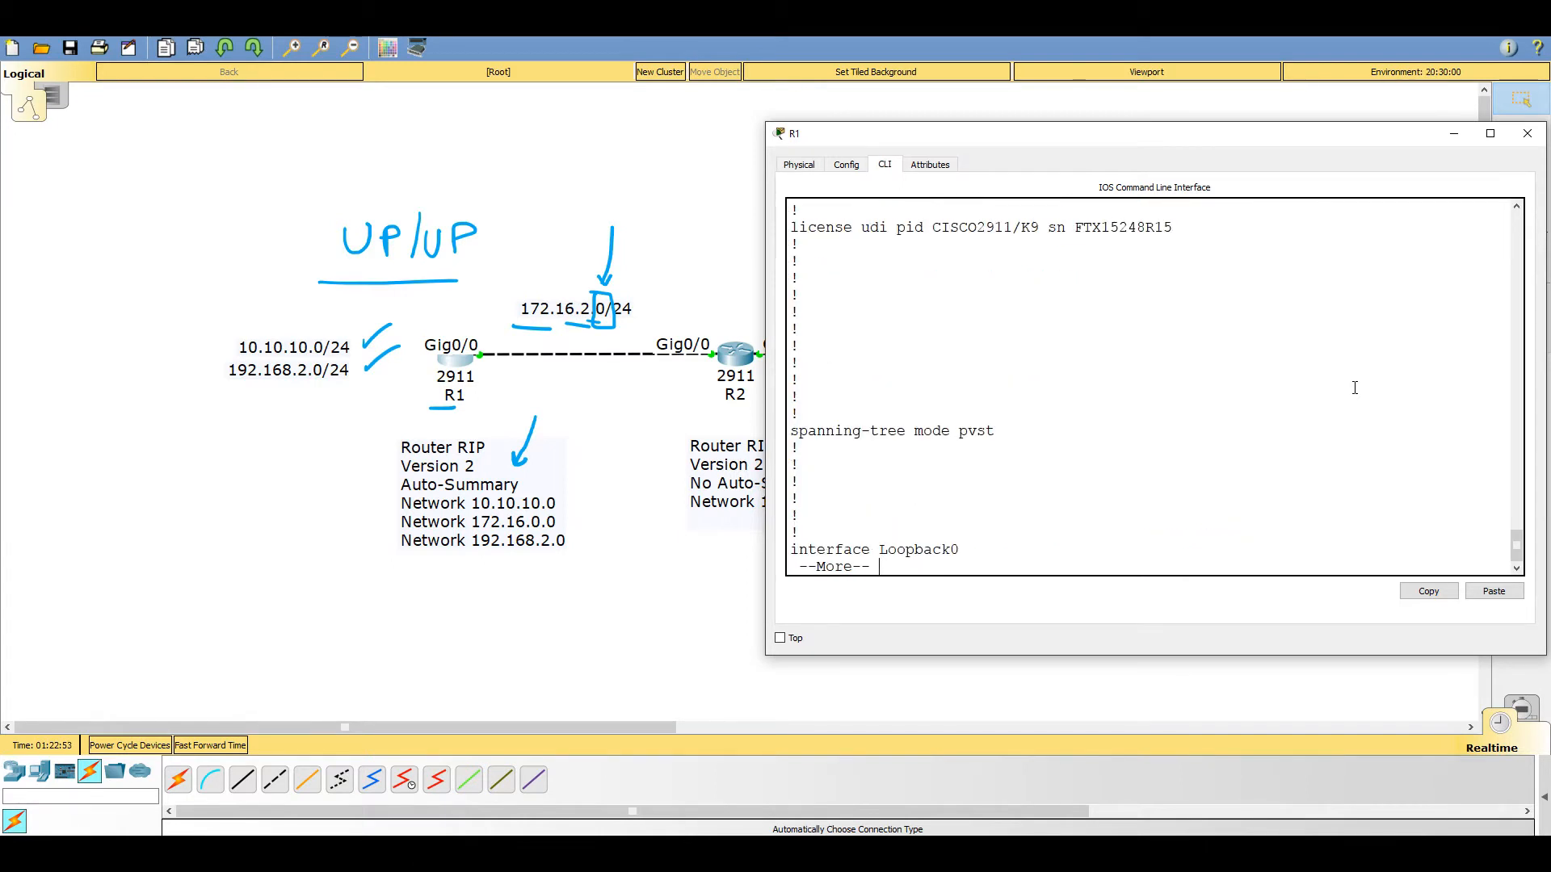
key(space)
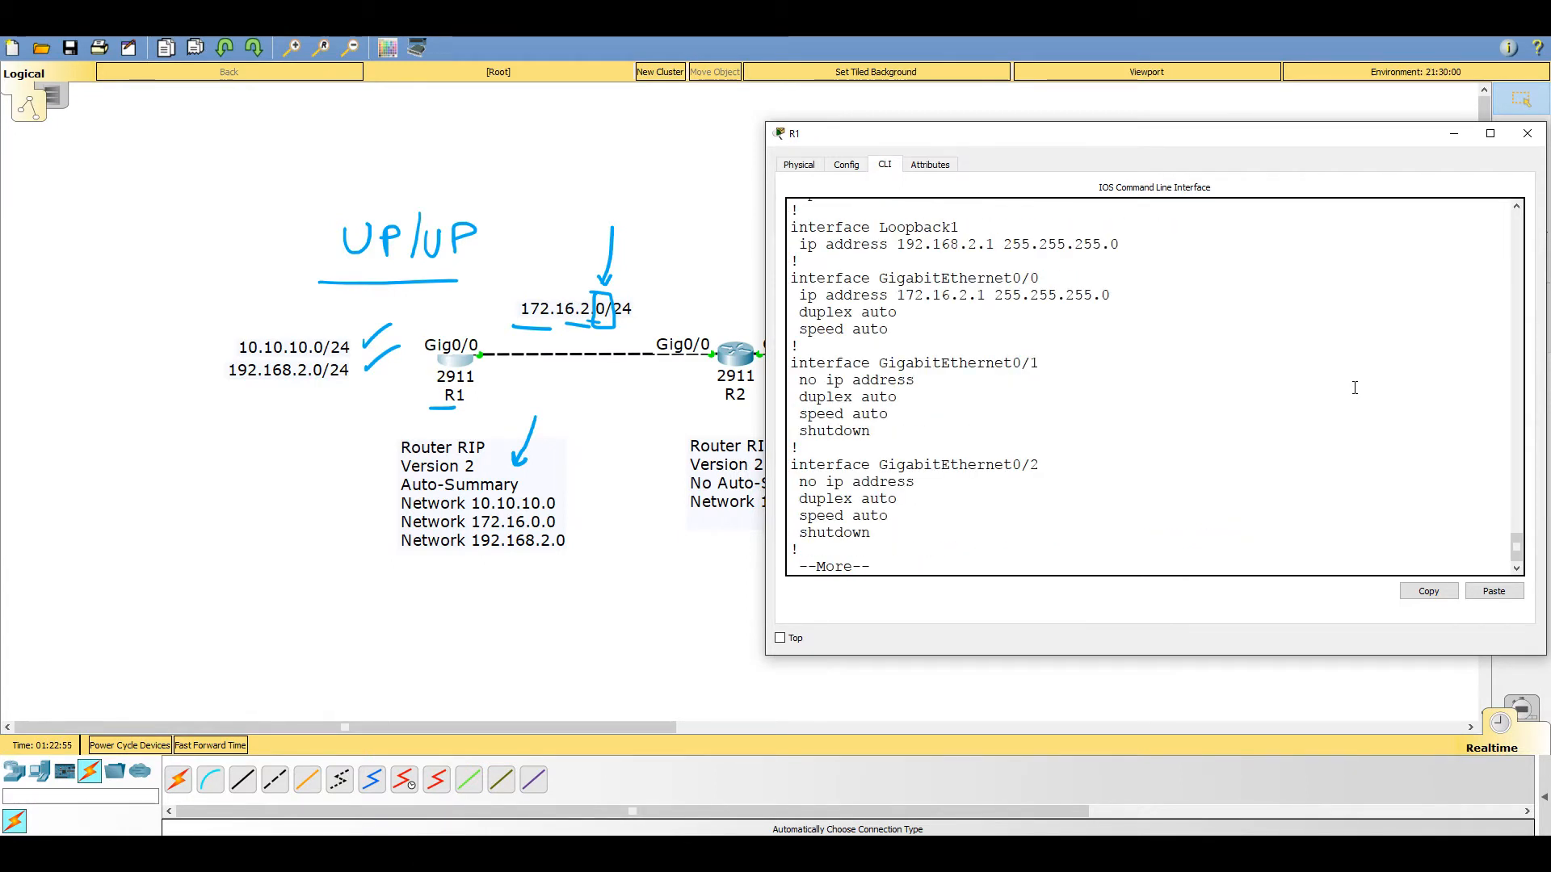
key(space)
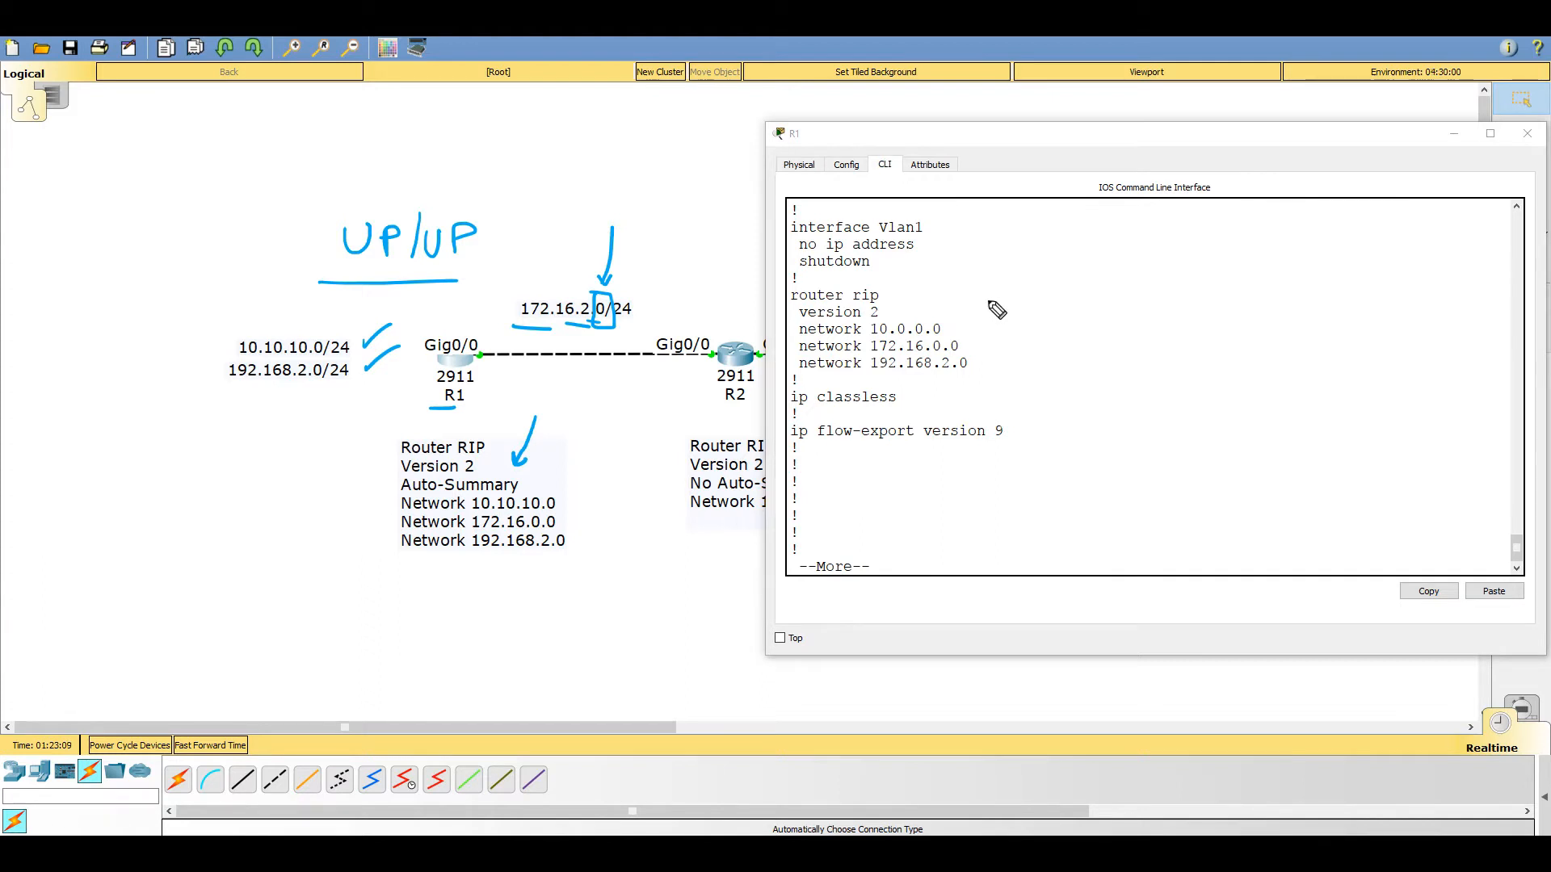
- Write 10/8 beside network 10.0.0.0 with an arrow, point at version 2, underline the 10, and clear all the ink annotations
mouse_move(982, 293)
mouse_down()
mouse_move(973, 317)
mouse_move(989, 305)
mouse_up()
mouse_move(1015, 296)
mouse_down()
mouse_move(1005, 319)
mouse_move(1032, 321)
mouse_move(1026, 337)
mouse_move(977, 345)
mouse_up()
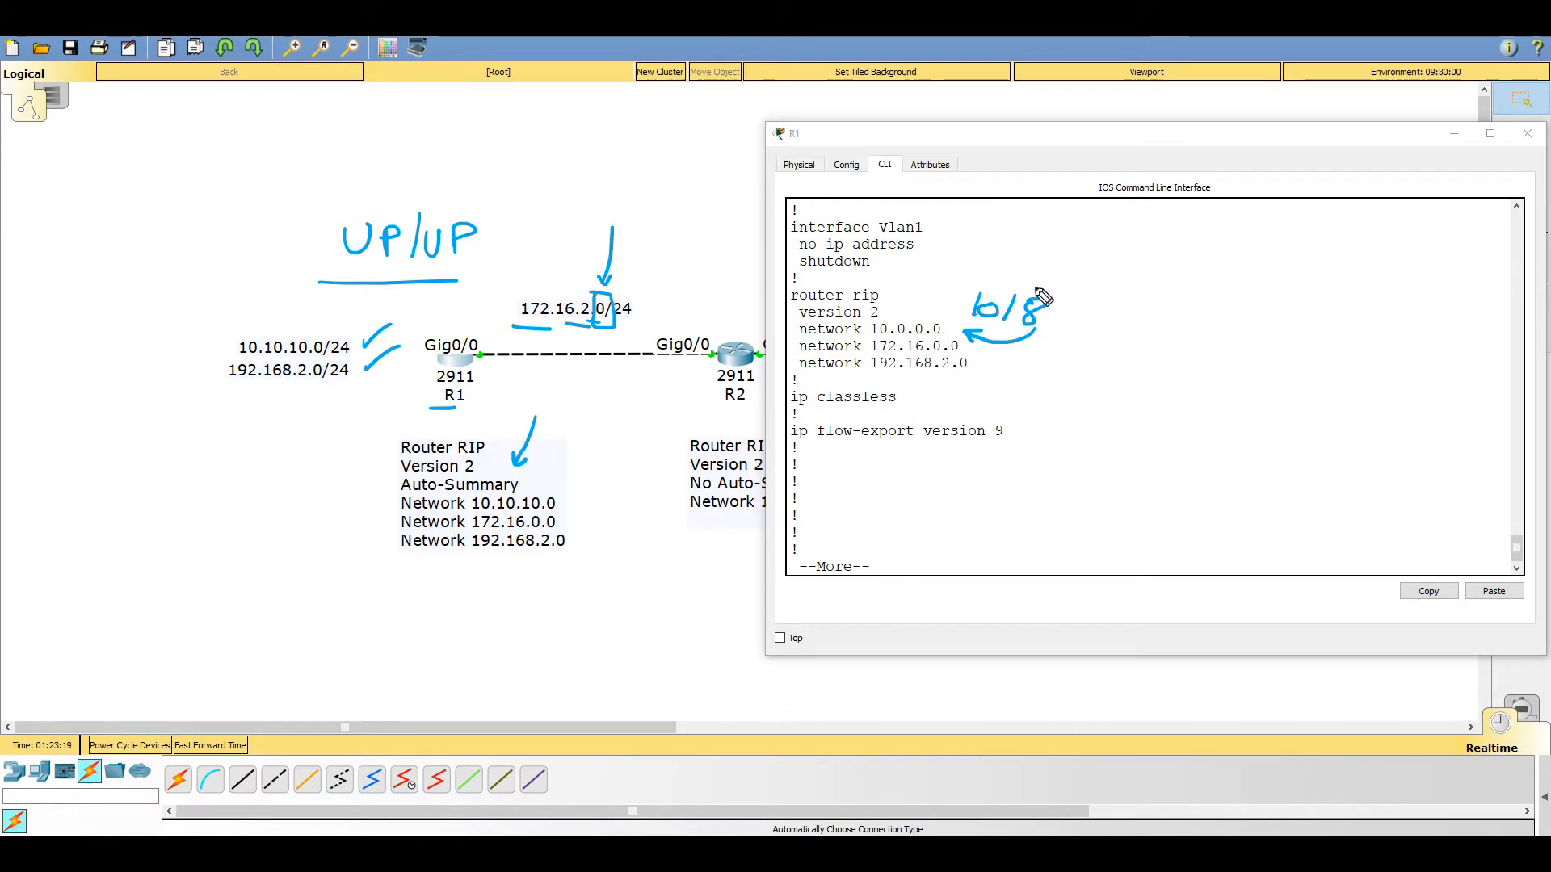
mouse_move(929, 265)
mouse_down()
mouse_move(885, 307)
mouse_move(891, 290)
mouse_up()
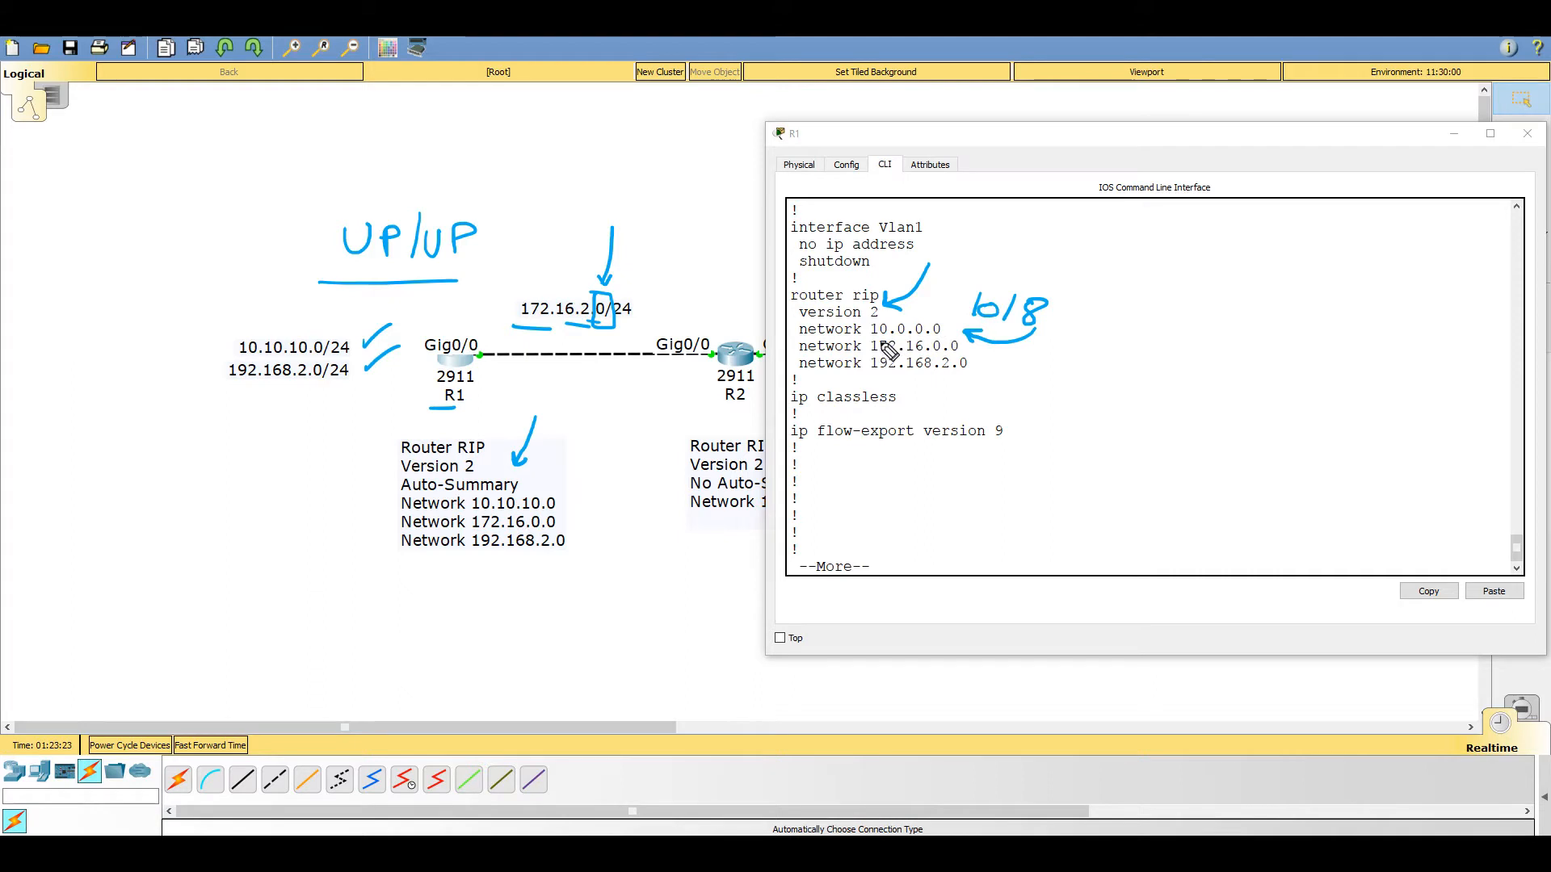
drag(891, 342, 866, 342)
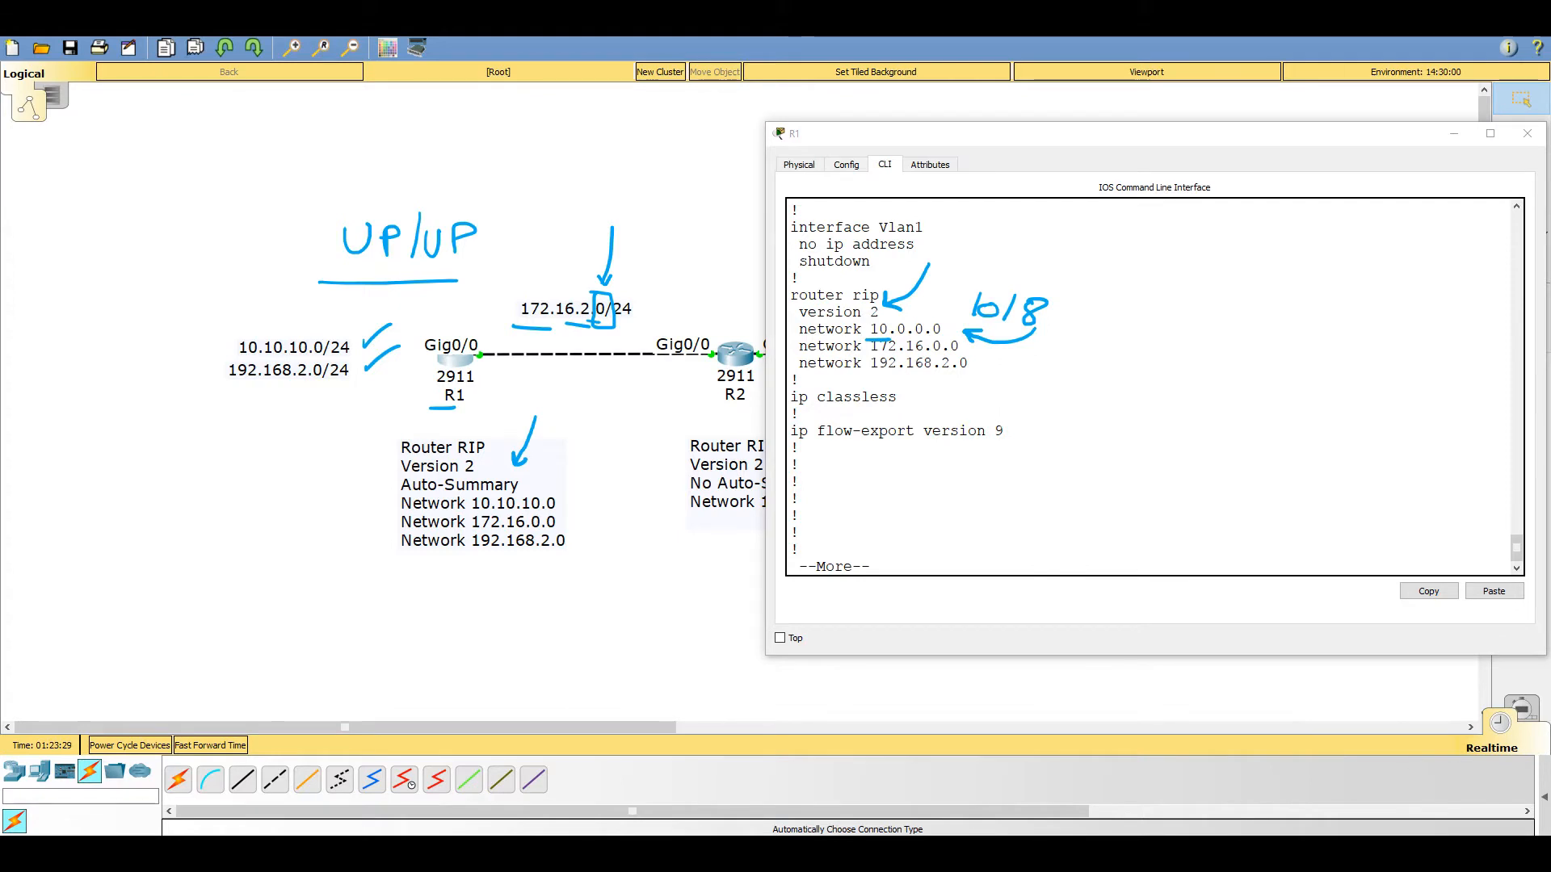
key(Escape)
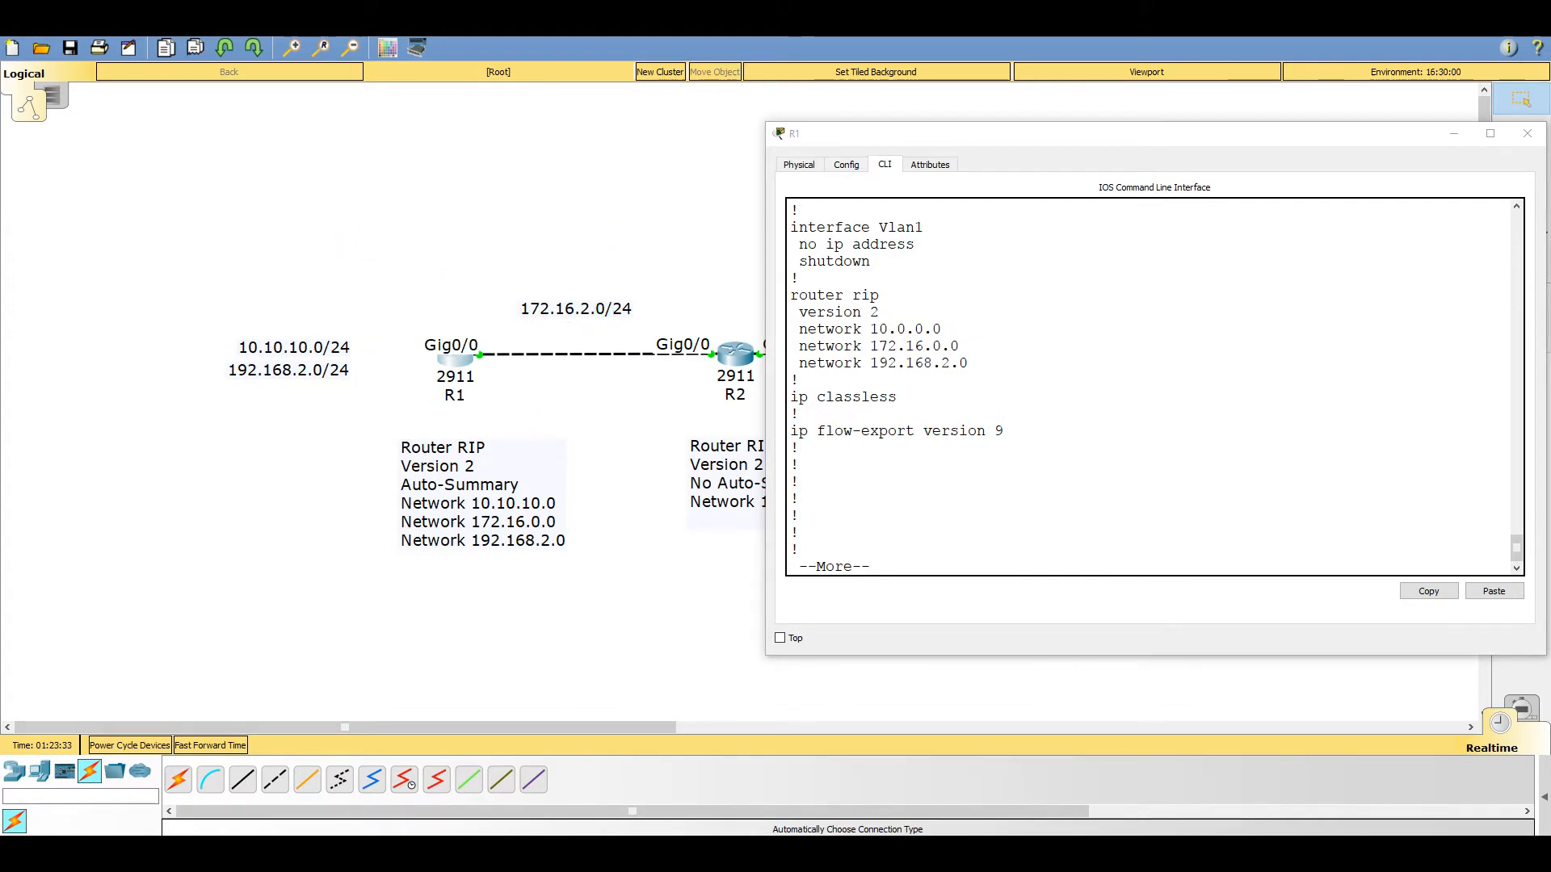
- Quit the running-configuration listing and display R1's routing protocol details with show ip protocols
click(1243, 423)
key(q)
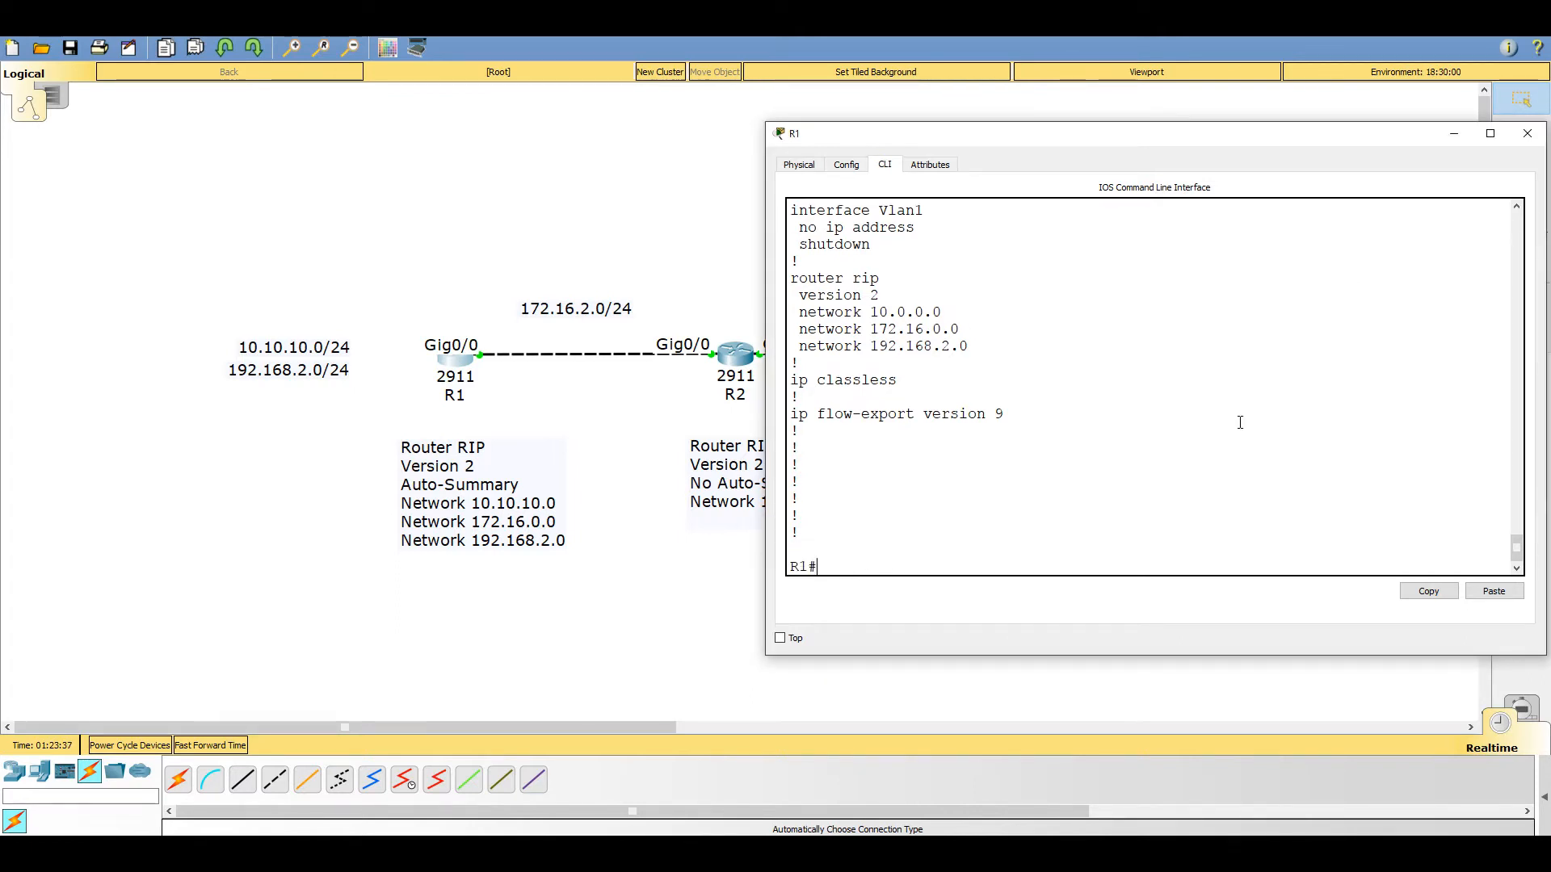
text(show ip proi)
key(Tab)
key(BackSpace)
key(Tab)
key(Return)
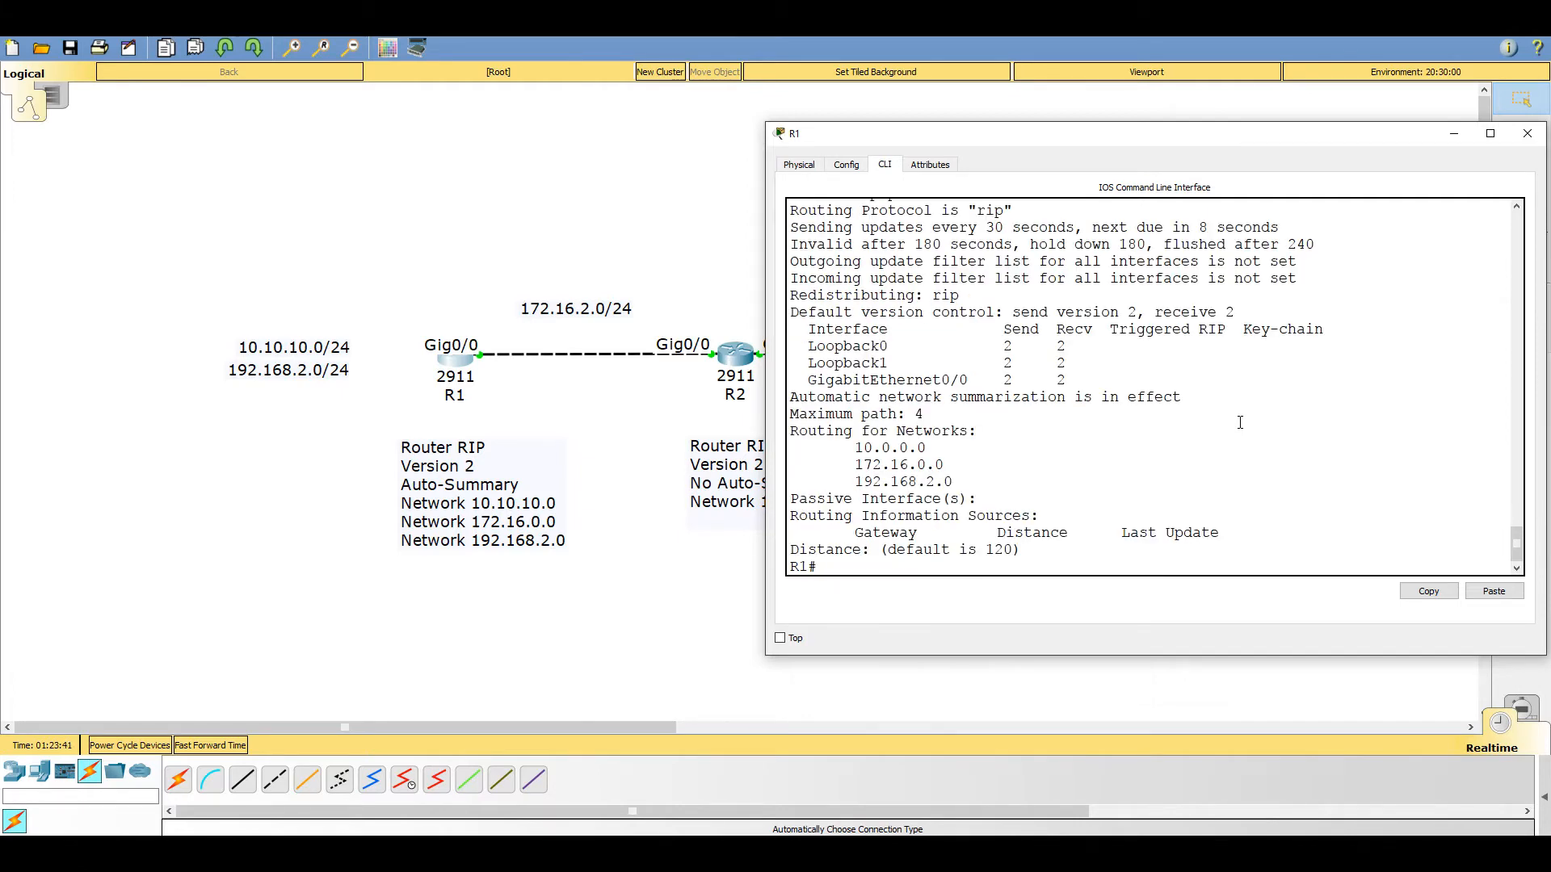
- Make R1's window taller, then bracket the three RIP interfaces and draw arrows at their Recv version values
drag(1490, 659, 1490, 697)
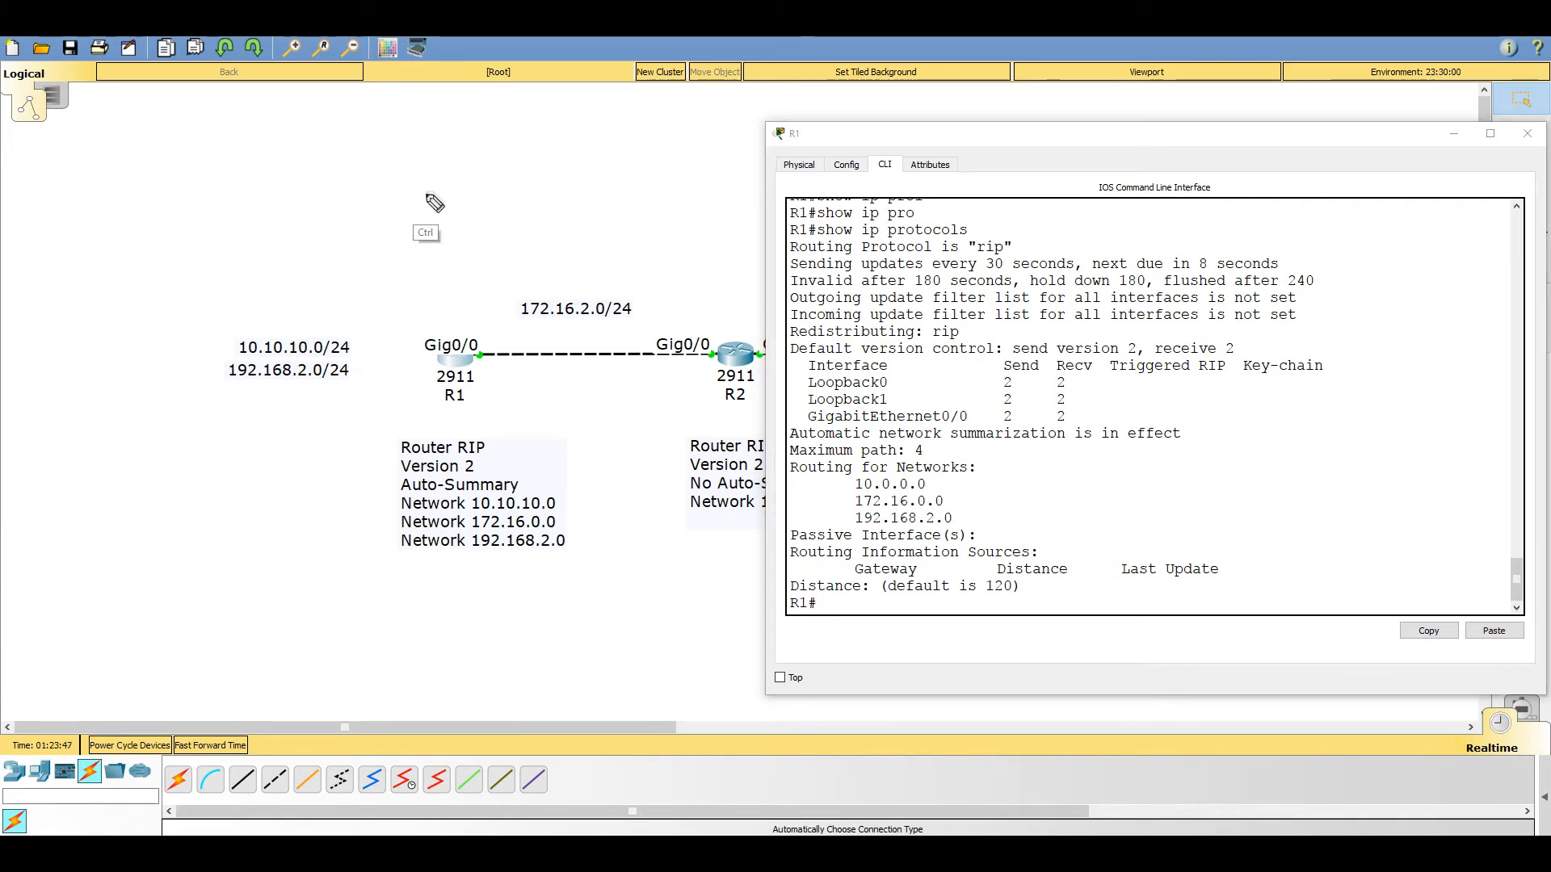
mouse_move(903, 358)
mouse_down()
mouse_move(929, 370)
mouse_move(921, 414)
mouse_up()
mouse_move(1126, 370)
mouse_down()
mouse_move(1079, 382)
mouse_move(1128, 399)
mouse_move(1104, 399)
mouse_move(1131, 416)
mouse_move(1095, 422)
mouse_up()
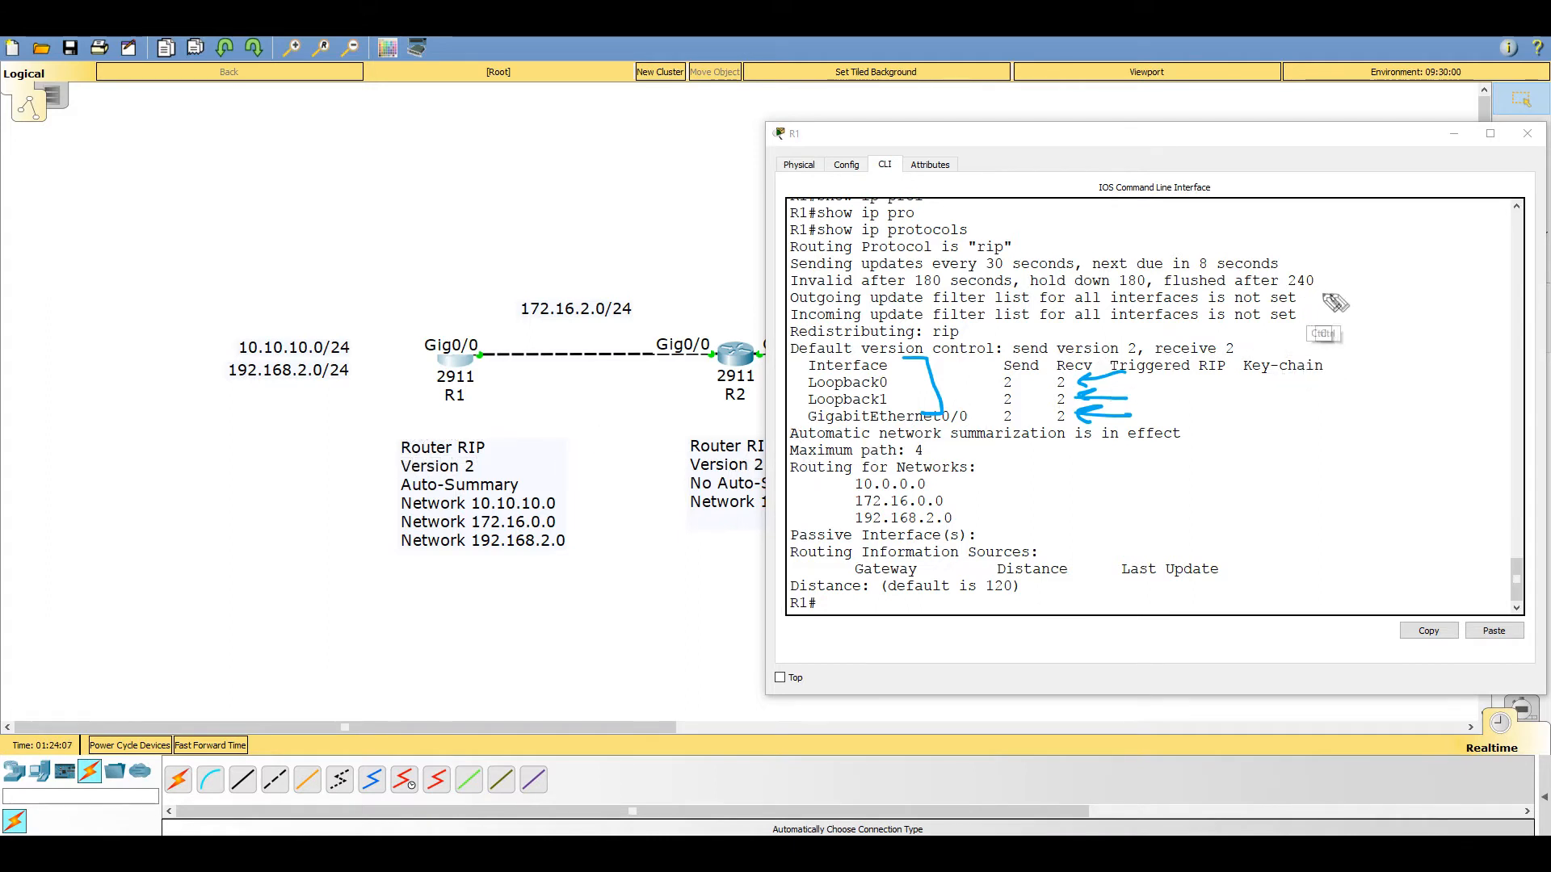
- Mark up R1's protocol output: bracket the update filters and networks, and draw arrows at the timers, maximum path, information sources and distance
drag(1304, 293, 1306, 323)
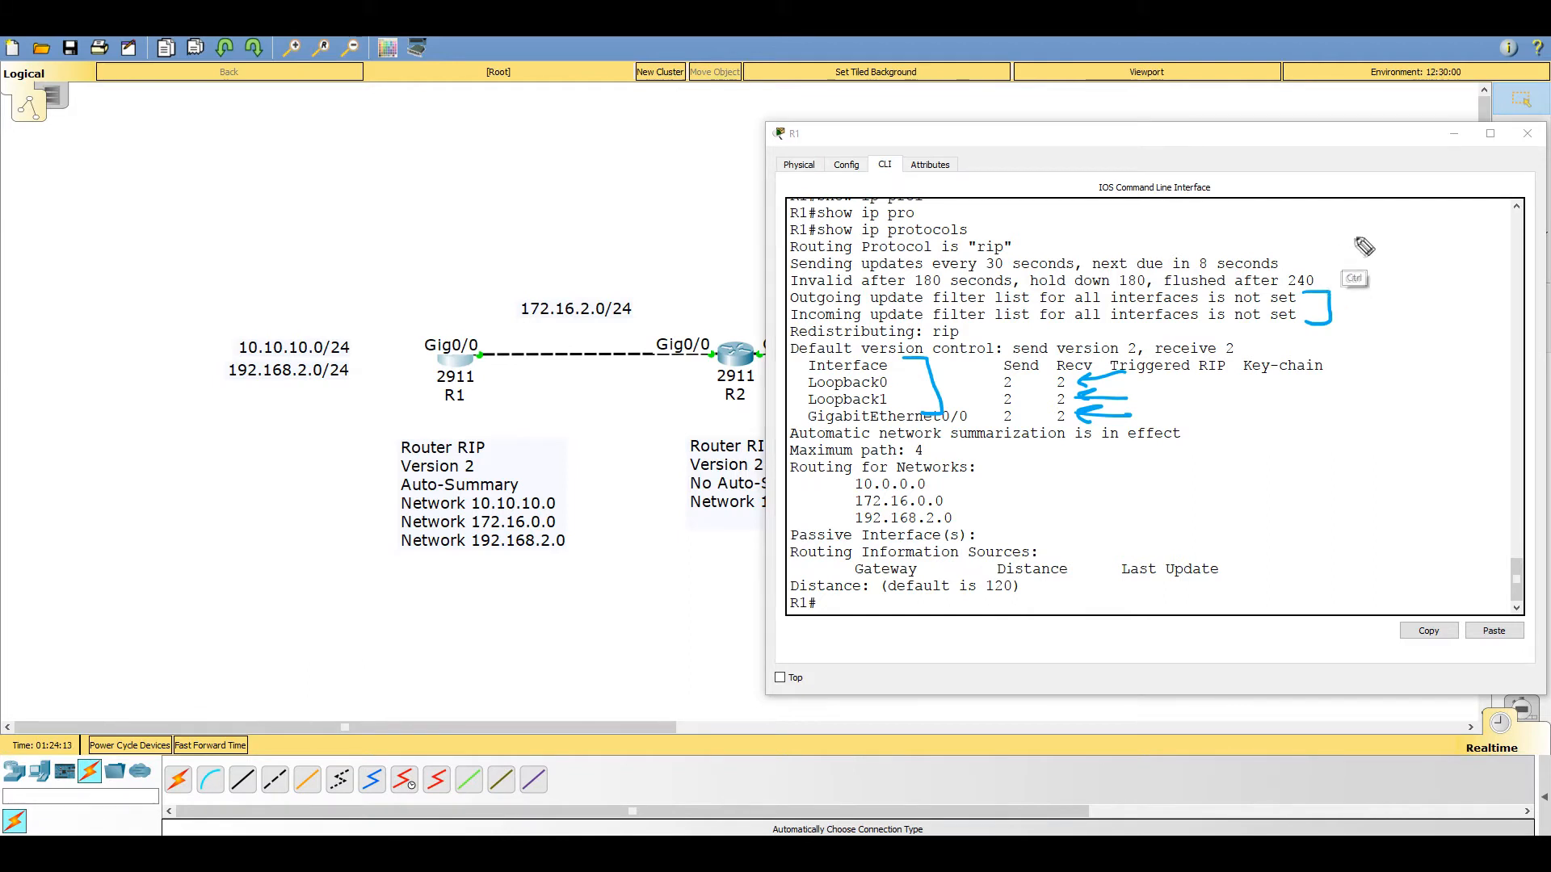
mouse_move(1372, 235)
mouse_down()
mouse_move(1331, 283)
mouse_move(1349, 280)
mouse_up()
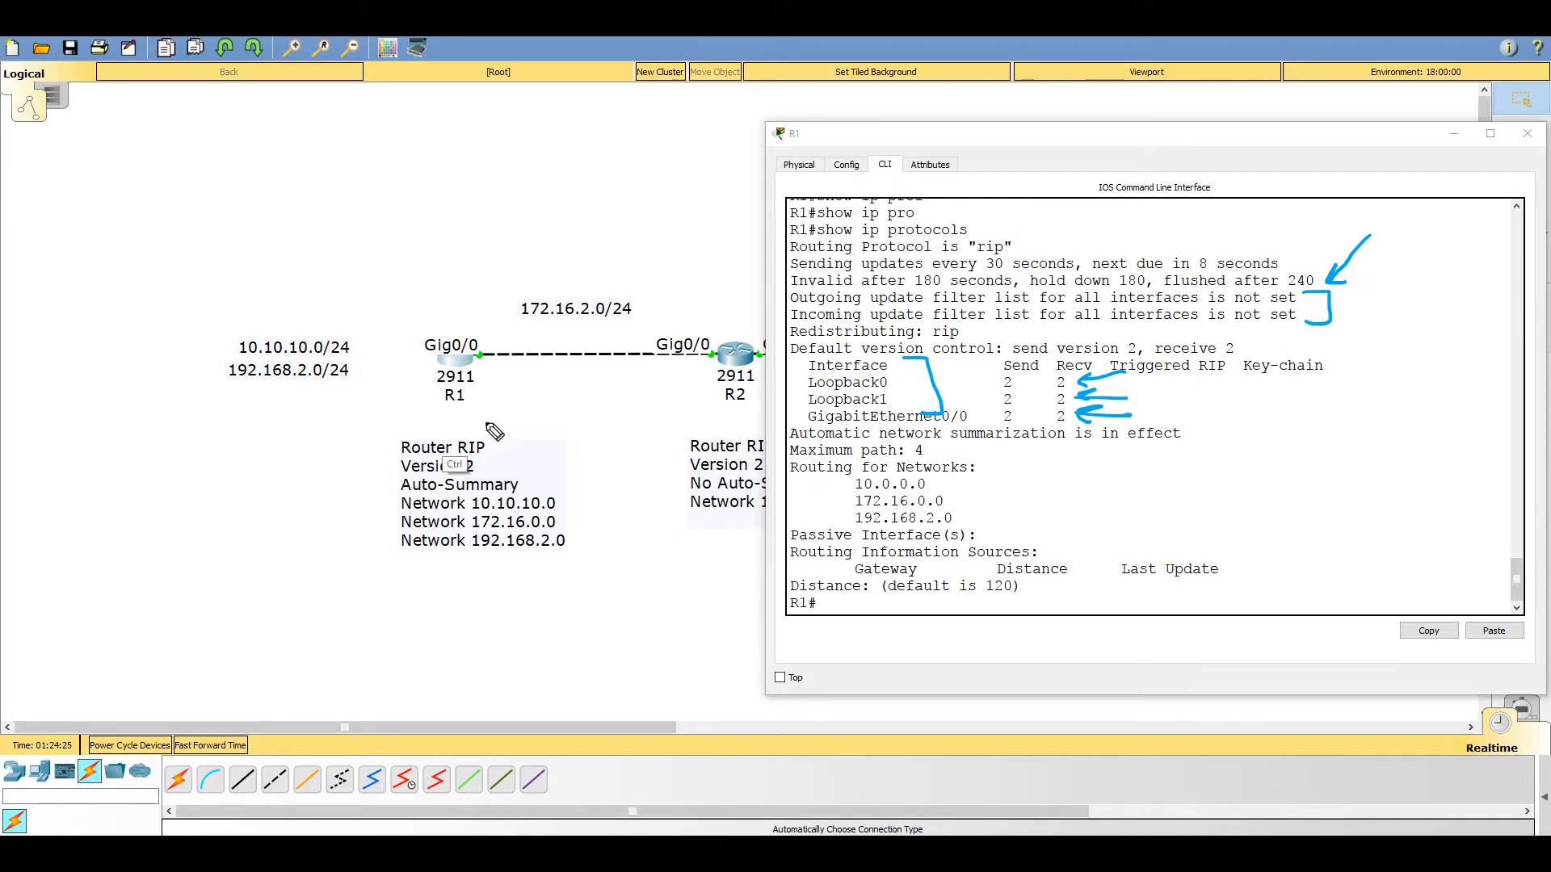
mouse_move(943, 450)
mouse_down()
mouse_move(1023, 451)
mouse_move(958, 441)
mouse_move(956, 455)
mouse_up()
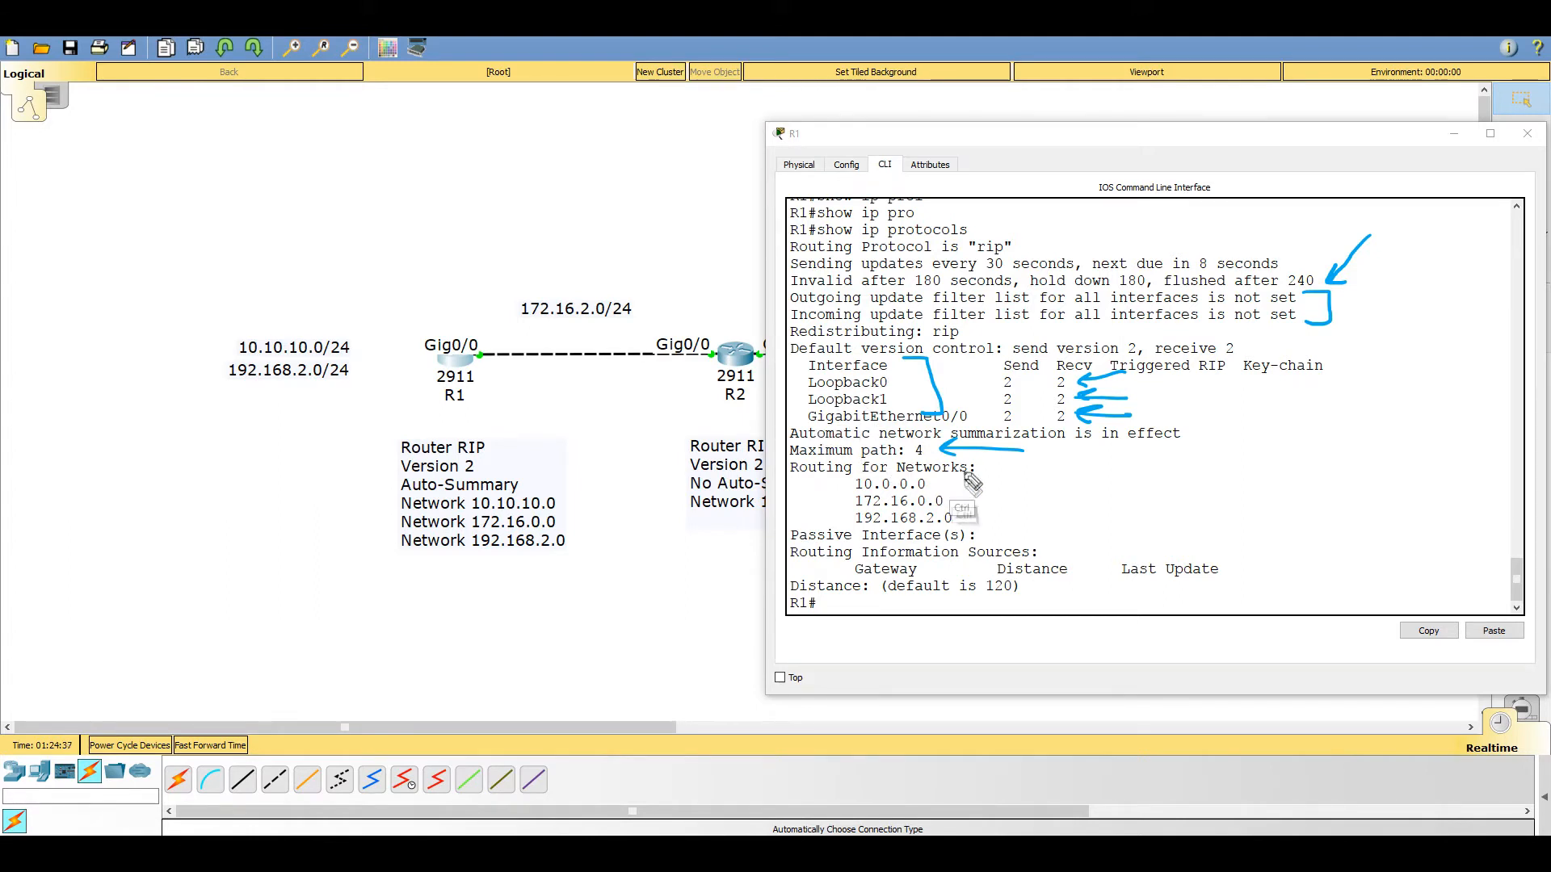
mouse_move(937, 483)
mouse_down()
mouse_move(997, 525)
mouse_move(974, 533)
mouse_up()
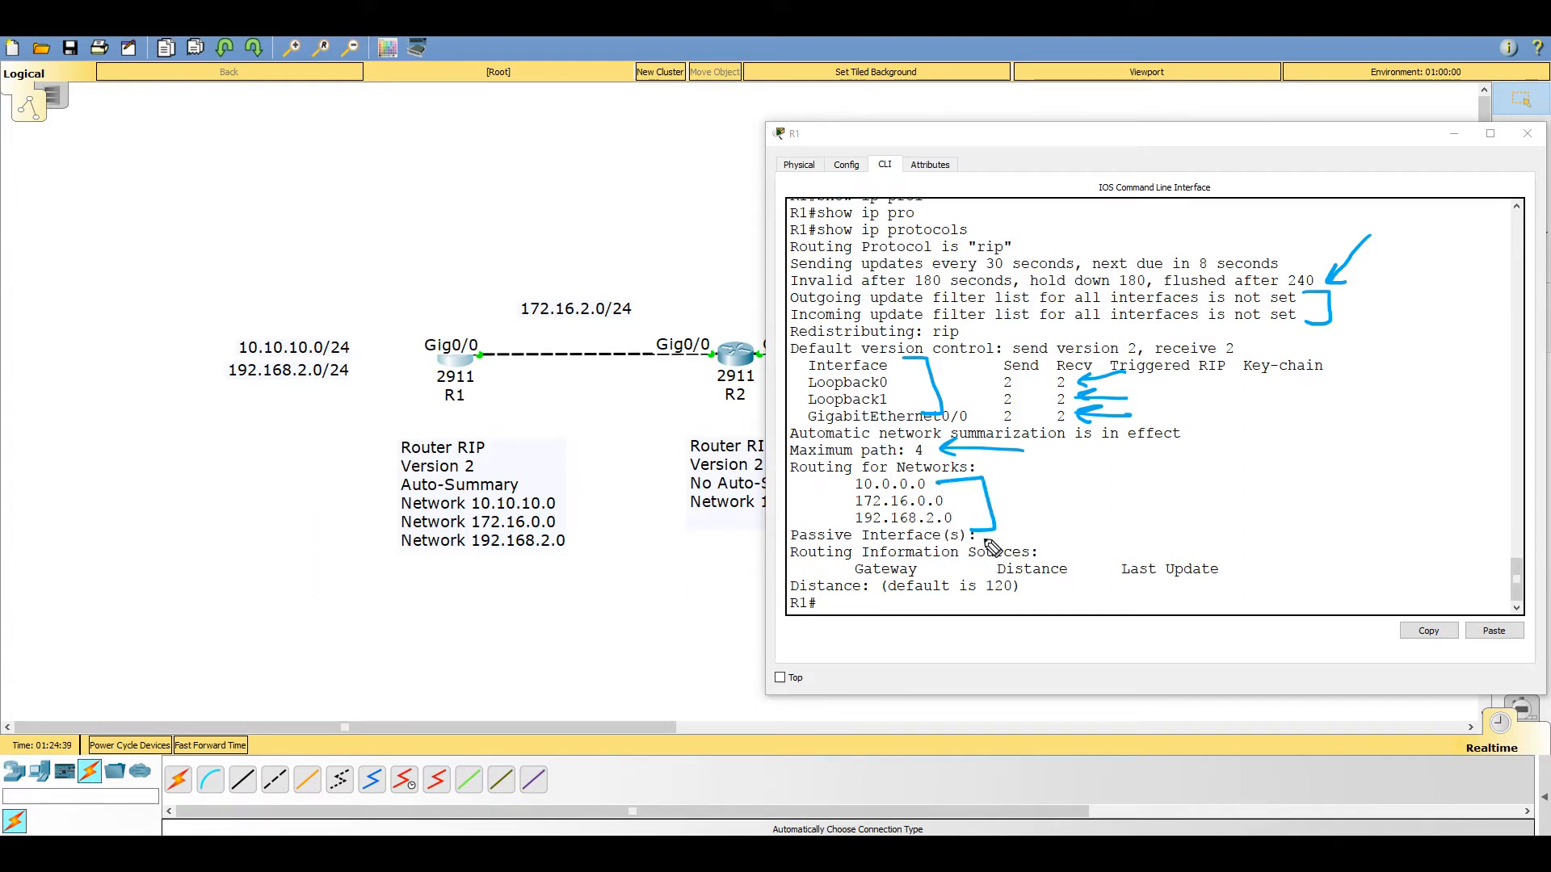
mouse_move(1308, 542)
mouse_down()
mouse_move(1315, 530)
mouse_move(1234, 580)
mouse_move(1254, 576)
mouse_up()
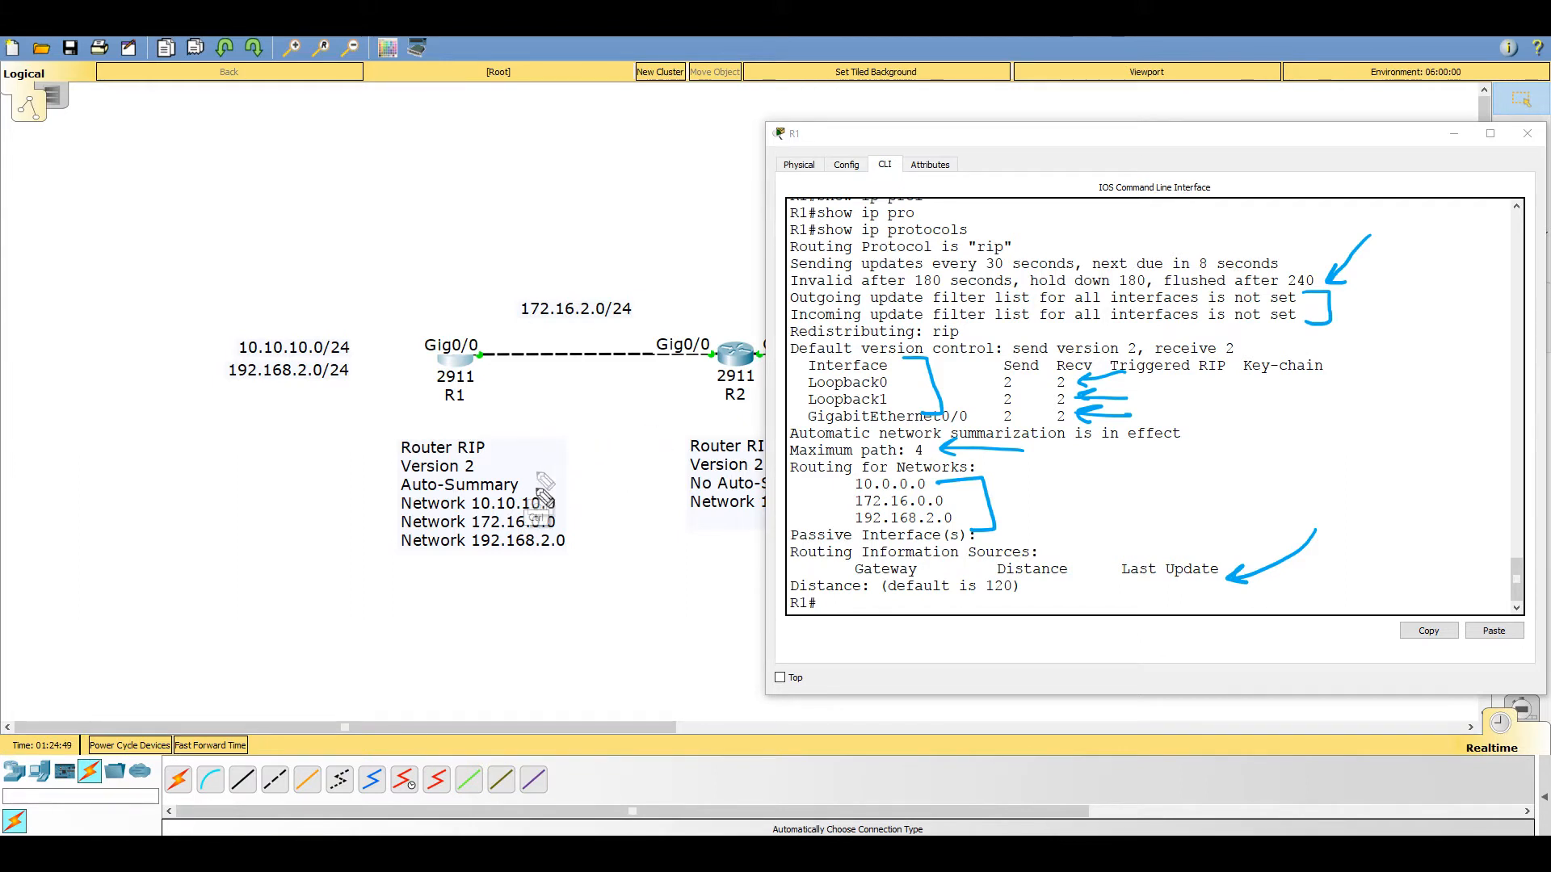
mouse_move(1105, 589)
mouse_down()
mouse_move(1033, 587)
mouse_move(1051, 598)
mouse_up()
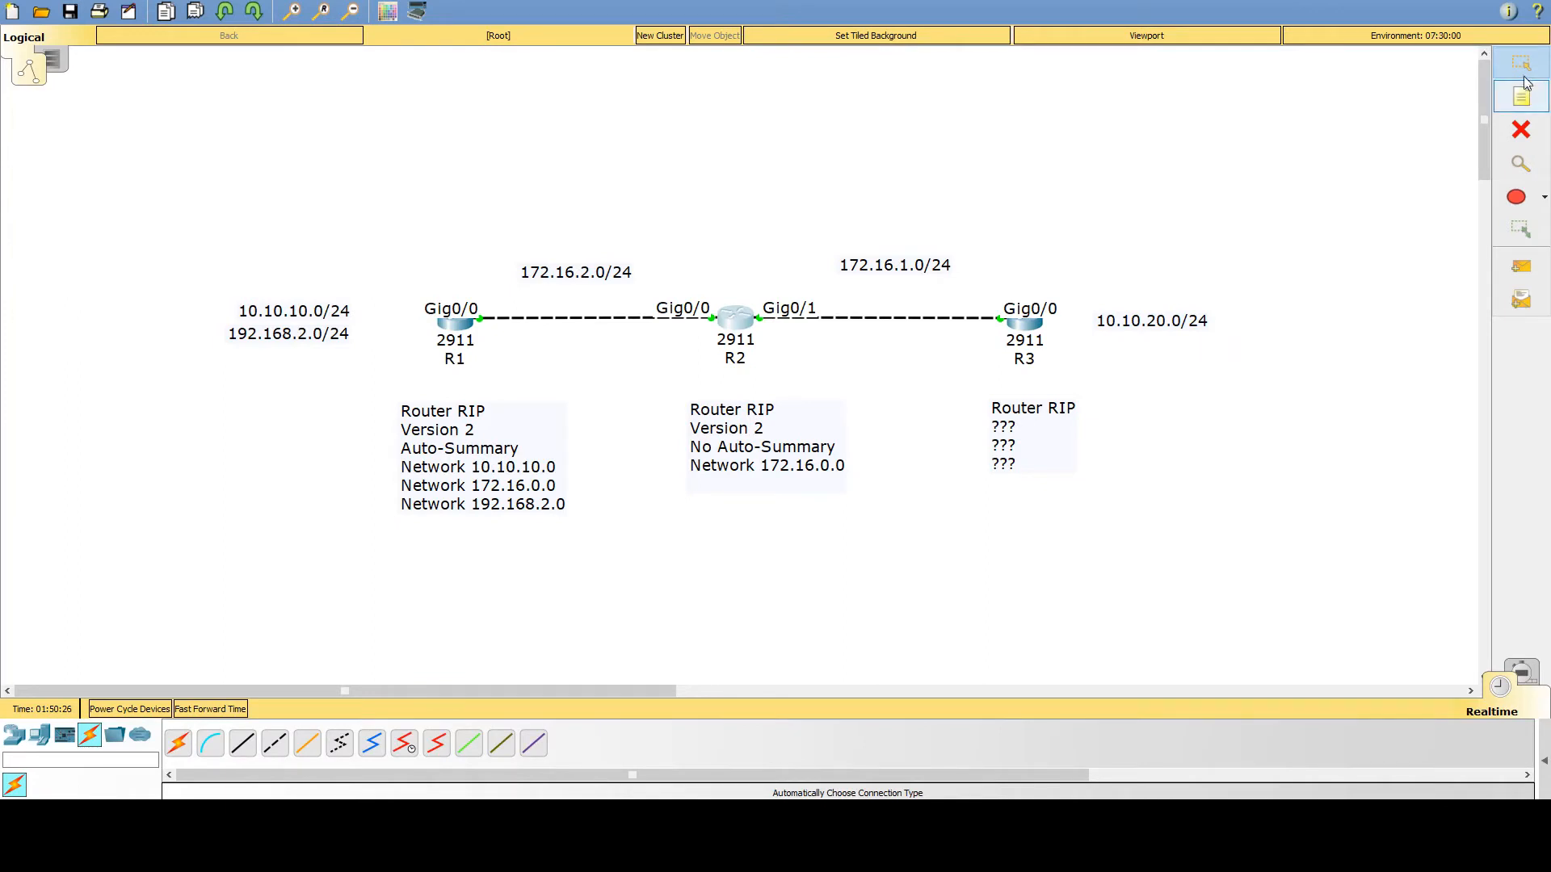
- Open R2's command line and enlarge its window beside the topology
click(734, 326)
drag(723, 186, 1276, 58)
drag(1181, 532, 1186, 789)
drag(1121, 549, 989, 546)
click(1191, 555)
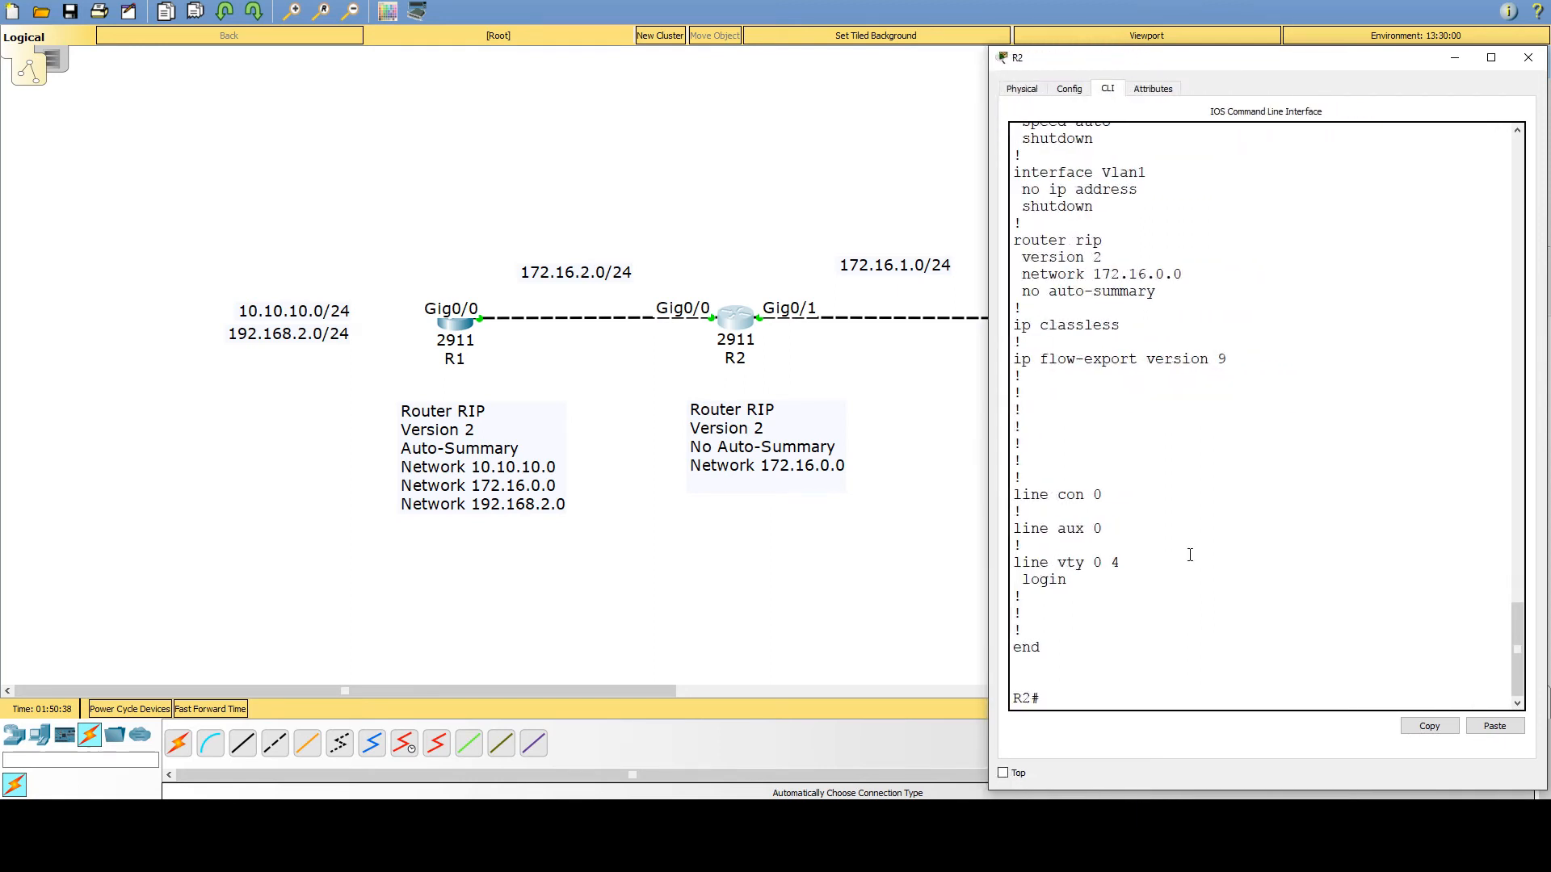
- Display R2's interface address and status summary with show ip int br
text(show ip int br)
key(Return)
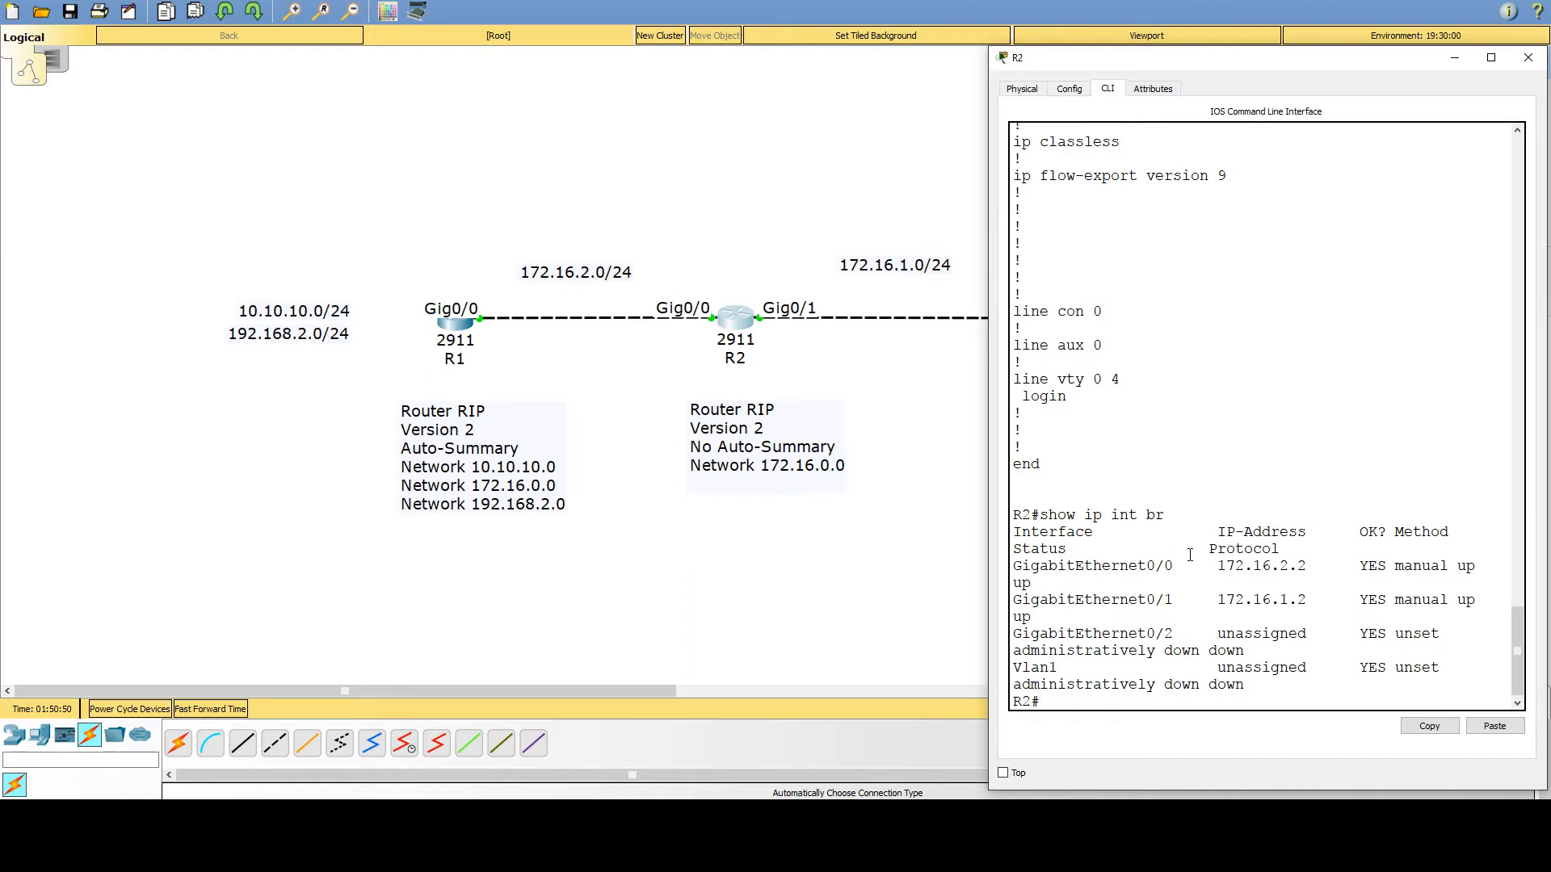
key(Return)
key(Return)
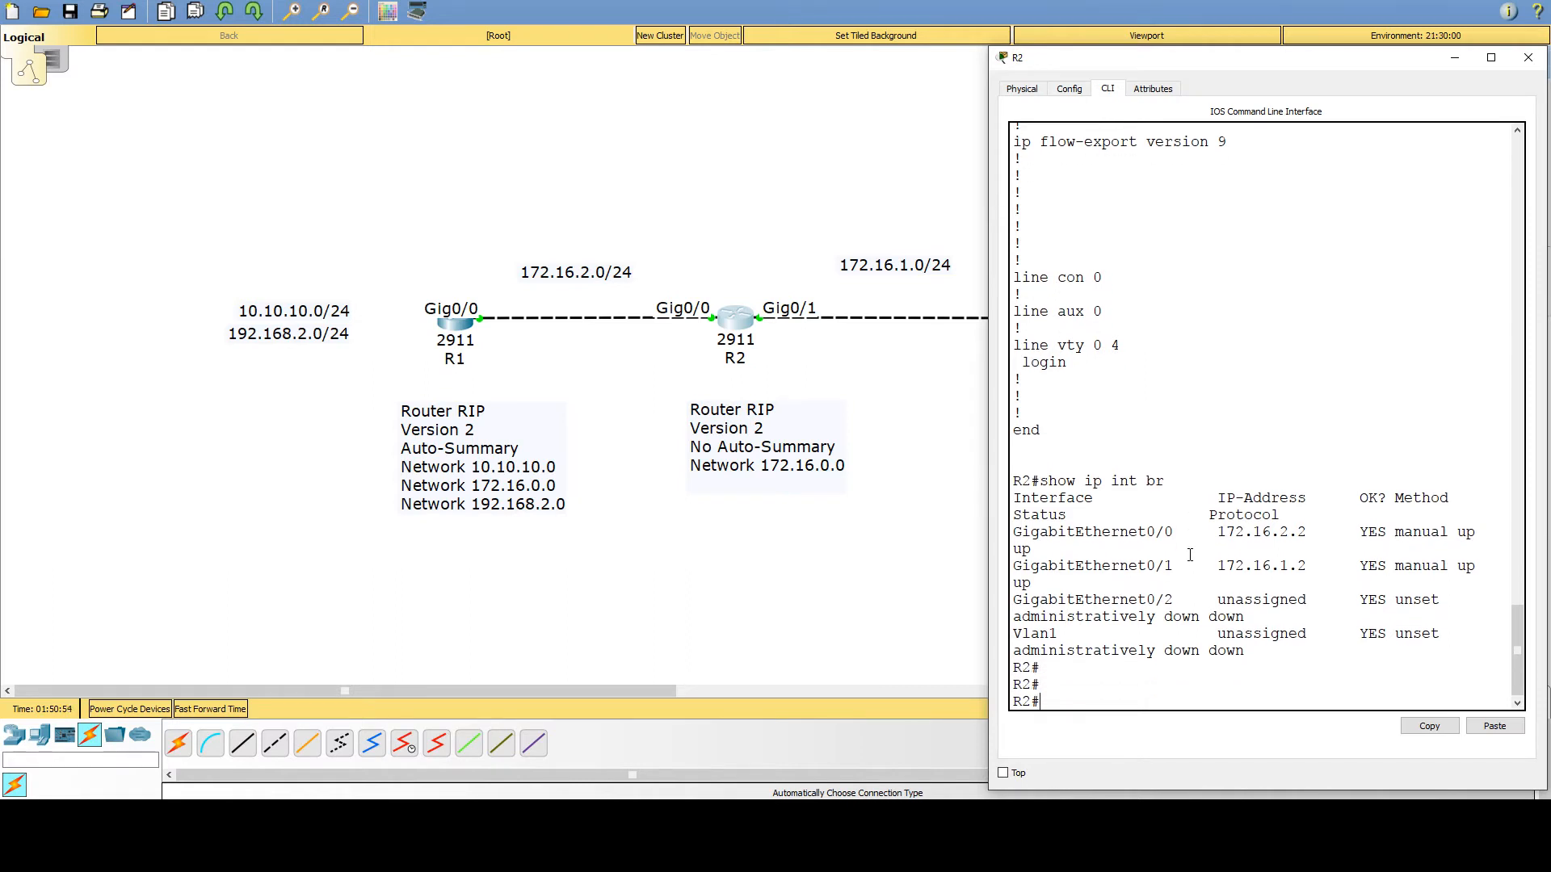
- Enter R2's global configuration mode, start router rip configuration and set RIP to version 2
text(config t)
key(Tab)
key(Return)
text(router rip)
key(Return)
text(ver 2)
key(Return)
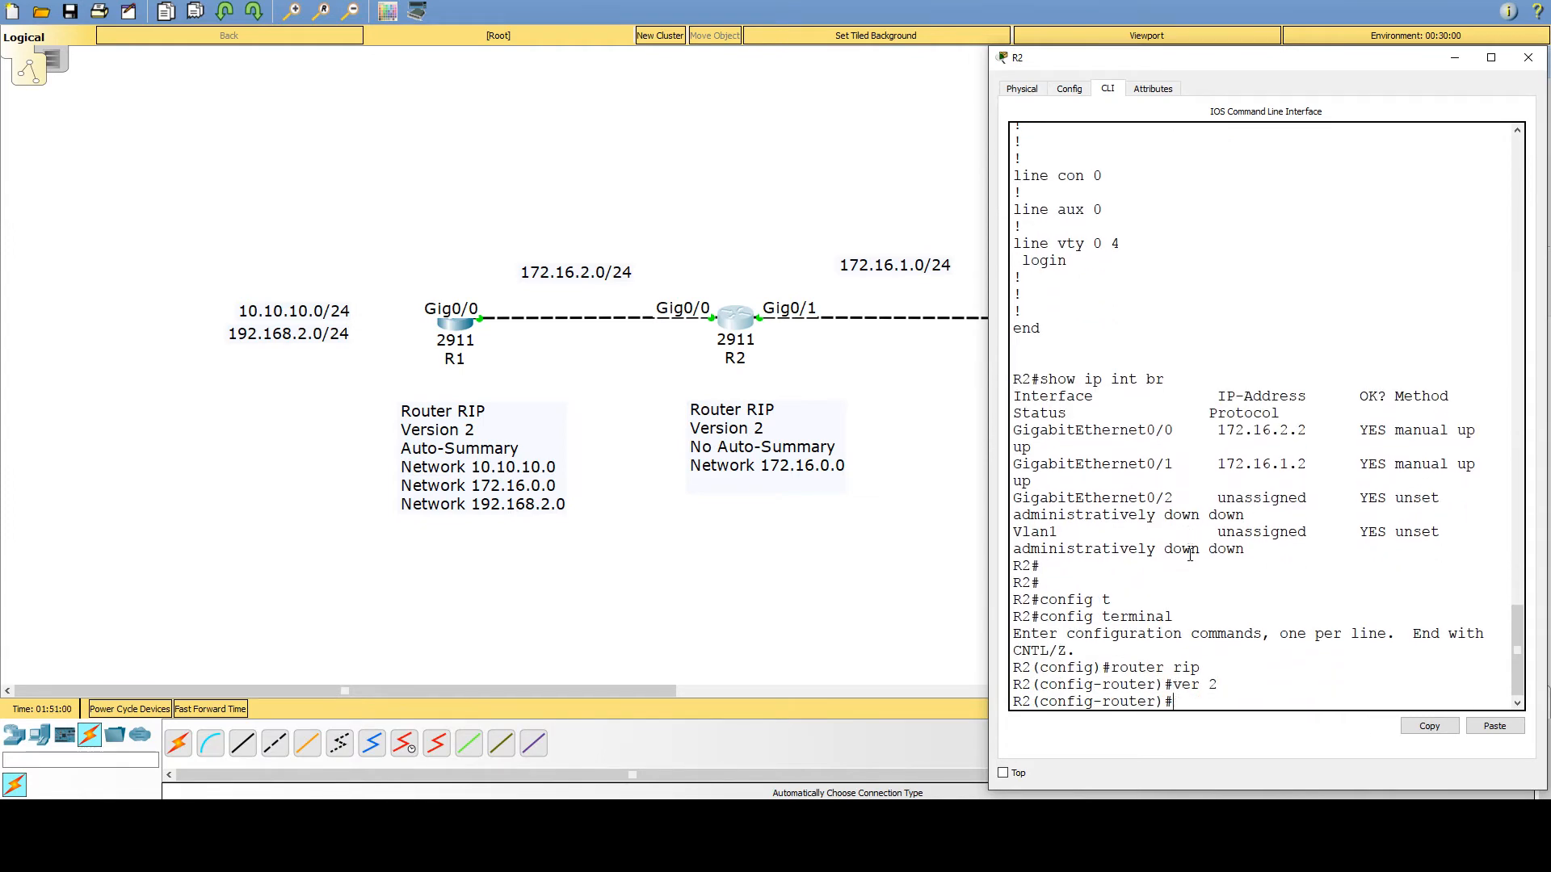
- Disable RIP automatic summarization on R2 with no auto-summary and advertise network 172.16.0.0
text(no au)
key(Tab)
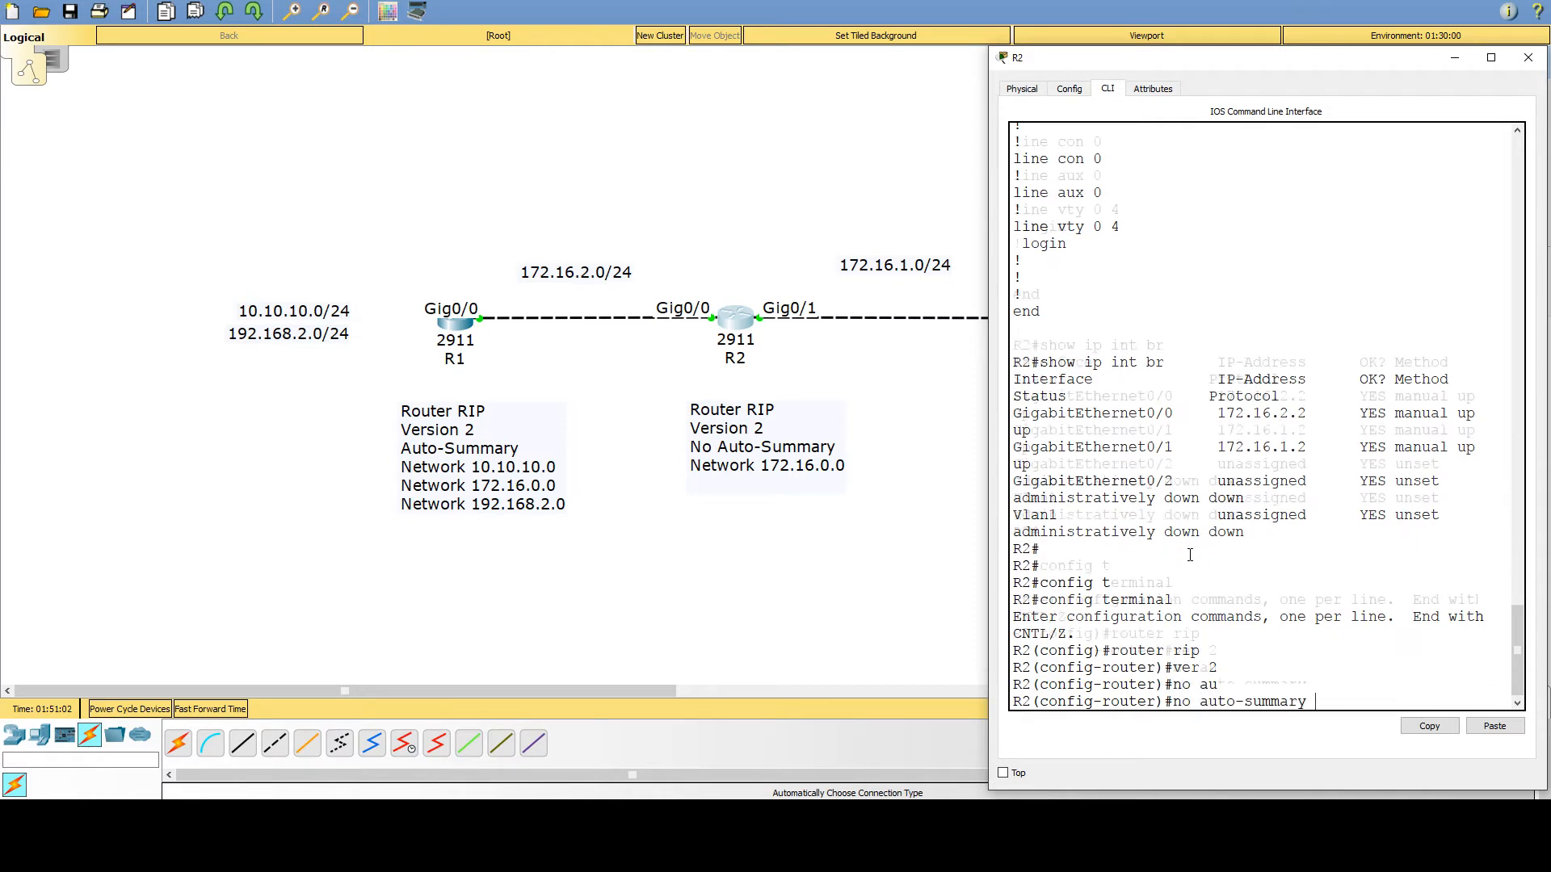
key(Return)
text(net)
key(Tab)
text(172.)
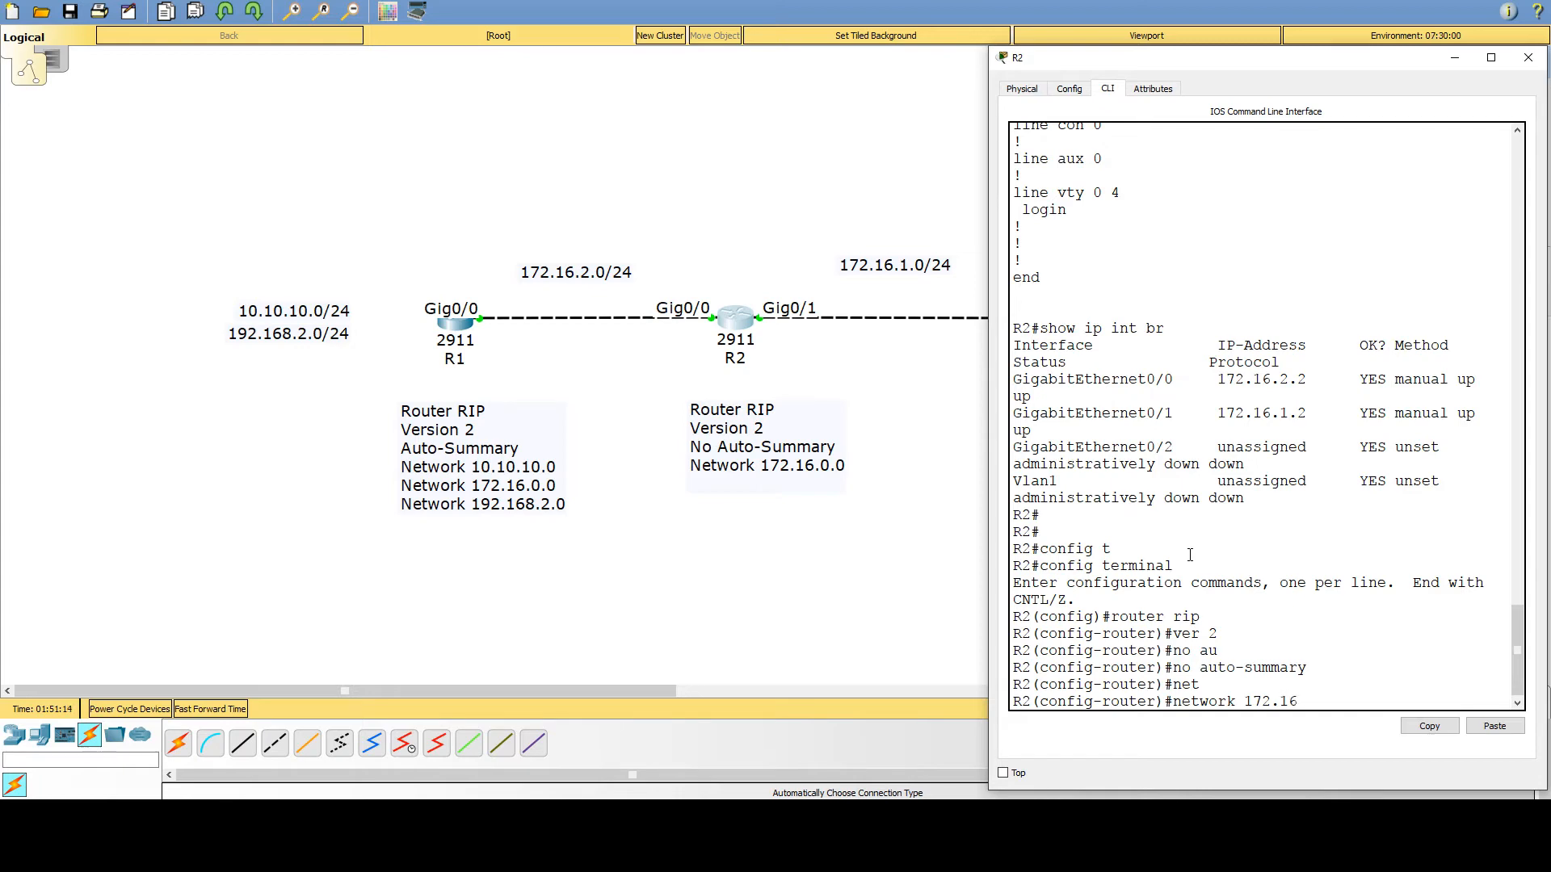
text(.0.0)
key(Return)
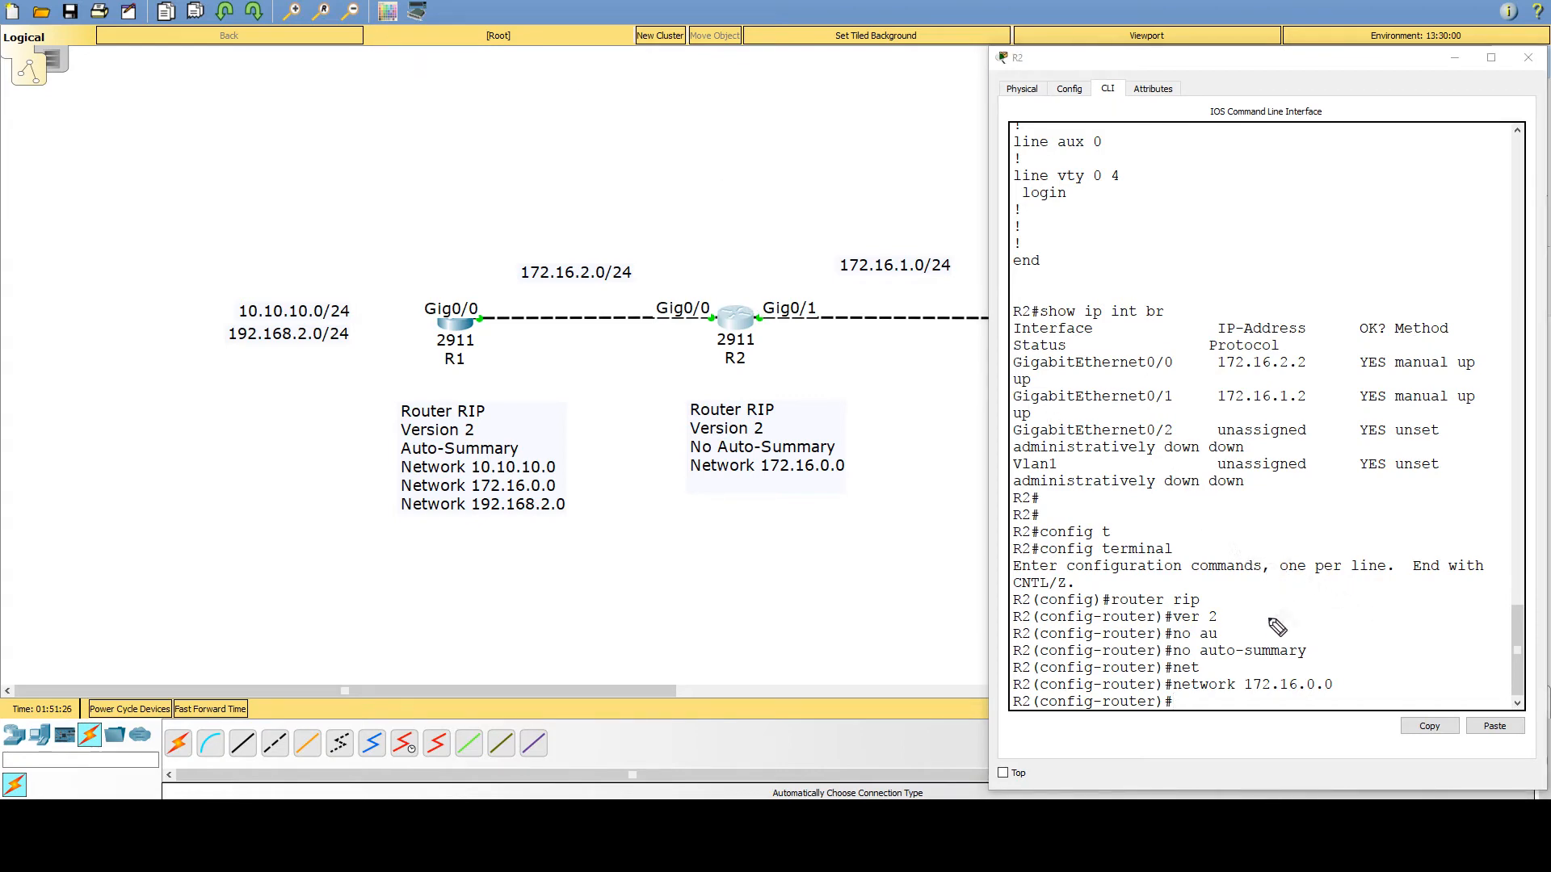
- Underline 172.16 in R2's network command and on both topology links, mark R2's Gig0/0 interface, and clear the ink annotations
drag(1231, 698, 1306, 696)
drag(832, 278, 908, 292)
drag(517, 289, 592, 294)
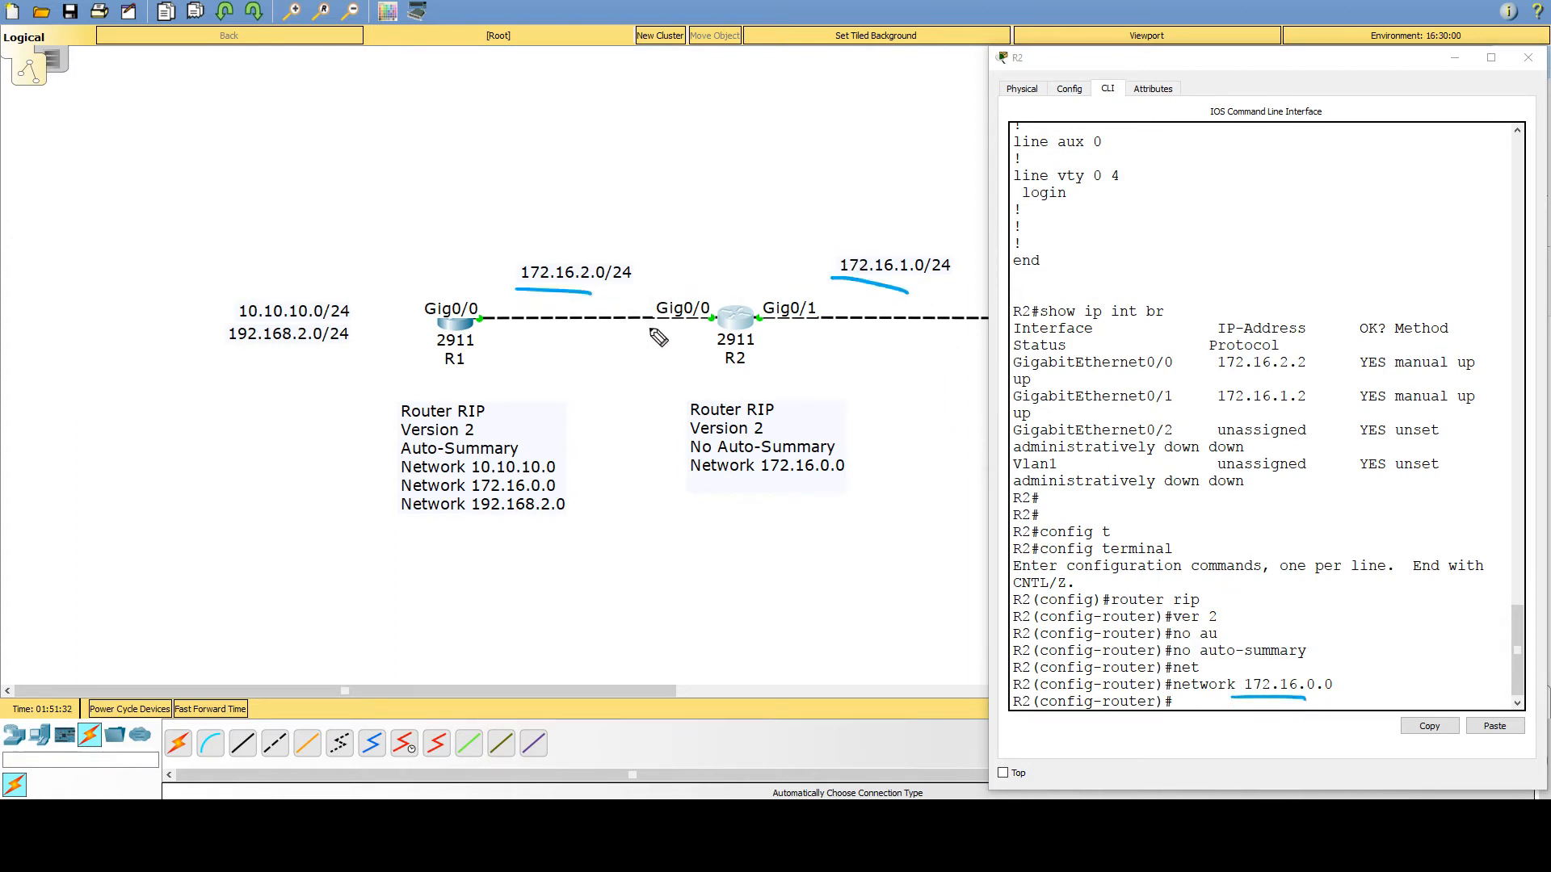
mouse_move(717, 311)
mouse_down()
mouse_move(690, 328)
mouse_move(718, 324)
mouse_up()
key(Escape)
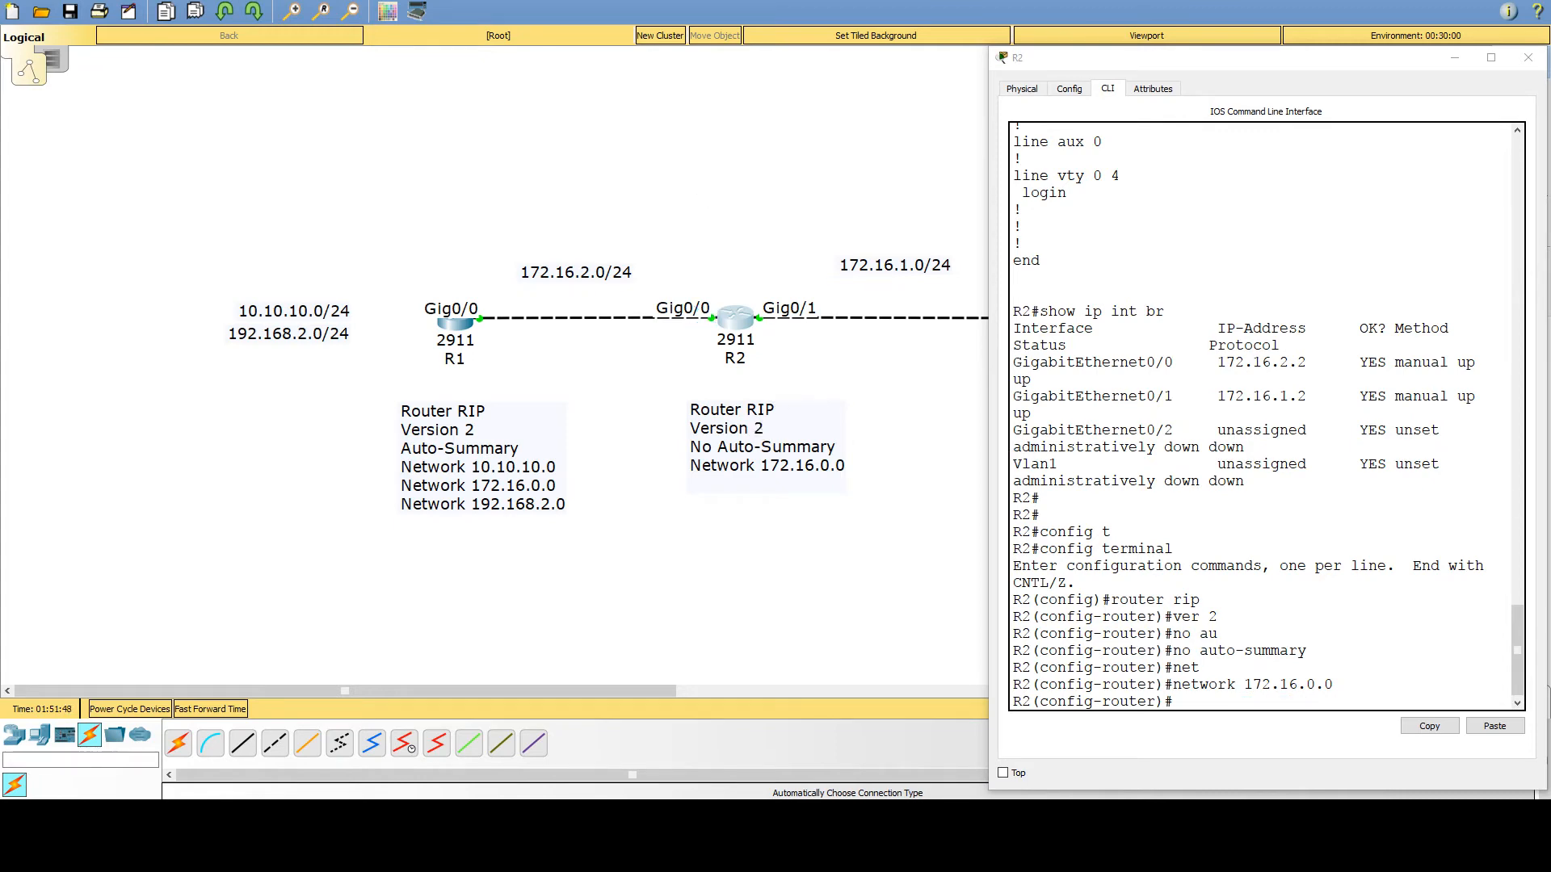
- Leave R2's configuration mode, widen its window and display the routing table with show ip route
key(ctrl+z)
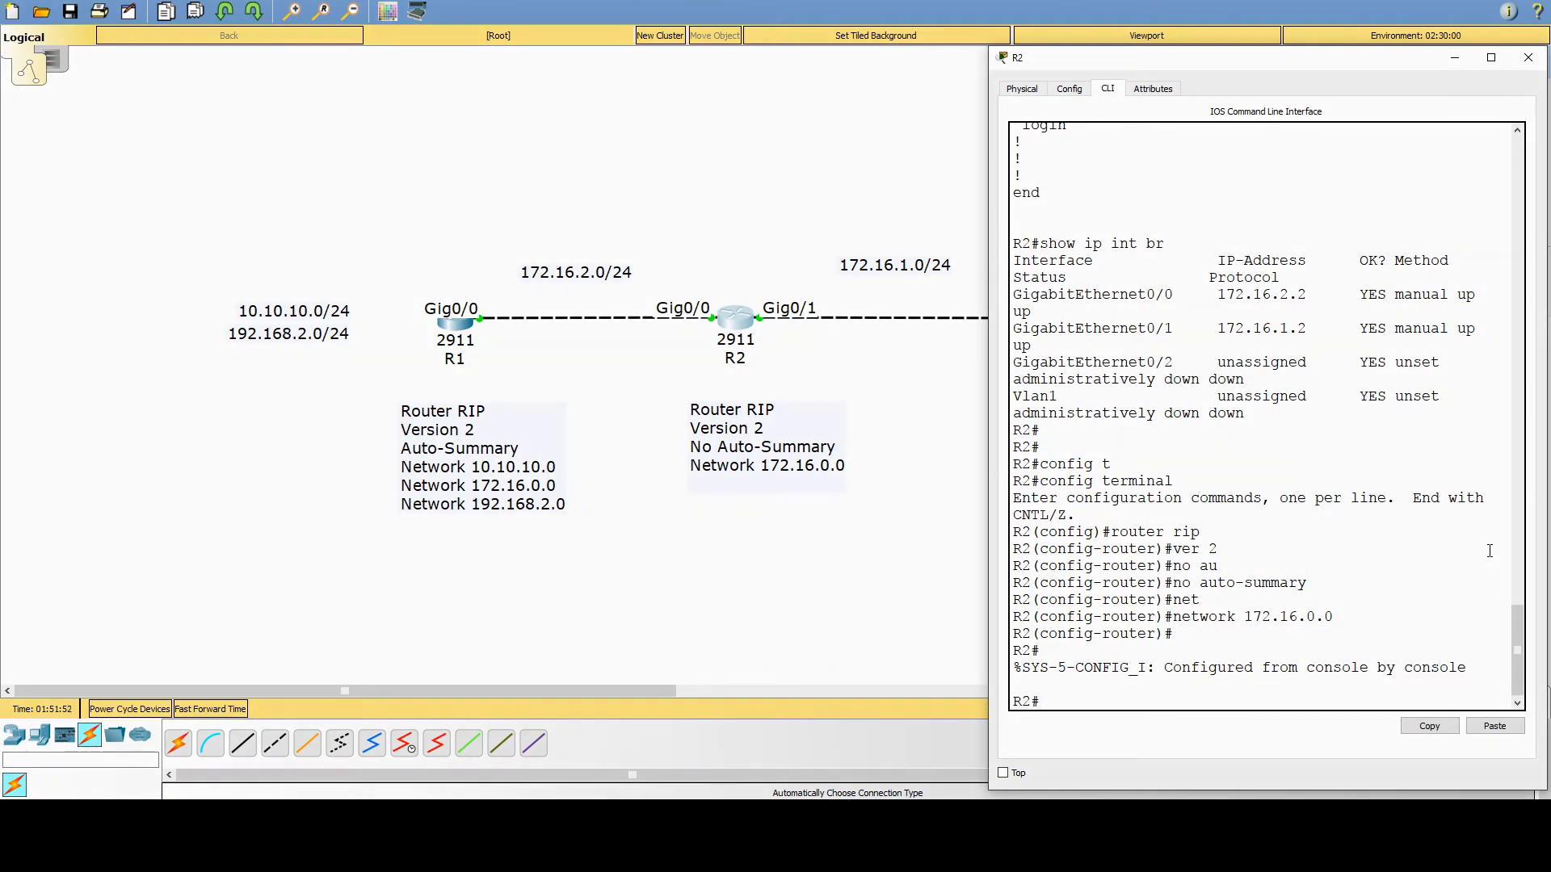
key(Return)
key(Return)
text(show ip route)
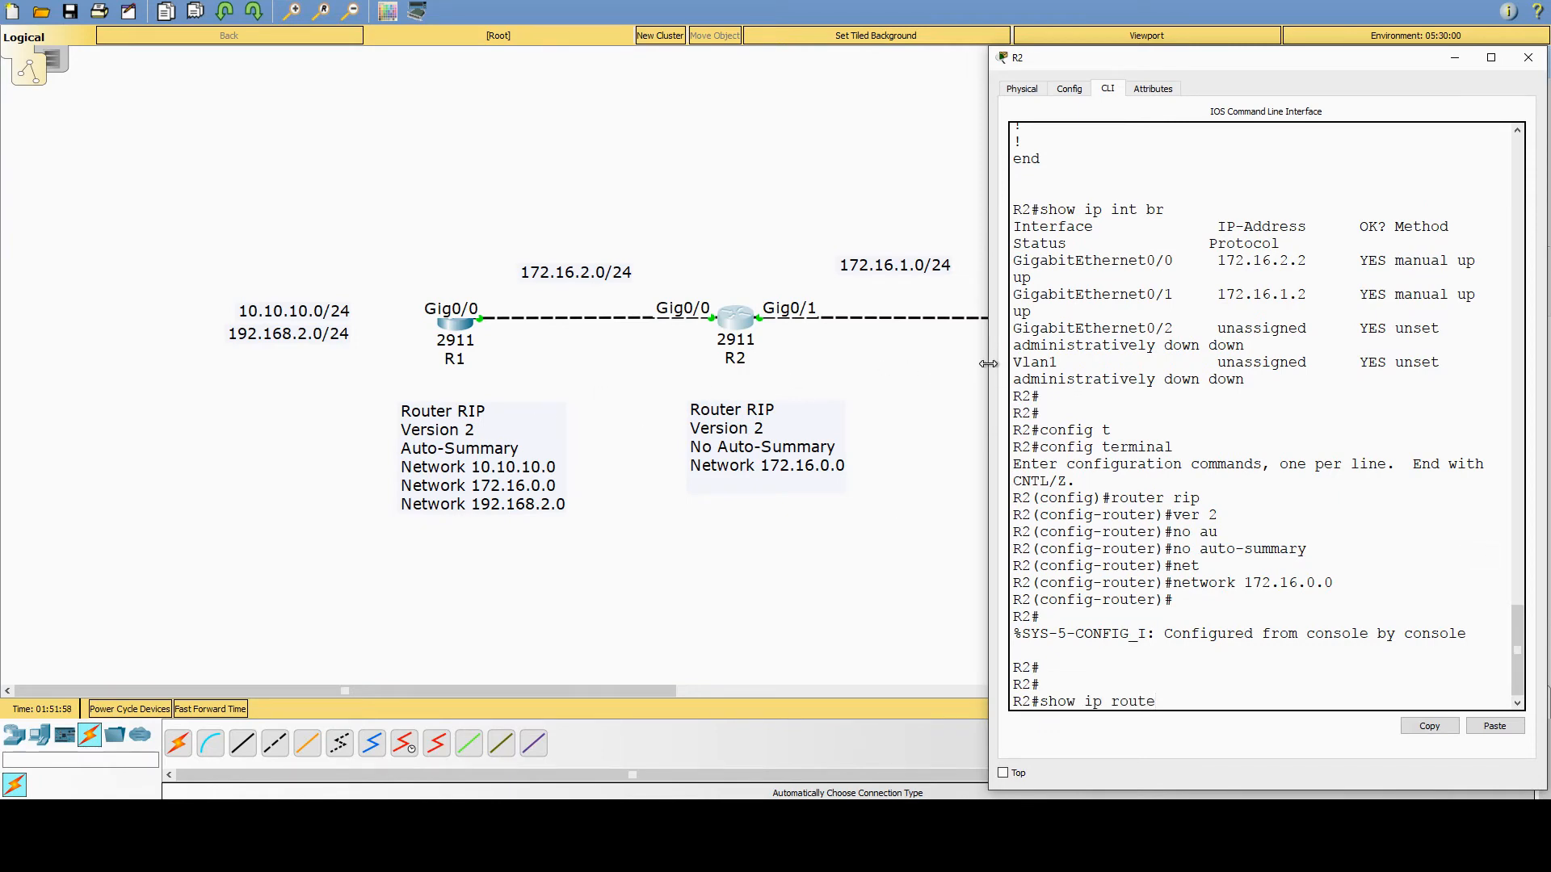
drag(989, 364, 761, 376)
key(Return)
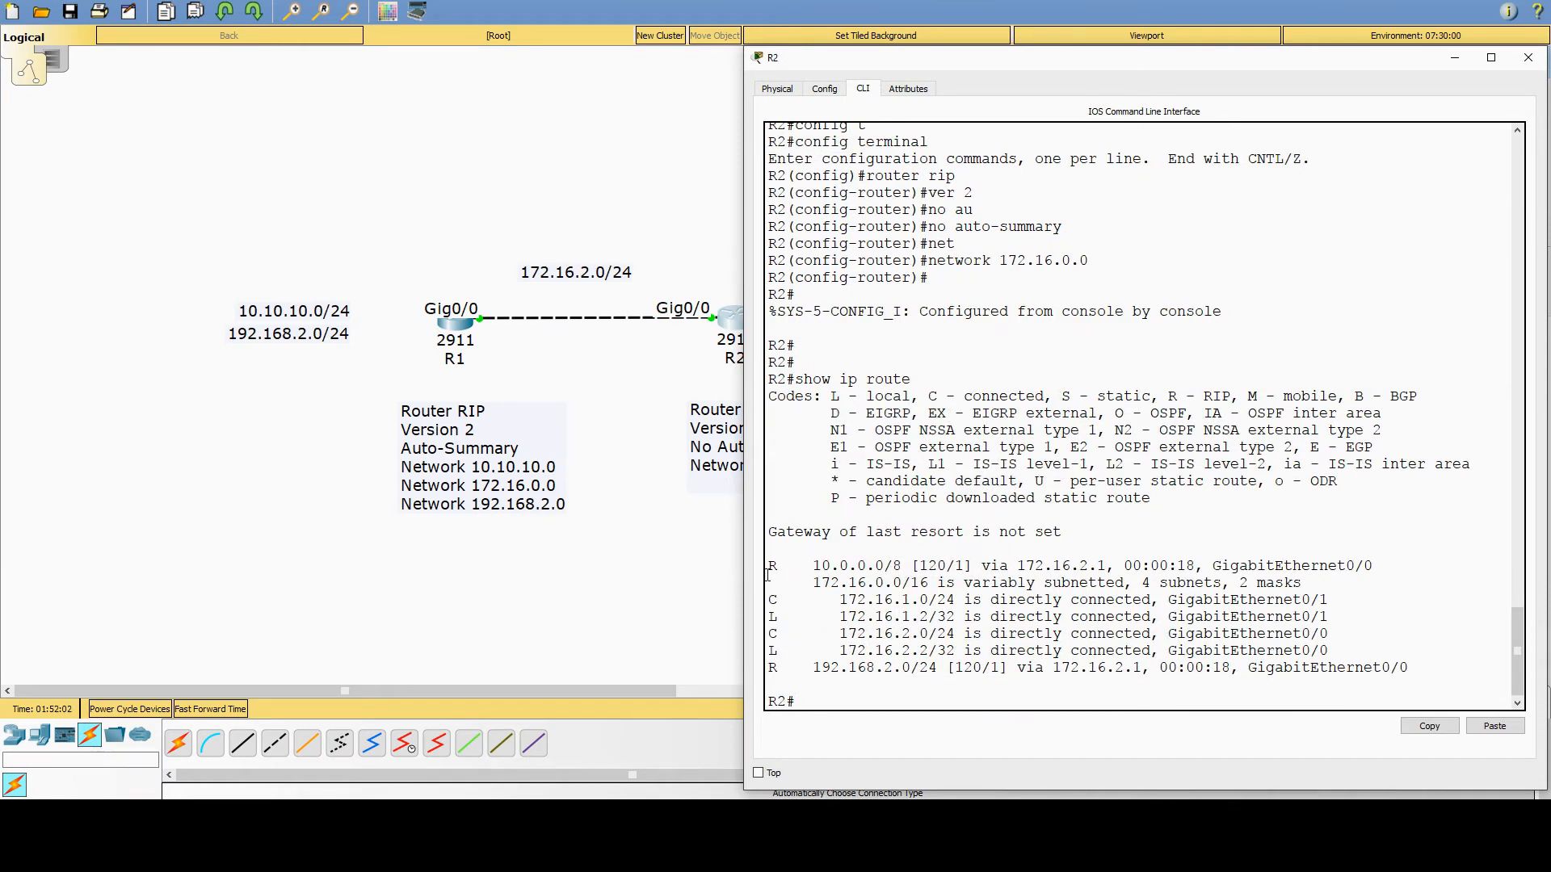
- Highlight R2's 10.0.0.0/8 route, draw arrows at R1's 10.10.10.0/24 network and Version 2 note, and write /8 above the route
drag(768, 564, 983, 578)
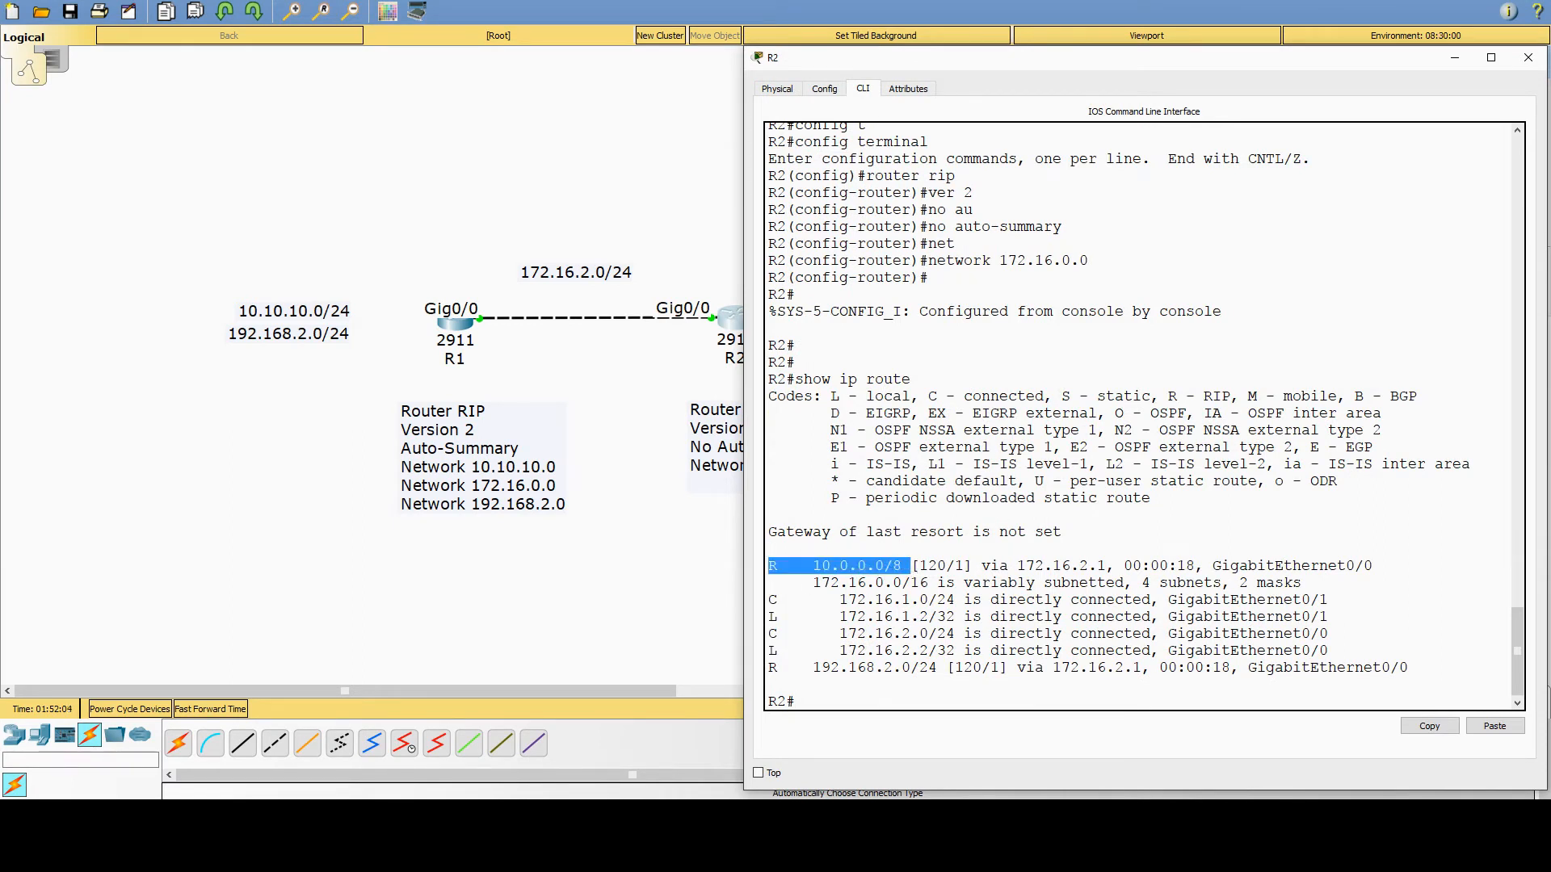
key(alt+Tab)
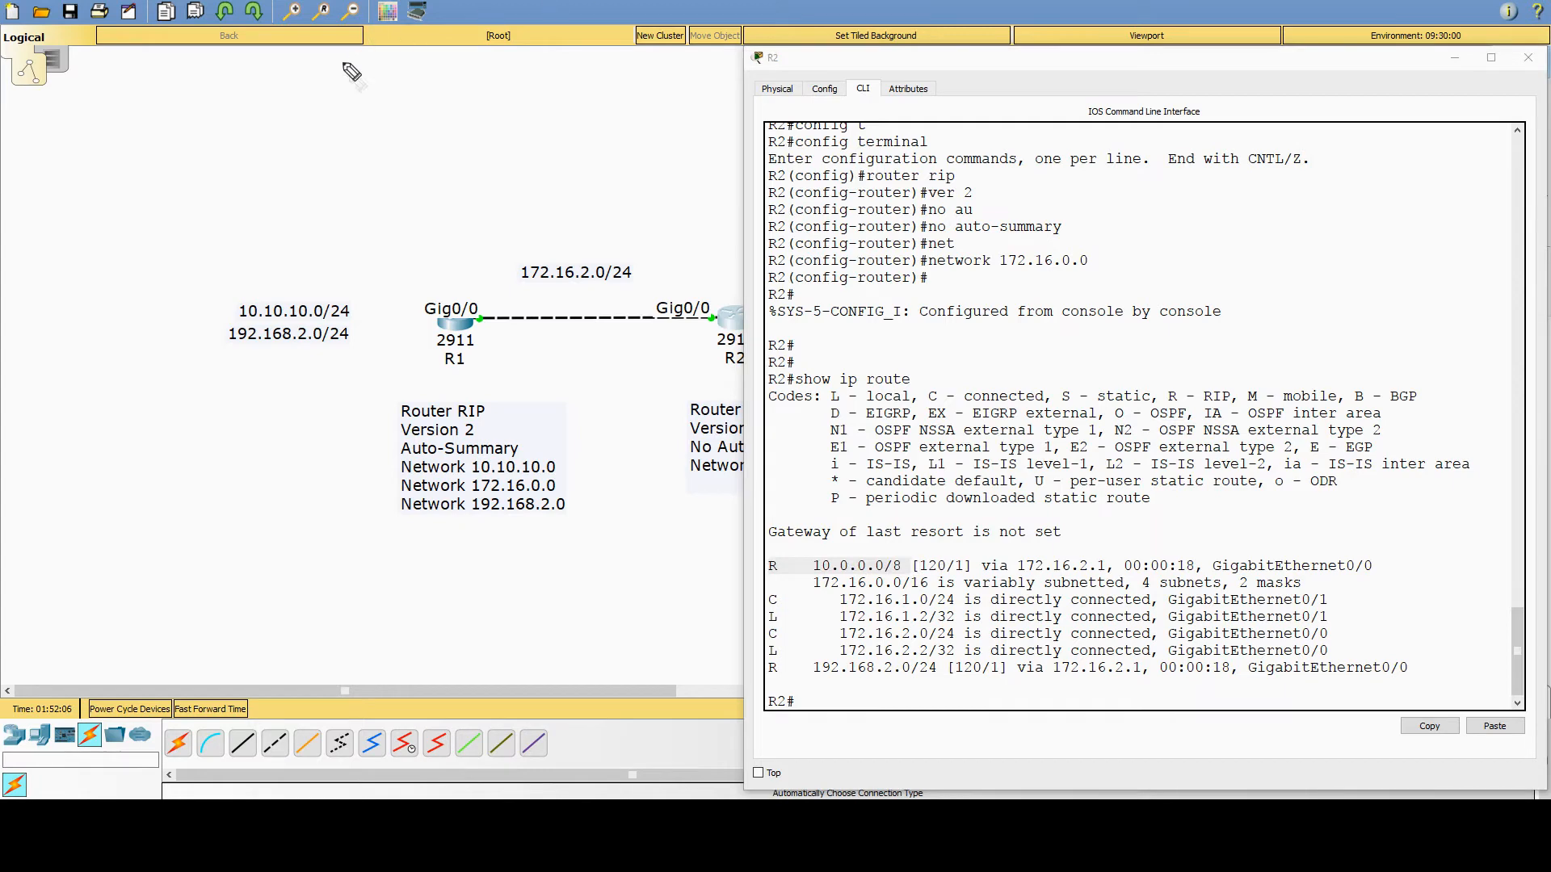
mouse_move(418, 251)
mouse_down()
mouse_move(352, 308)
mouse_move(369, 306)
mouse_up()
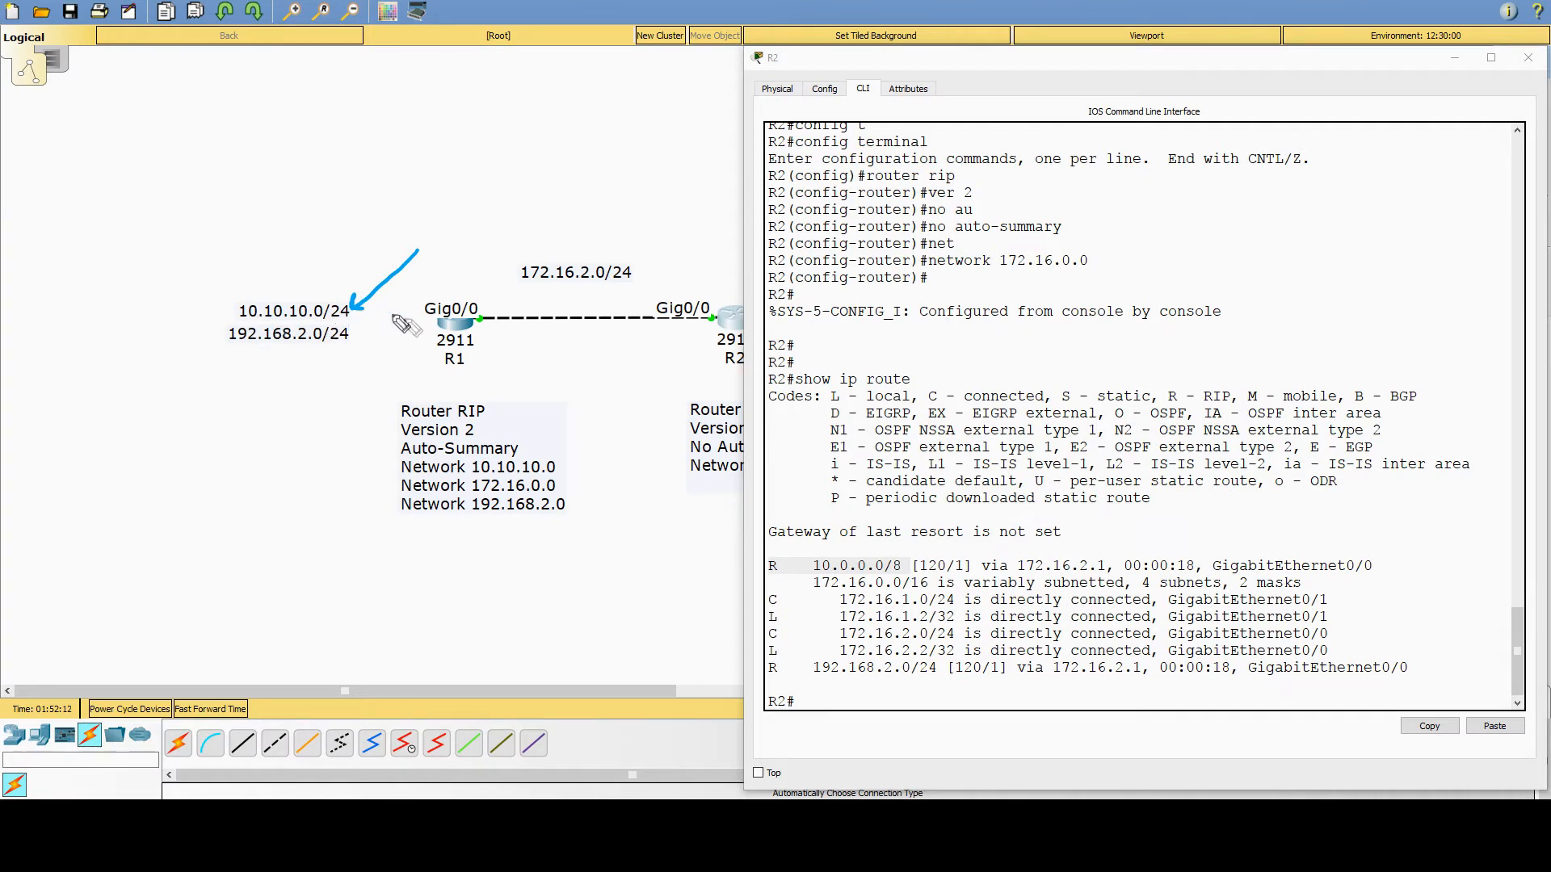
mouse_move(482, 433)
mouse_down()
mouse_move(525, 421)
mouse_move(495, 434)
mouse_up()
mouse_move(903, 526)
mouse_down()
mouse_move(892, 548)
mouse_move(917, 530)
mouse_up()
- Handwrite the word Classful above the R1 side of the topology
drag(477, 123, 470, 143)
mouse_move(488, 112)
mouse_down()
mouse_move(486, 141)
mouse_move(511, 147)
mouse_up()
mouse_move(535, 127)
mouse_down()
mouse_move(521, 146)
mouse_move(552, 154)
mouse_up()
drag(549, 129, 594, 154)
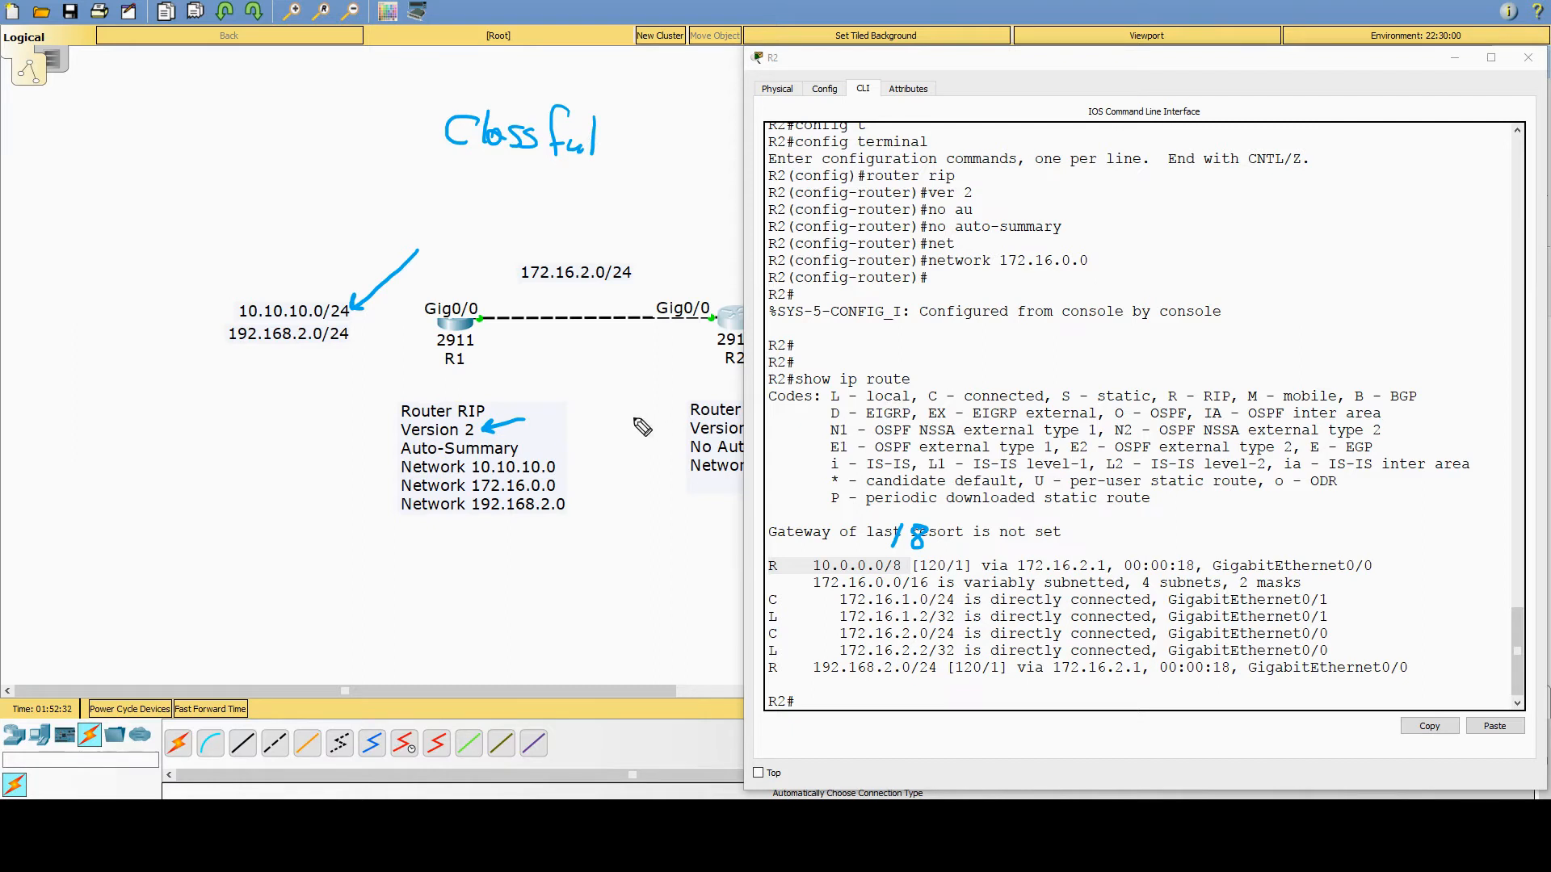
- Draw an arrow at R1's Auto-Summary note, write NO before it, and write /8 and /24 above the 10.10.10.0 network
mouse_move(612, 410)
mouse_down()
mouse_move(570, 459)
mouse_move(521, 454)
mouse_up()
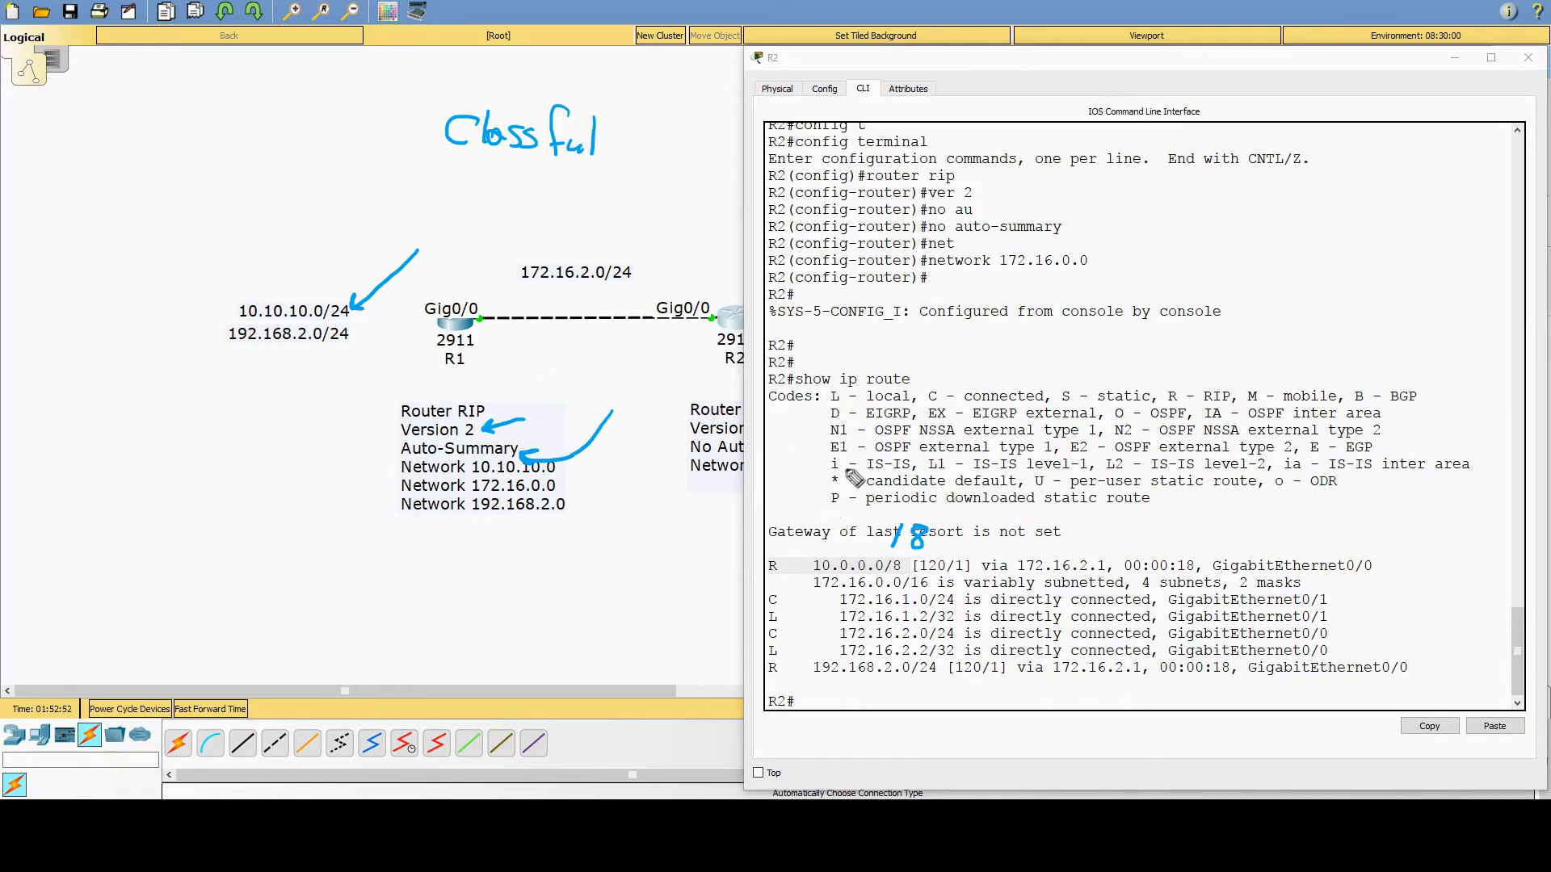
drag(346, 457, 380, 447)
drag(288, 249, 270, 279)
mouse_move(324, 256)
mouse_down()
mouse_move(317, 269)
mouse_move(322, 257)
mouse_up()
mouse_move(303, 156)
mouse_down()
mouse_move(293, 188)
mouse_move(362, 184)
mouse_up()
drag(356, 173, 350, 202)
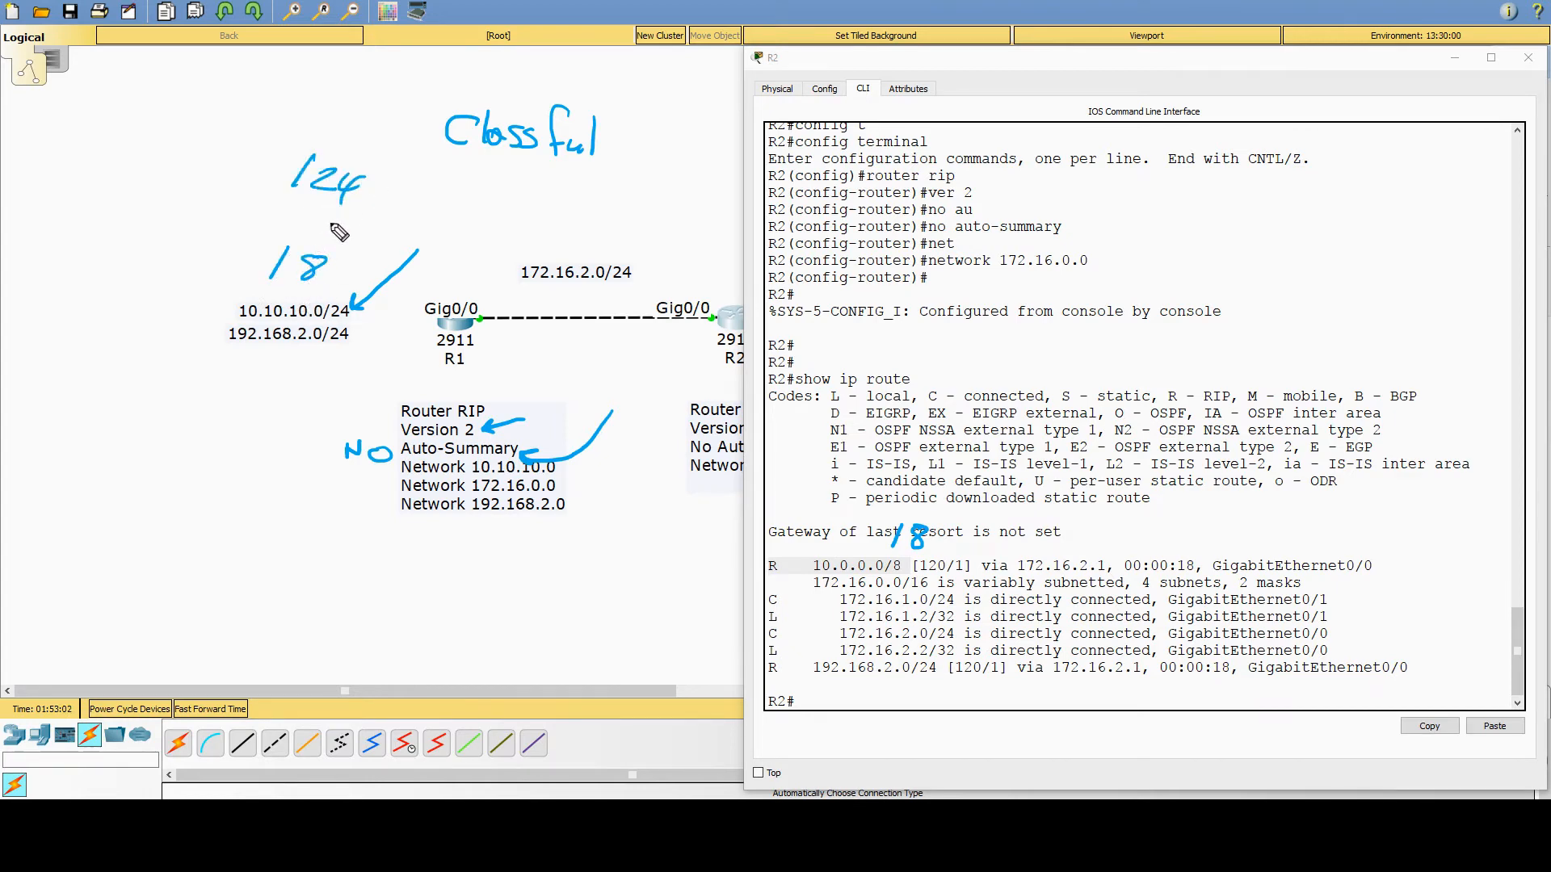
- Box R2's label, write 10.x.x.x over the output, draw an arrow from R2 towards R1, and clear all the ink
mouse_move(702, 349)
mouse_down()
mouse_move(755, 372)
mouse_move(702, 348)
mouse_up()
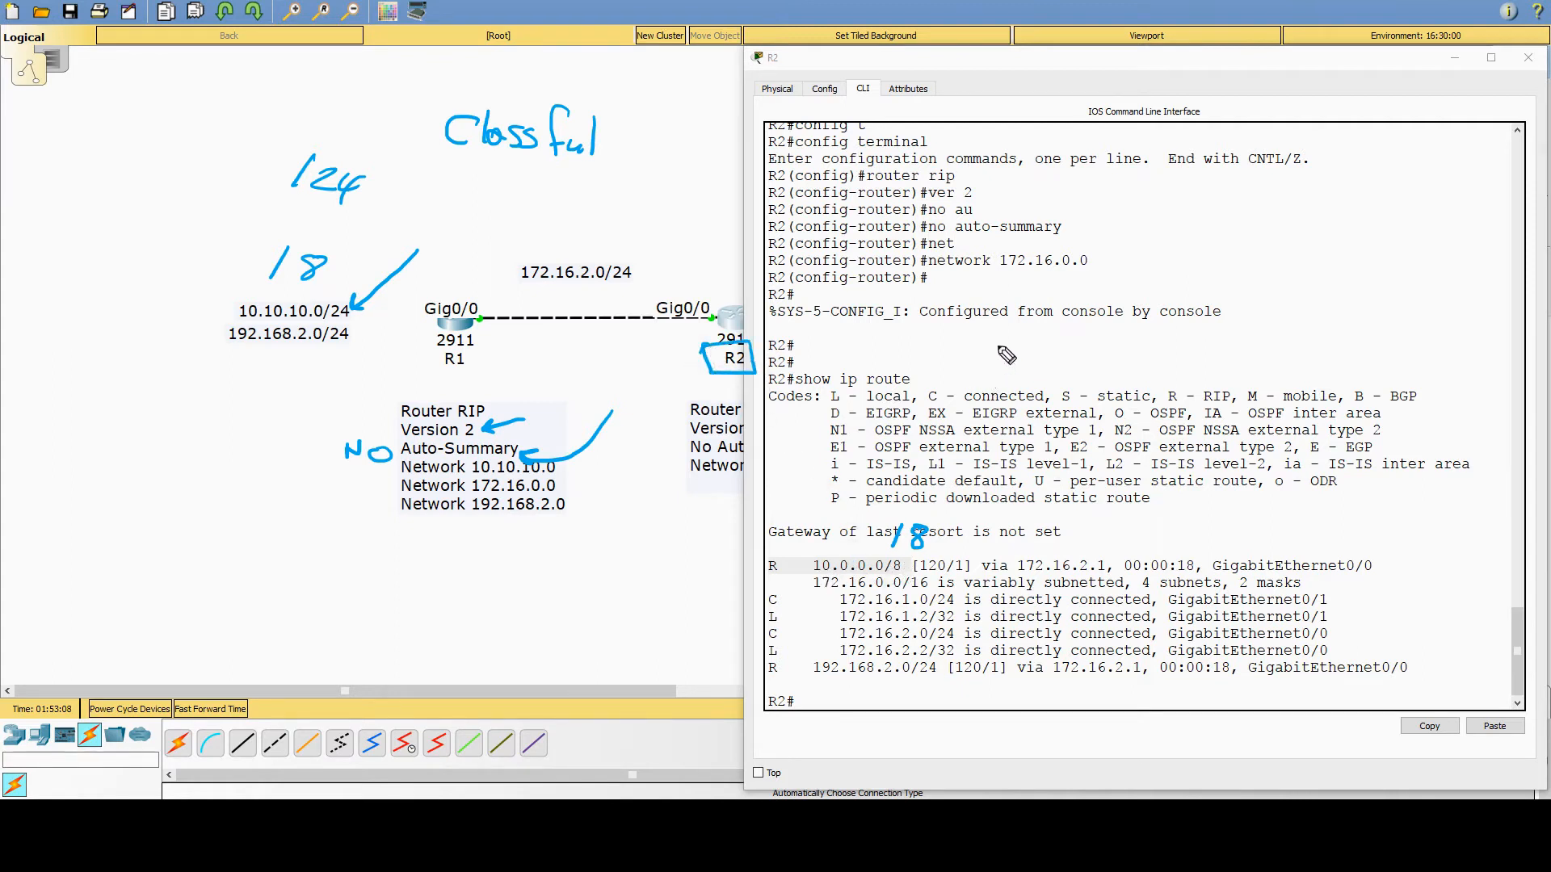
mouse_move(1169, 214)
mouse_down()
mouse_move(1177, 191)
mouse_move(1224, 236)
mouse_move(1333, 259)
mouse_up()
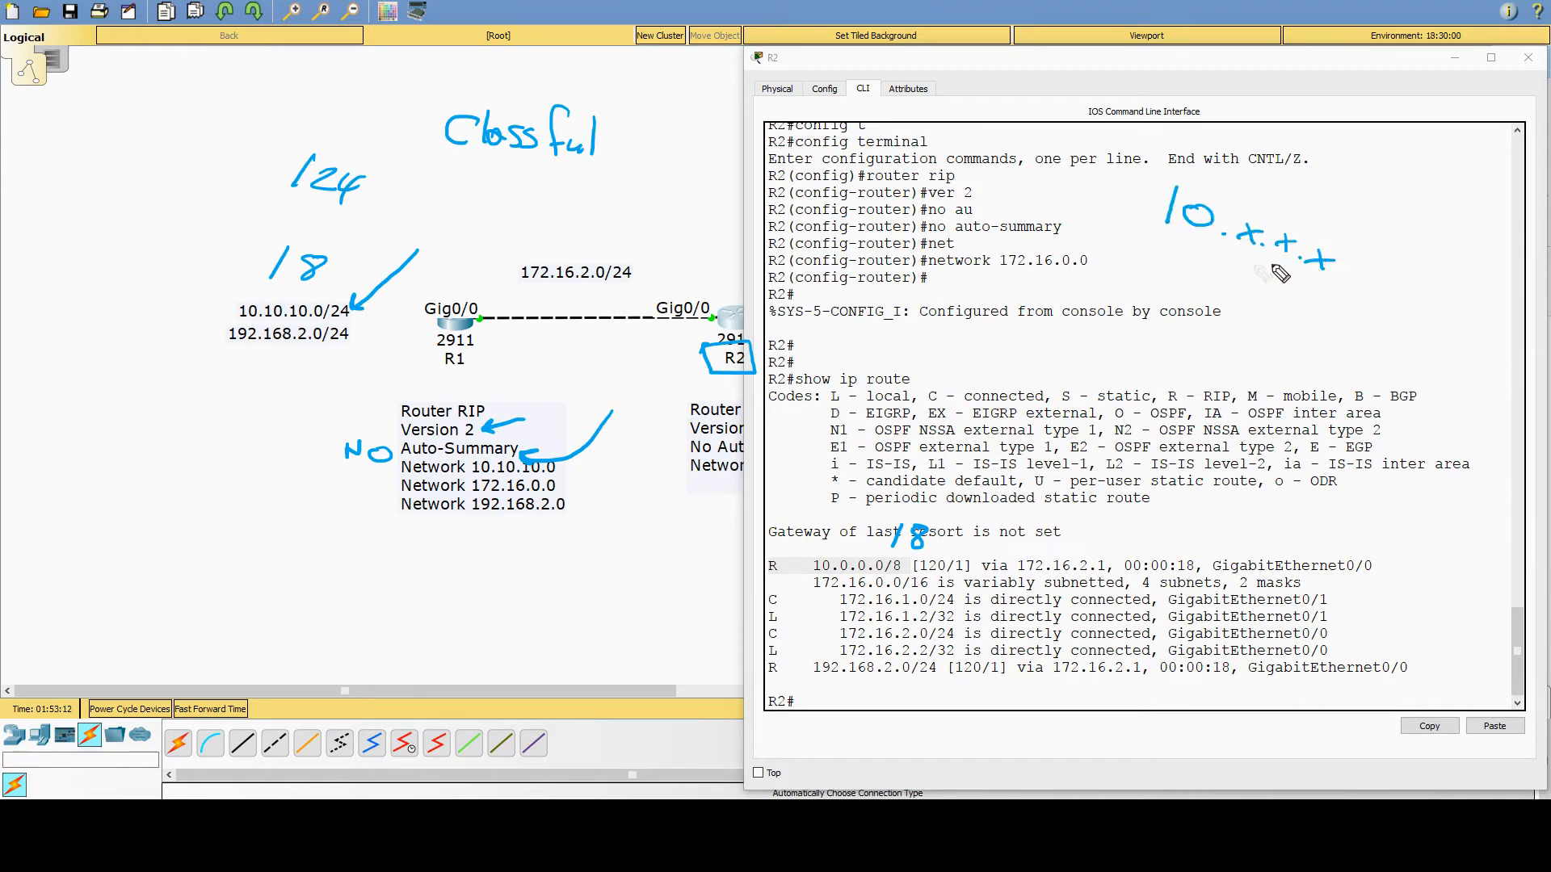
mouse_move(767, 350)
mouse_down()
mouse_move(557, 346)
mouse_move(563, 363)
mouse_up()
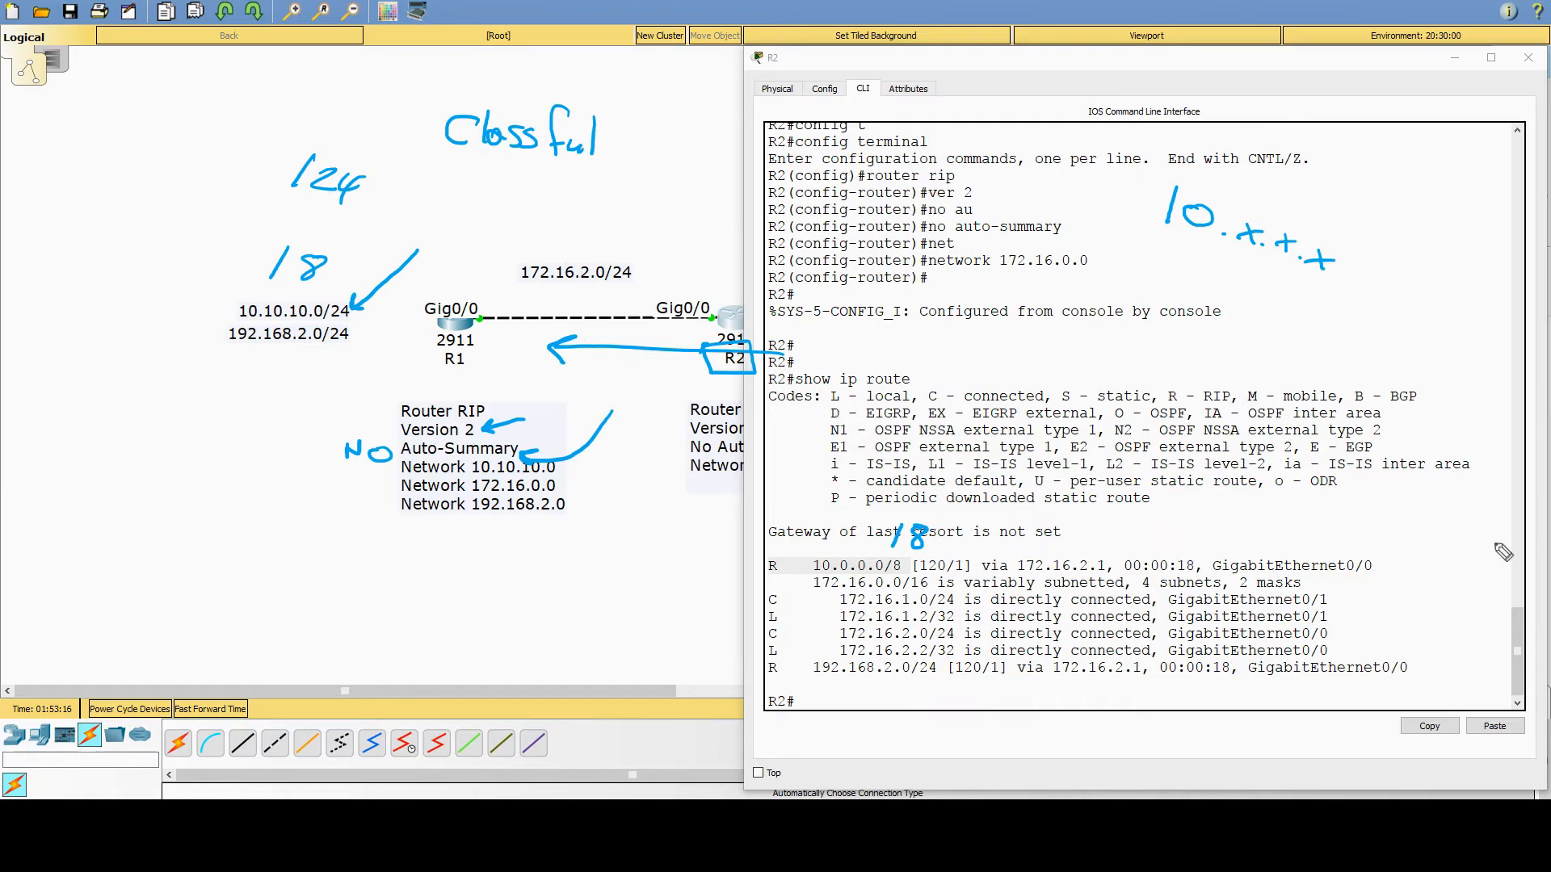
key(Escape)
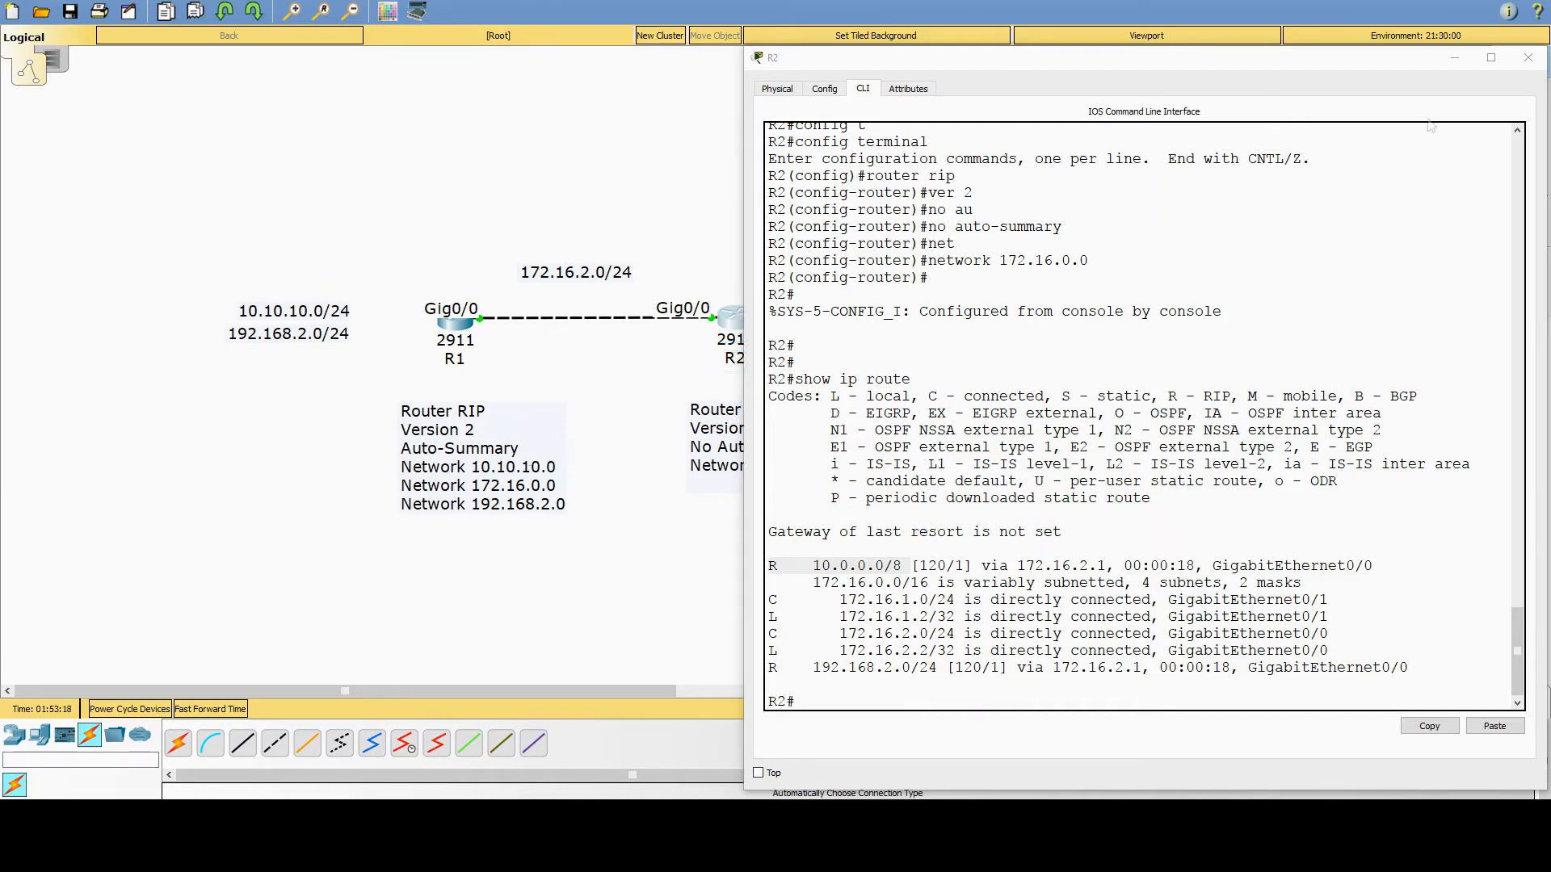
- Move R2's window clear of the three-router topology to view it, and return to R2's command line
drag(1244, 69, 1017, 549)
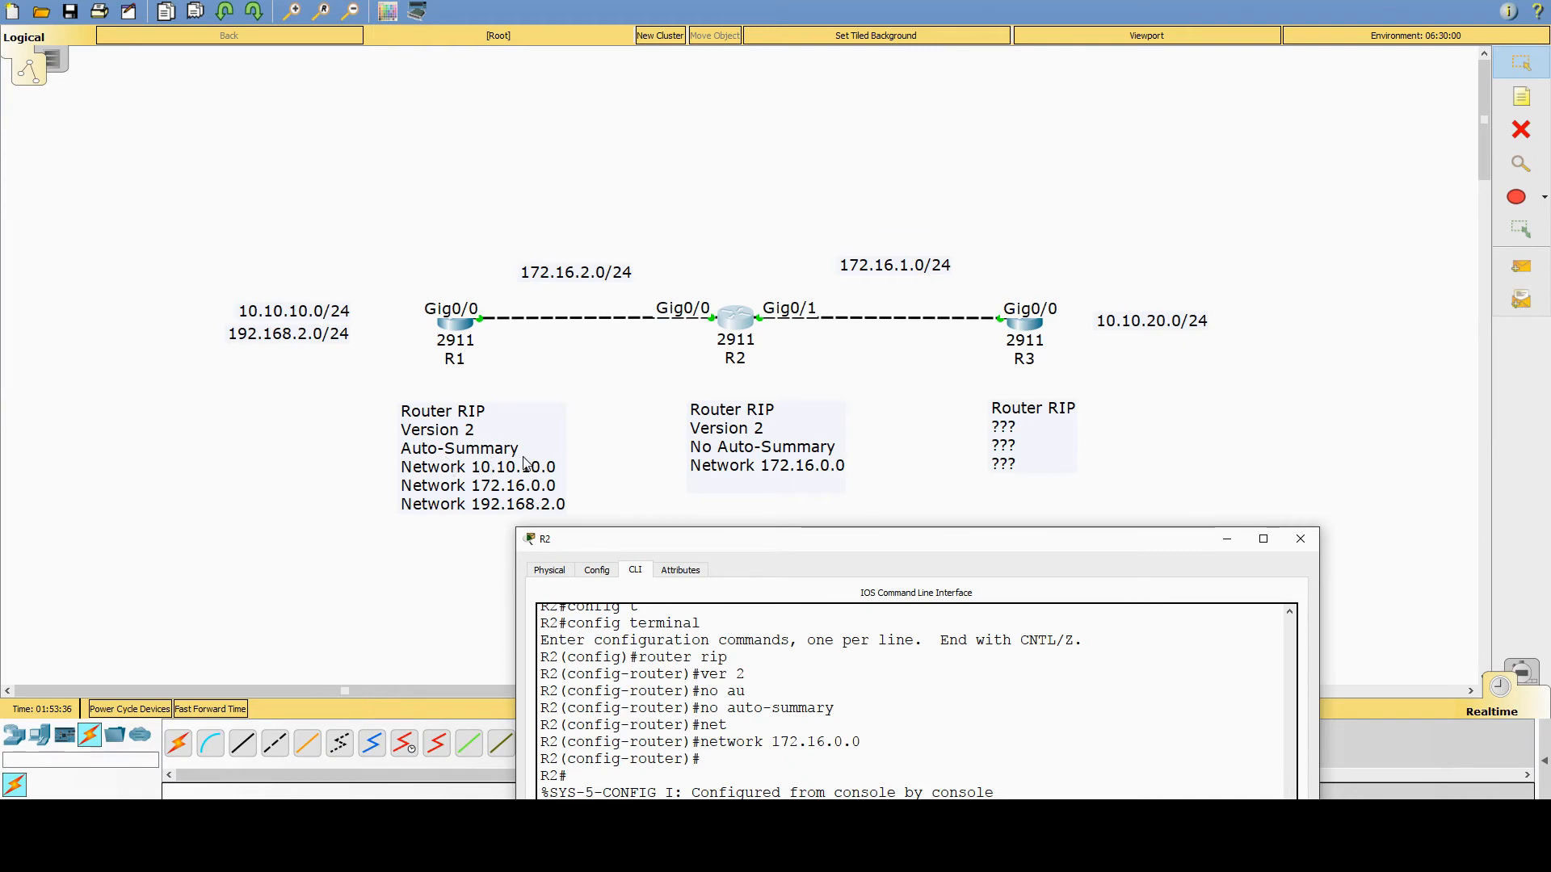
drag(682, 539, 972, 51)
click(1168, 314)
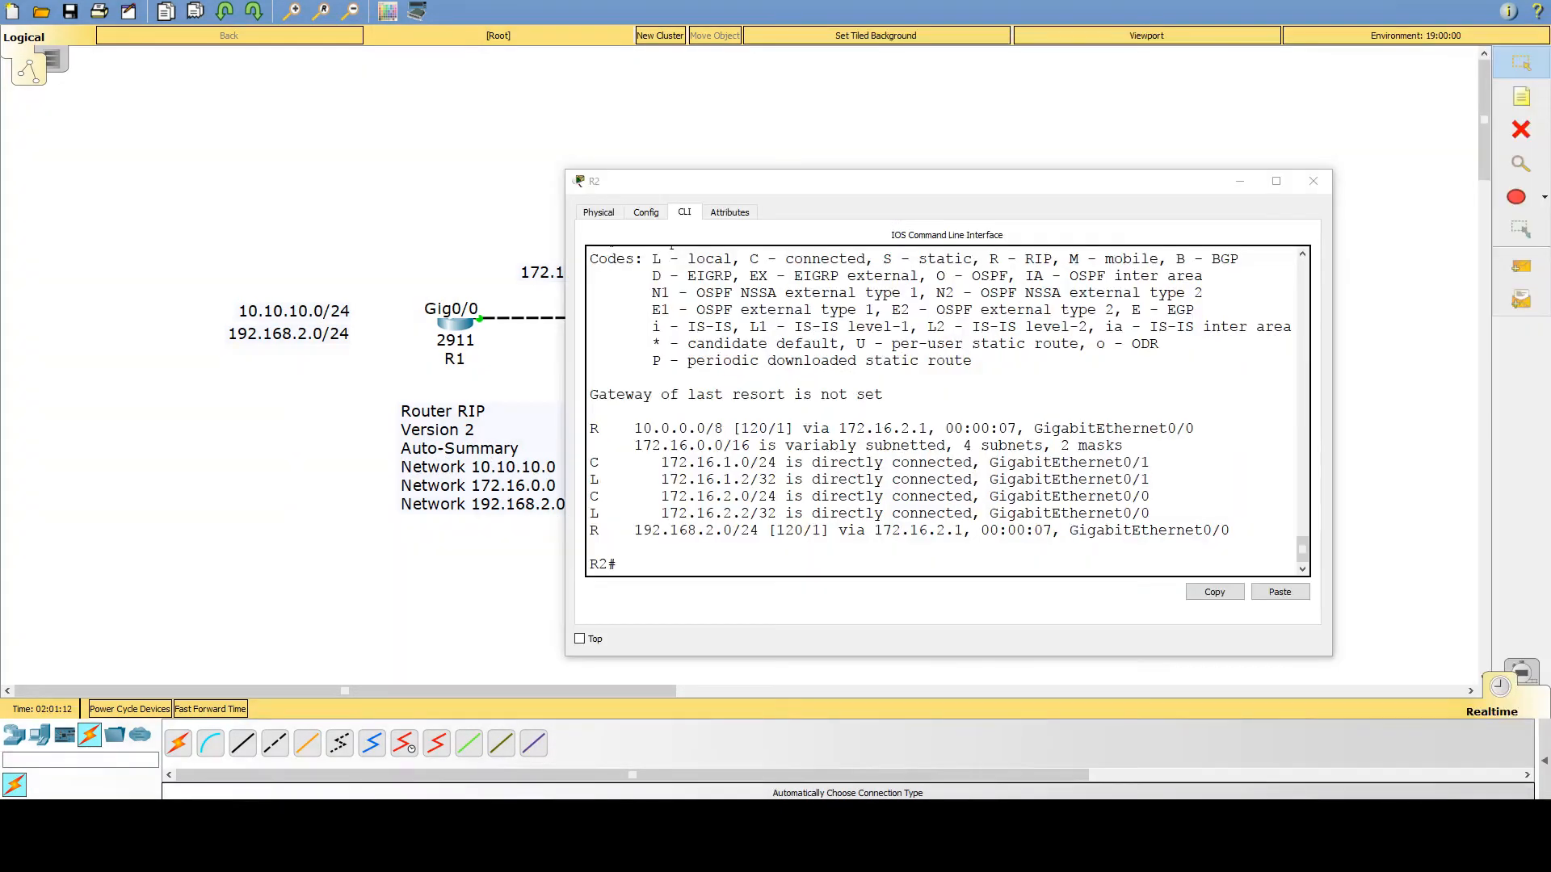
click(1166, 466)
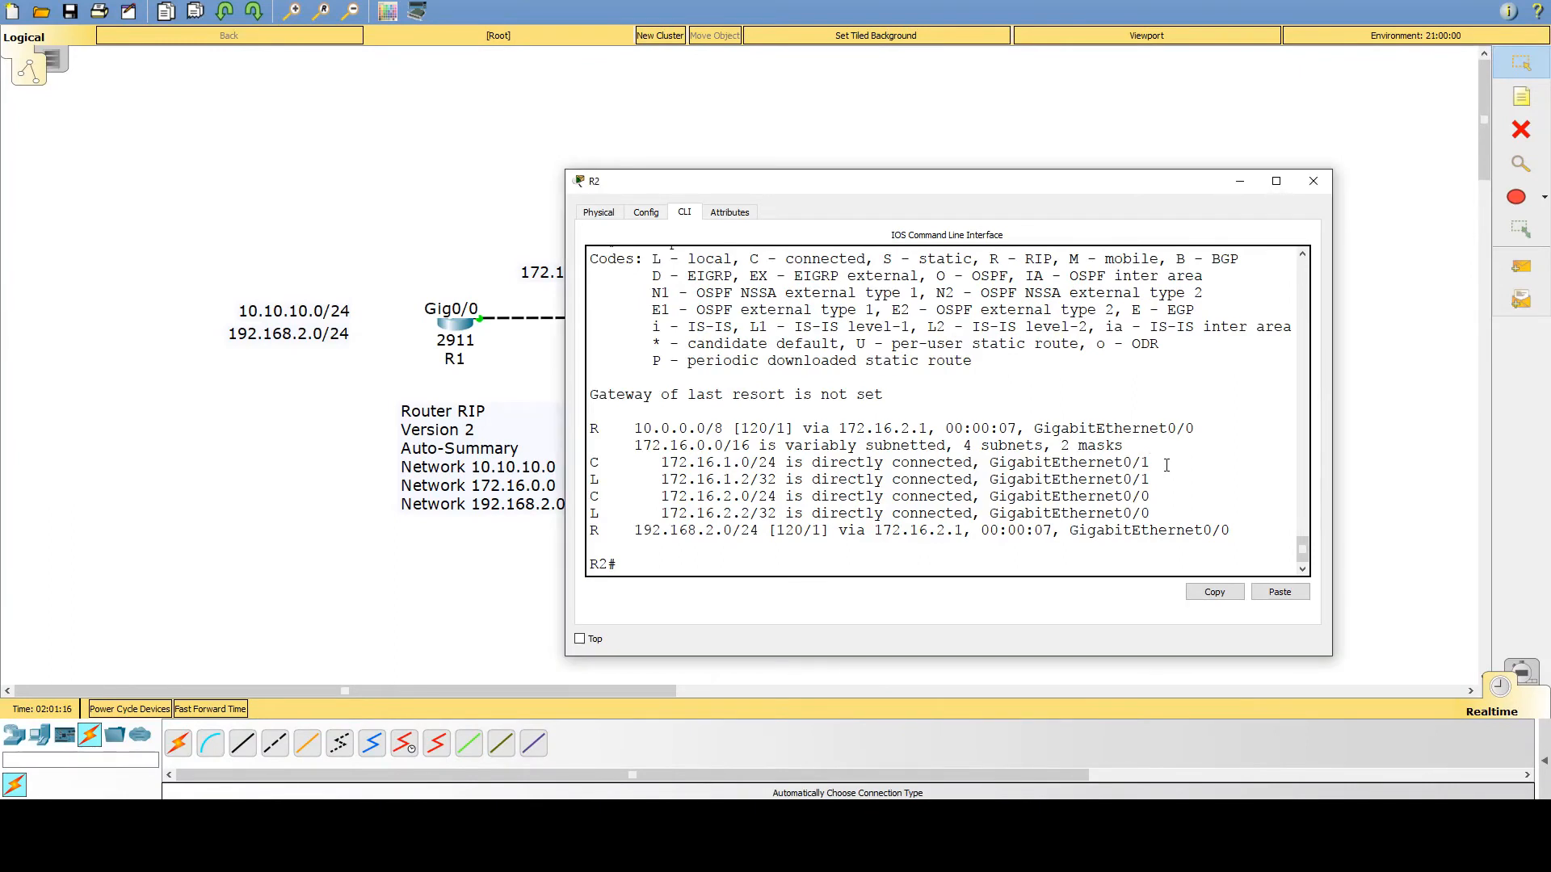
- Display R2's routing protocol details with show ip protocols
key(Return)
text(show )
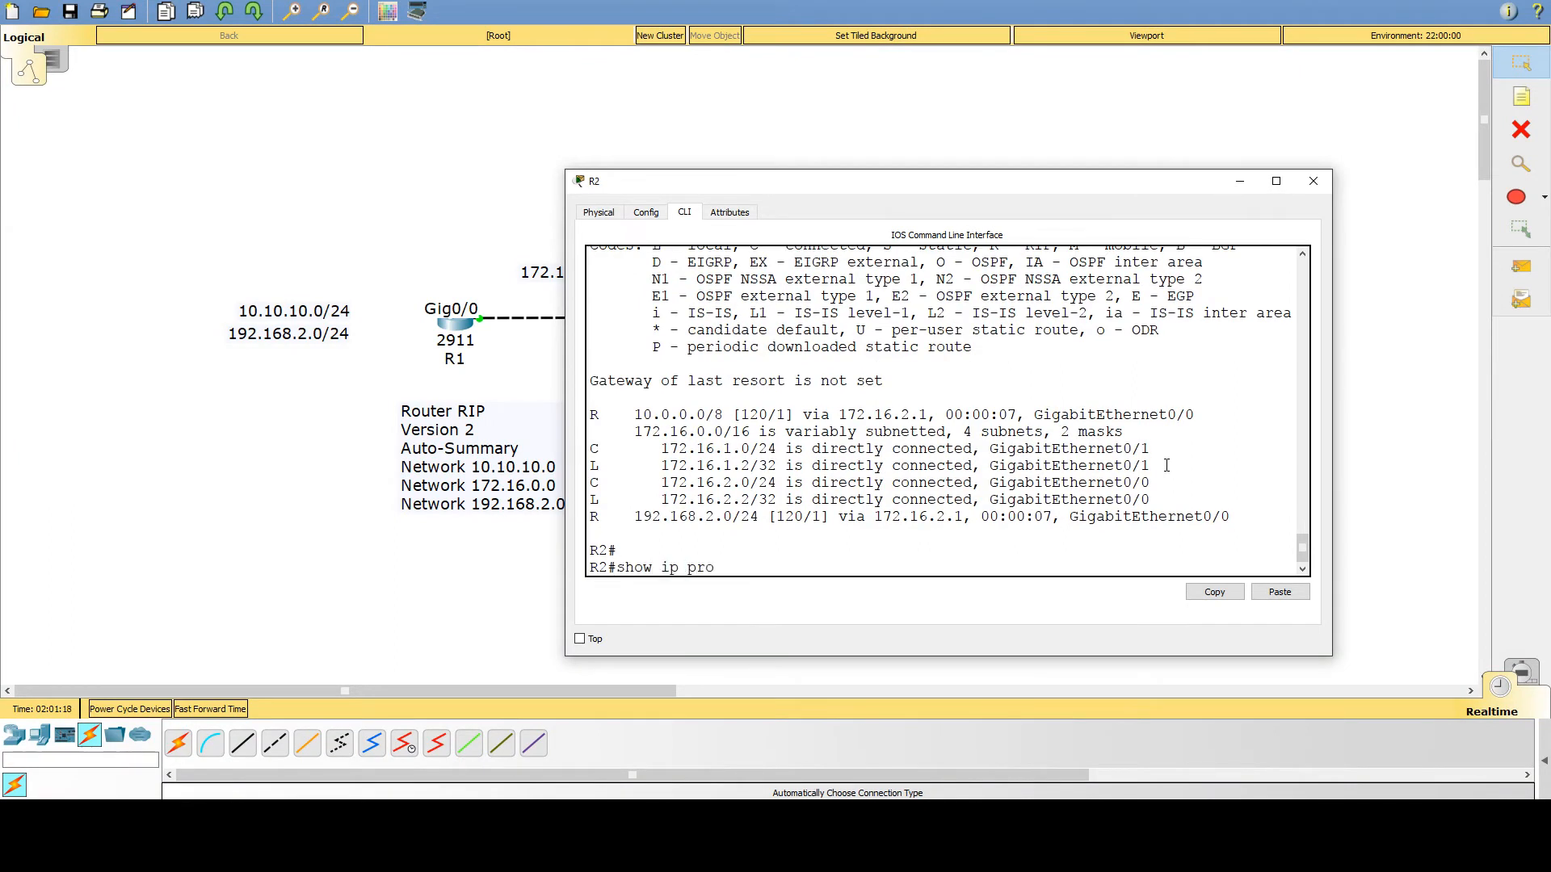
text(ip pro)
key(Return)
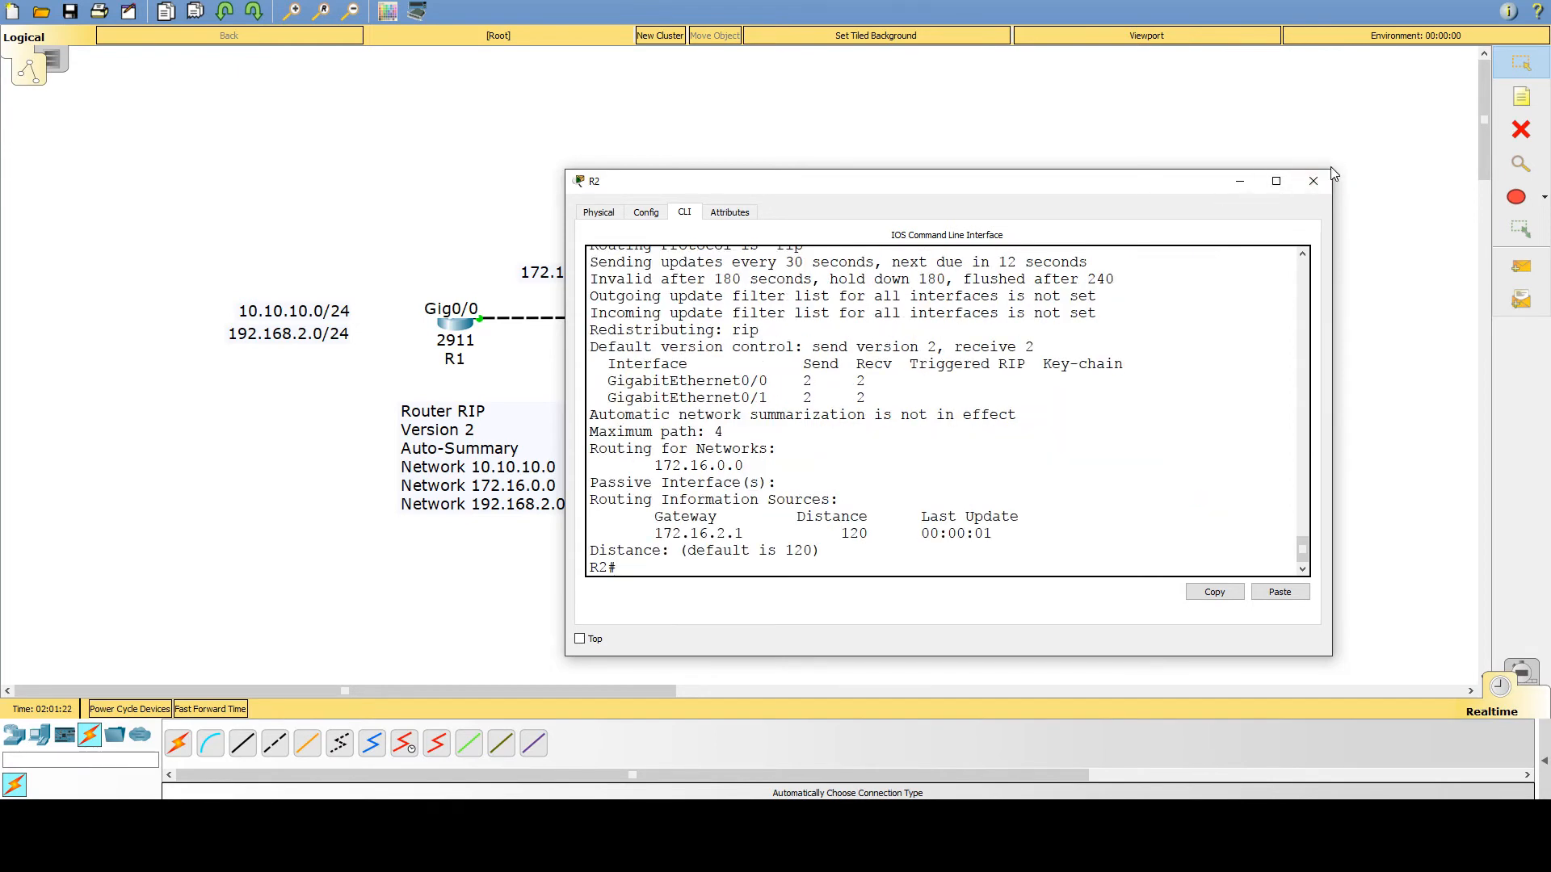
- Enlarge R2's window, bracket the show ip protocols output, circle R1, and box the Routing Information Sources section
drag(1331, 168, 1377, 84)
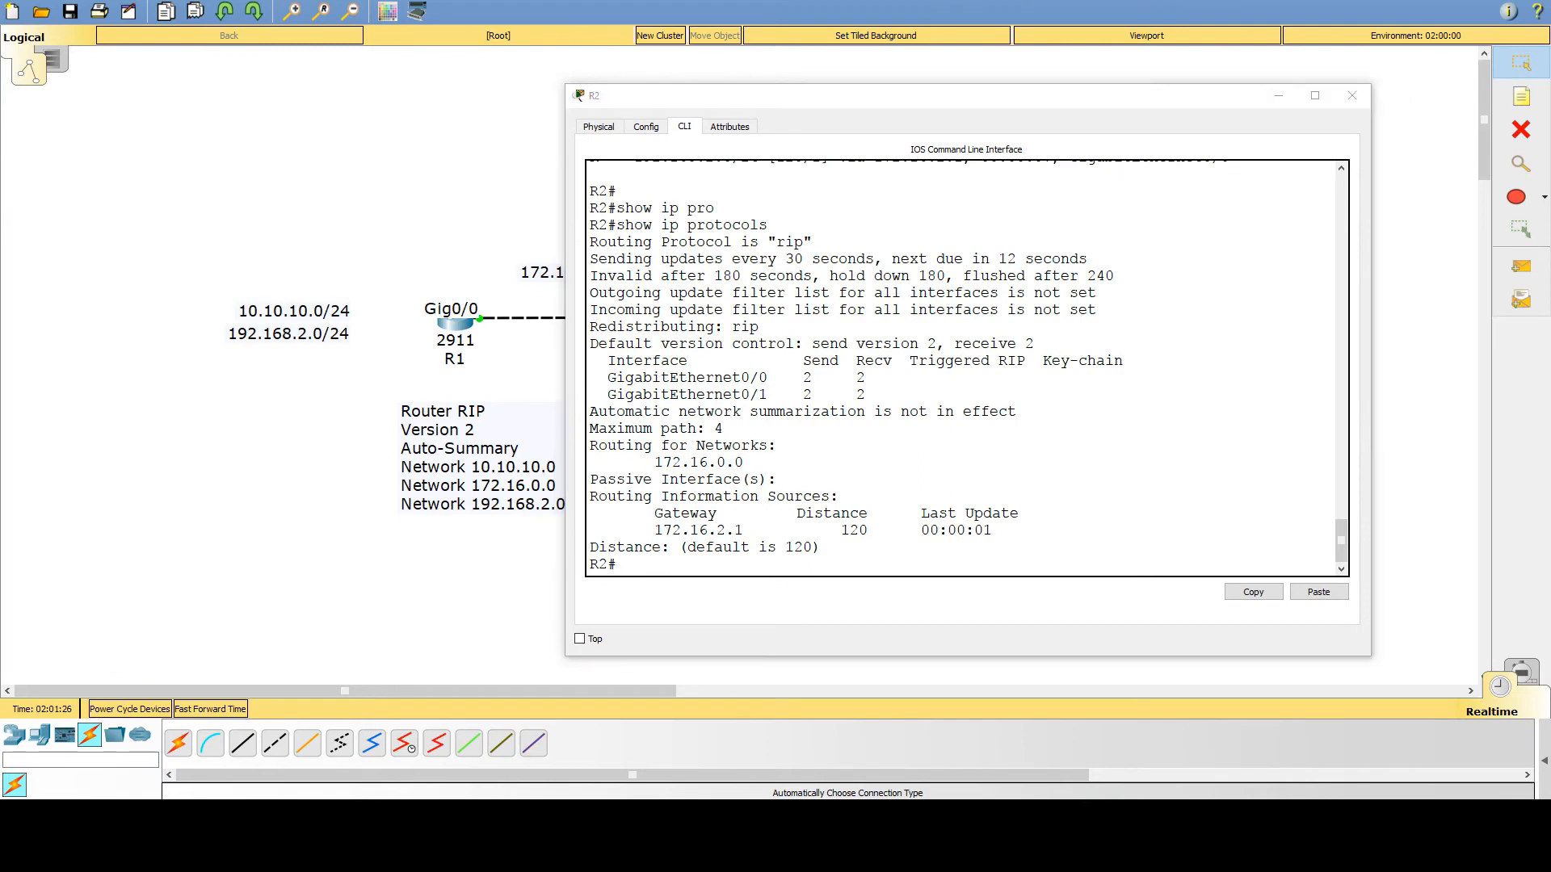
mouse_move(1050, 222)
mouse_down()
mouse_move(1087, 229)
mouse_move(1125, 338)
mouse_move(1113, 488)
mouse_move(1030, 480)
mouse_up()
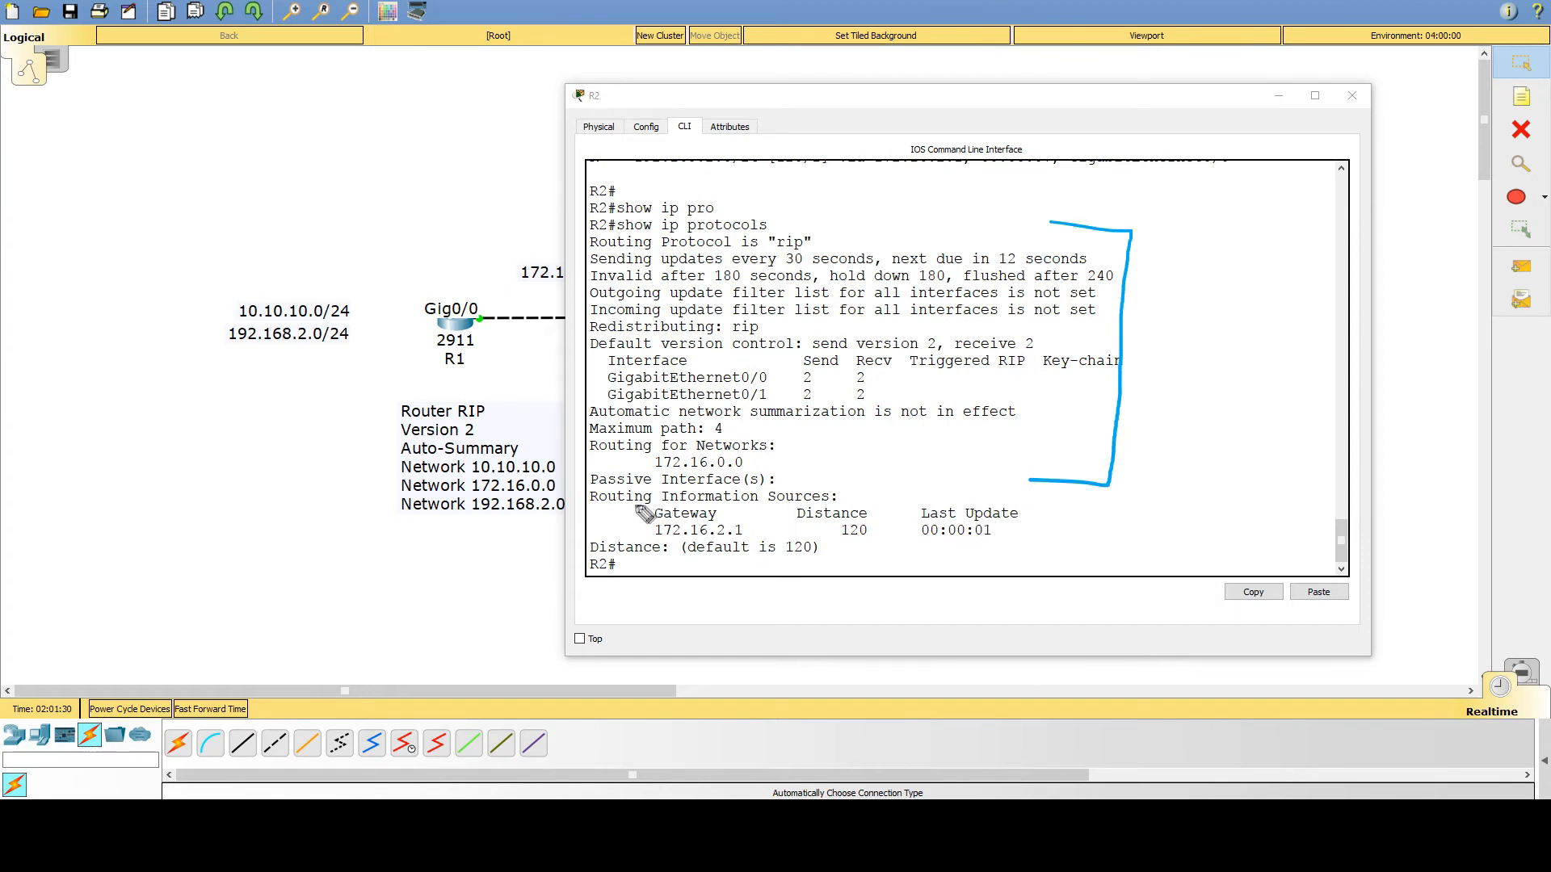
mouse_move(475, 374)
mouse_down()
mouse_move(442, 365)
mouse_move(441, 386)
mouse_move(473, 378)
mouse_up()
mouse_move(579, 490)
mouse_down()
mouse_move(816, 489)
mouse_move(1026, 517)
mouse_move(973, 556)
mouse_move(586, 559)
mouse_move(580, 495)
mouse_up()
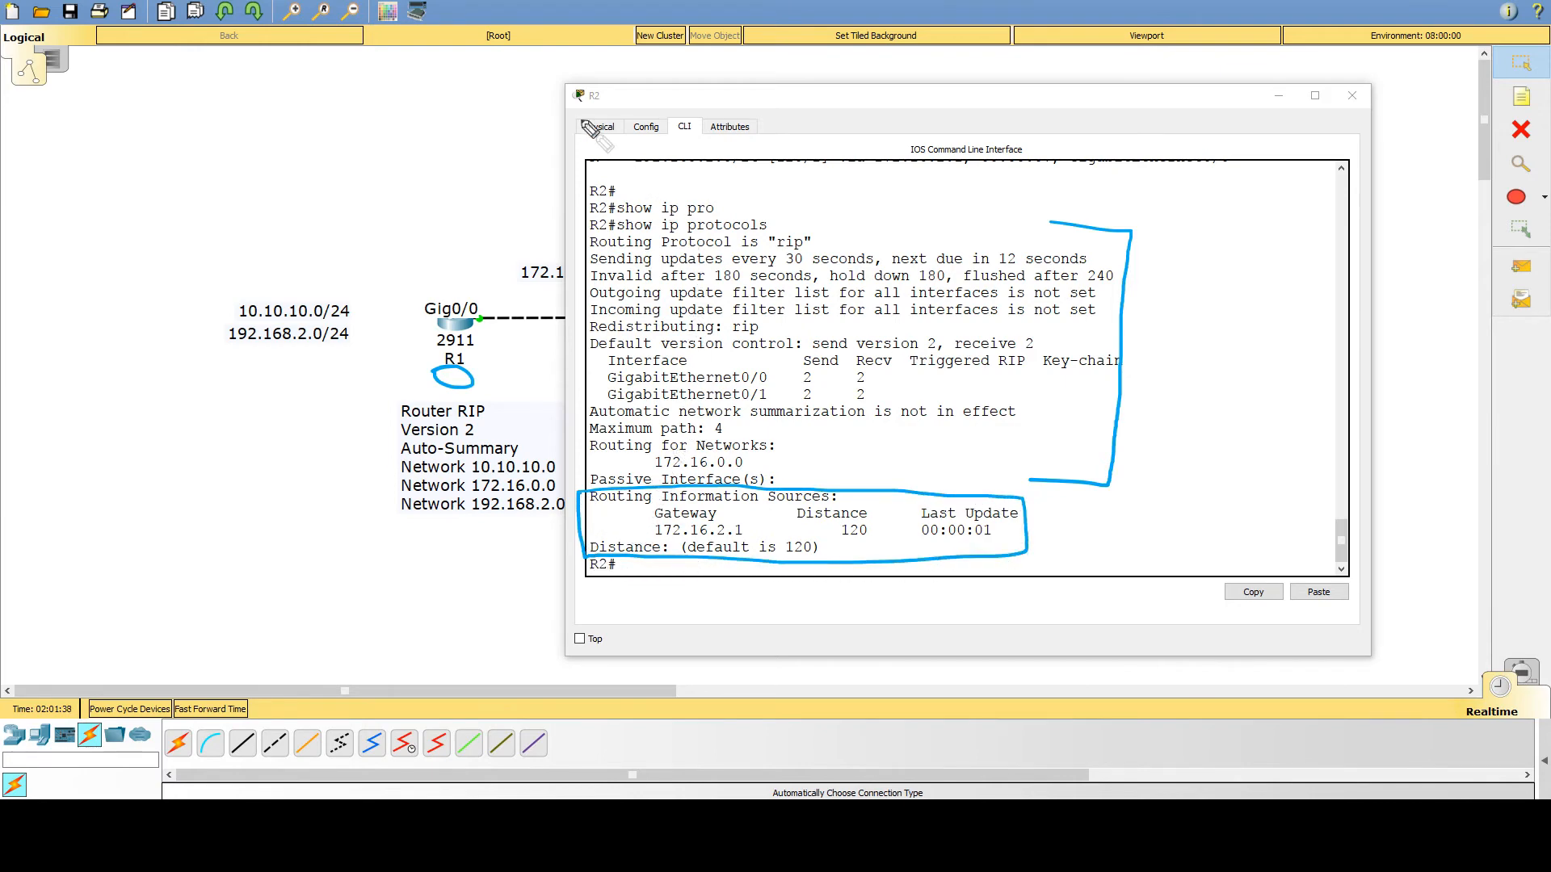
- Mark R2's title, the 172.16.2.1 gateway and R1's Gig0/0 link, clear the ink, and mark R2's protocol details again
drag(575, 106, 610, 106)
drag(756, 531, 792, 517)
drag(476, 318, 485, 321)
key(Escape)
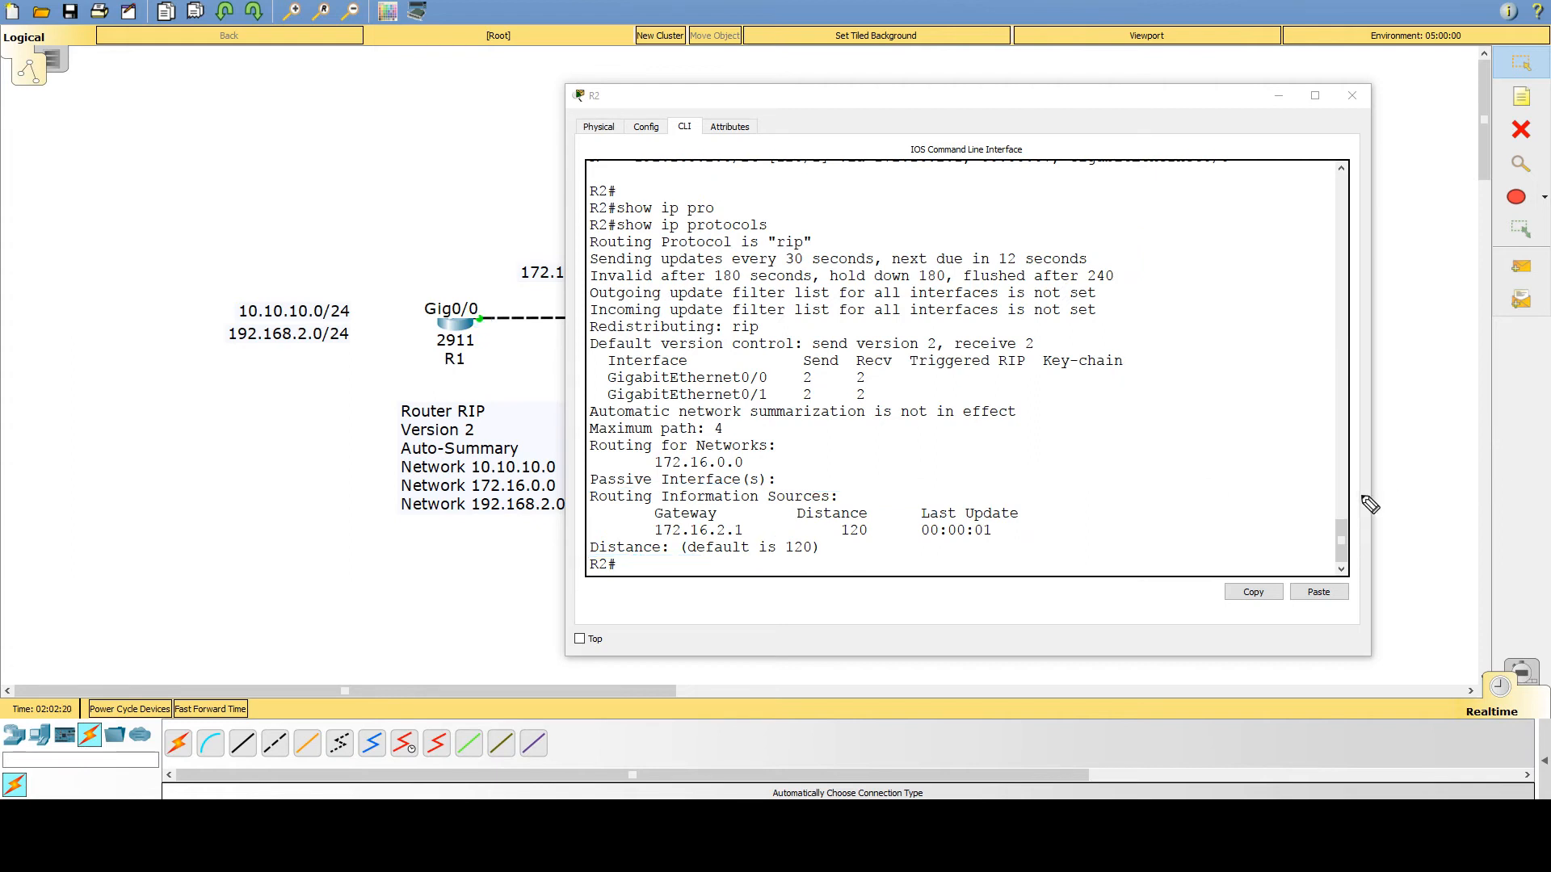
drag(768, 430, 775, 468)
drag(993, 499, 1003, 550)
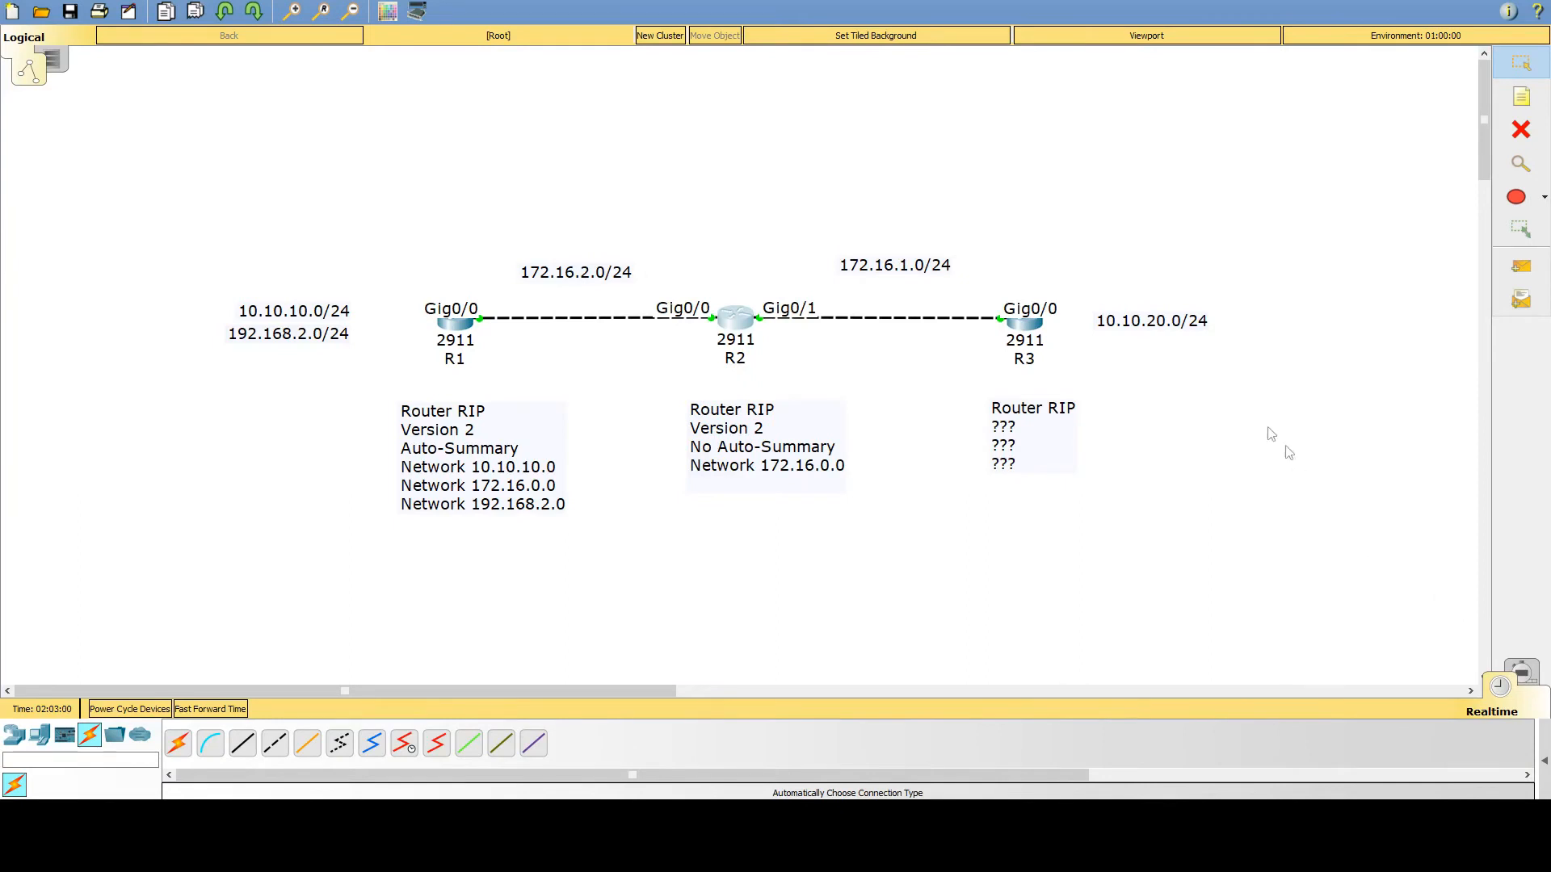
- Open R3's command line, reposition and enlarge its window, and enter privileged EXEC mode with enable
click(1042, 333)
drag(693, 191, 1220, 11)
drag(1099, 485, 916, 743)
key(Return)
text(en)
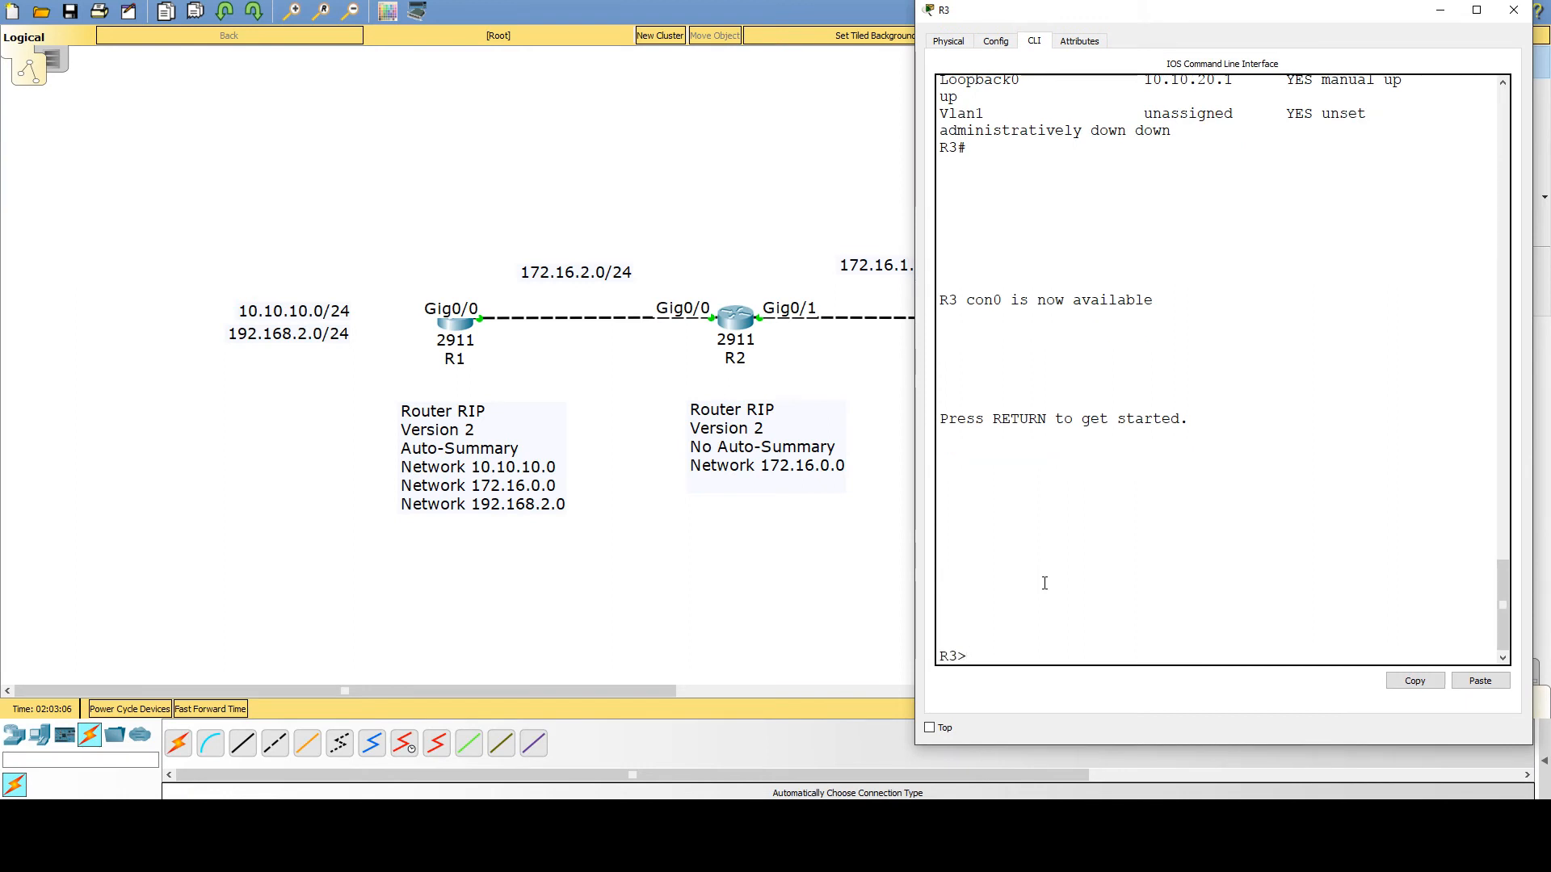
key(Tab)
key(Return)
- List R3's interfaces and IP addresses with show ip int br and widen the window to fit the output
key(Return)
text(show ip int br)
key(Return)
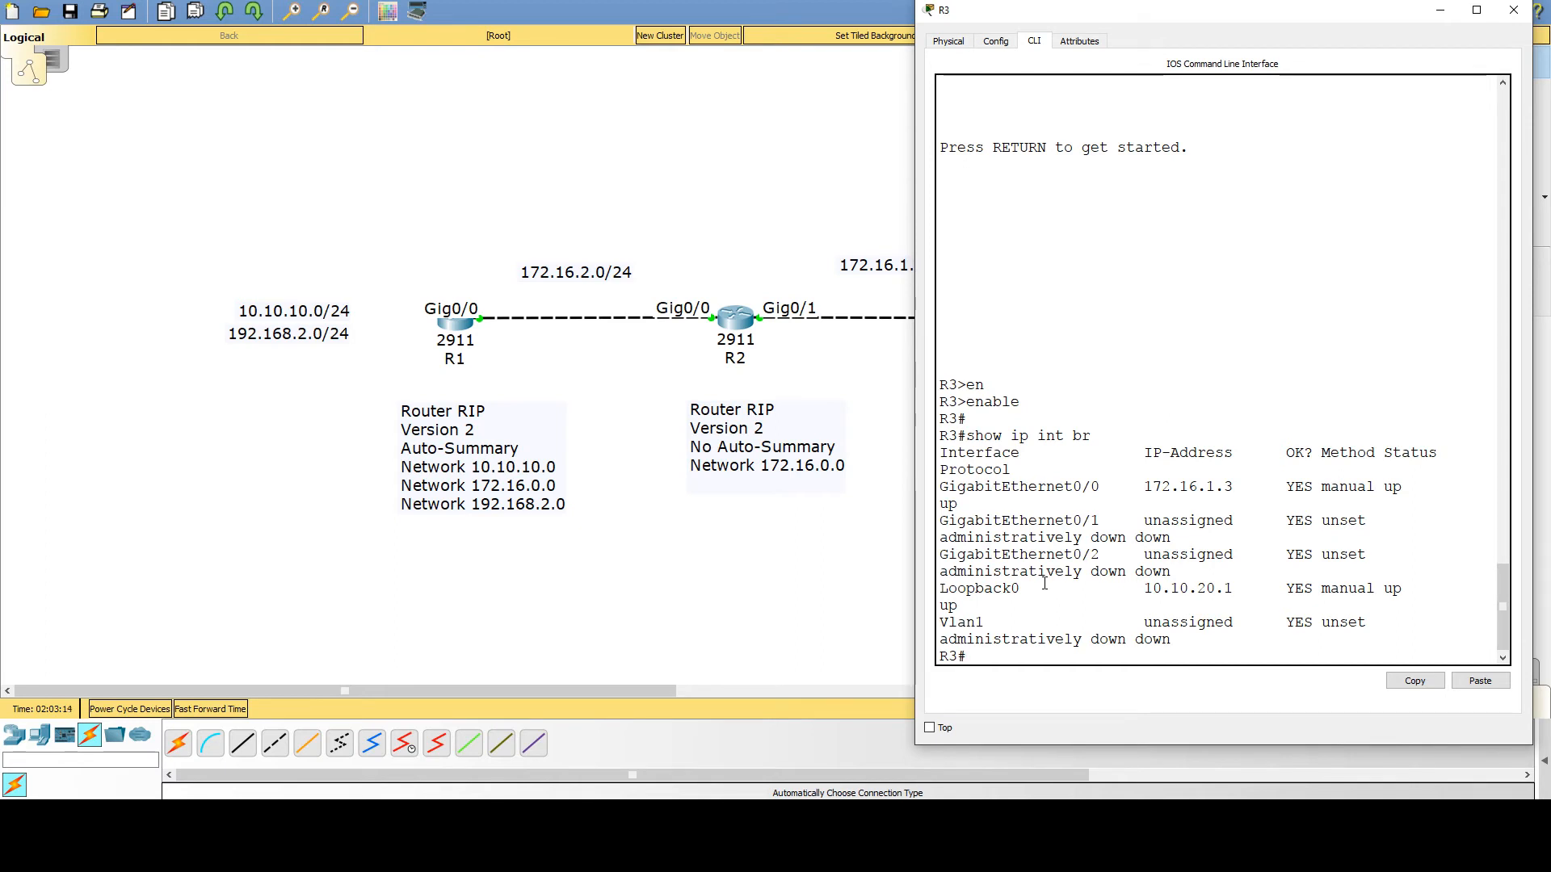
drag(915, 317, 724, 307)
mouse_move(995, 6)
mouse_down()
mouse_move(997, 85)
mouse_move(1009, 24)
mouse_up()
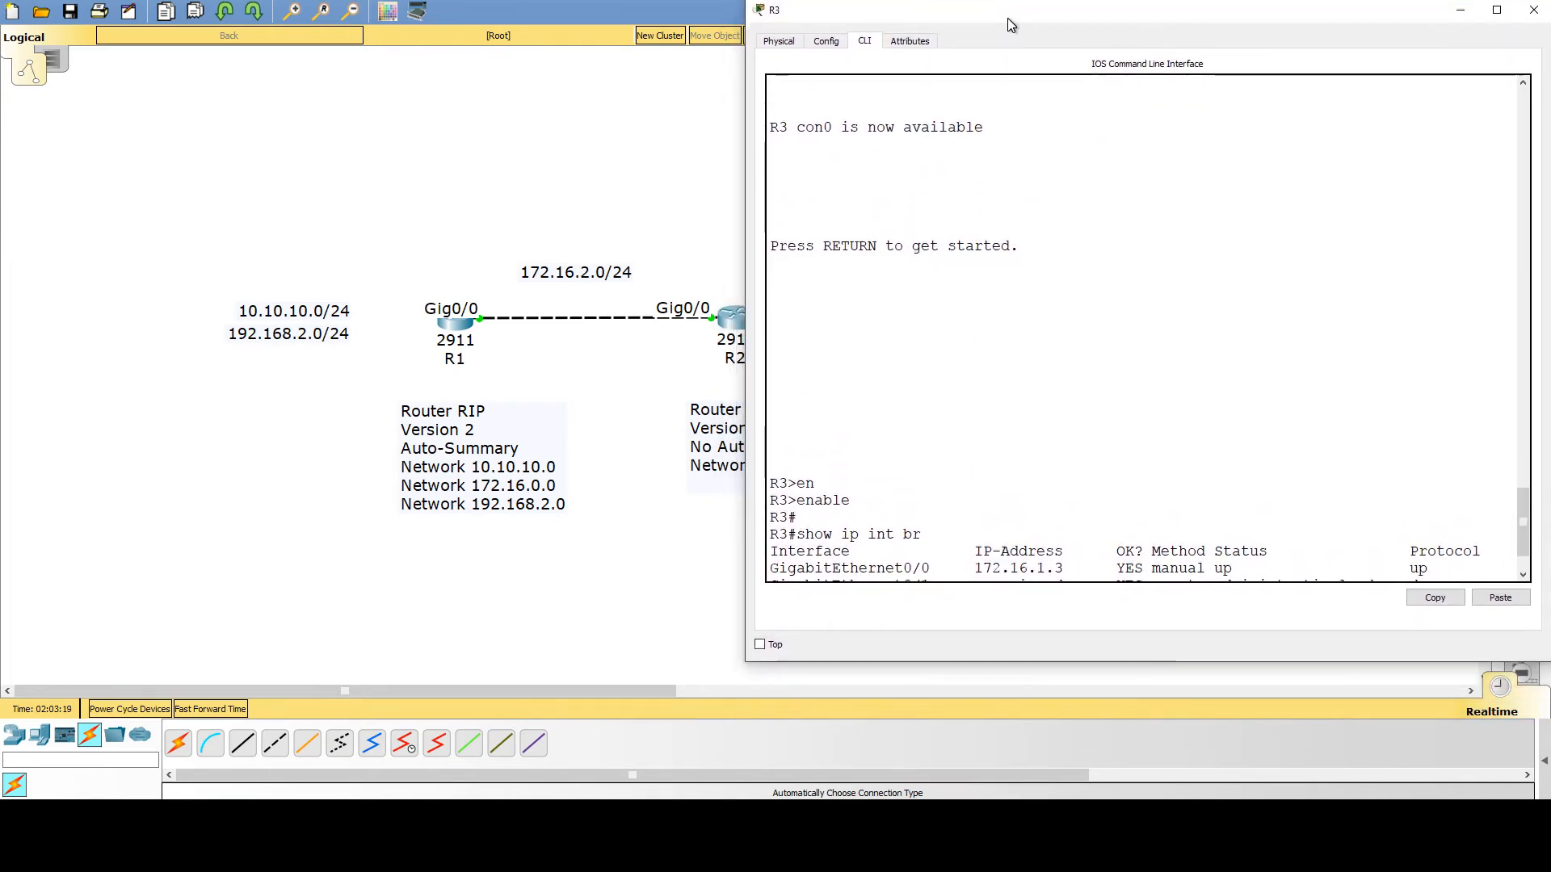
click(1067, 296)
scroll(1074, 323, down, 2)
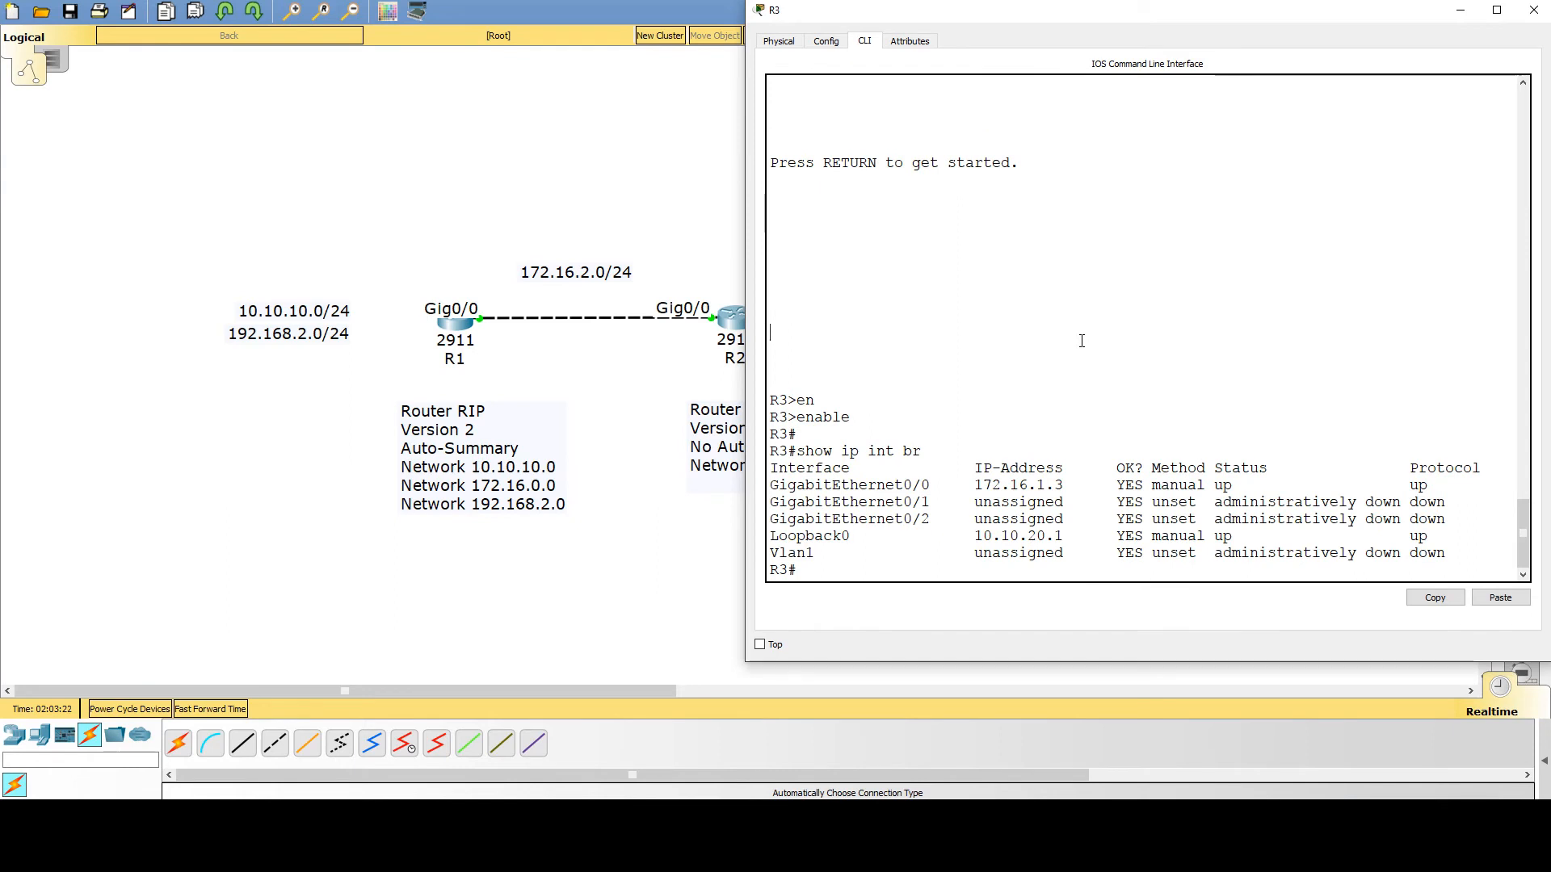
key(Return)
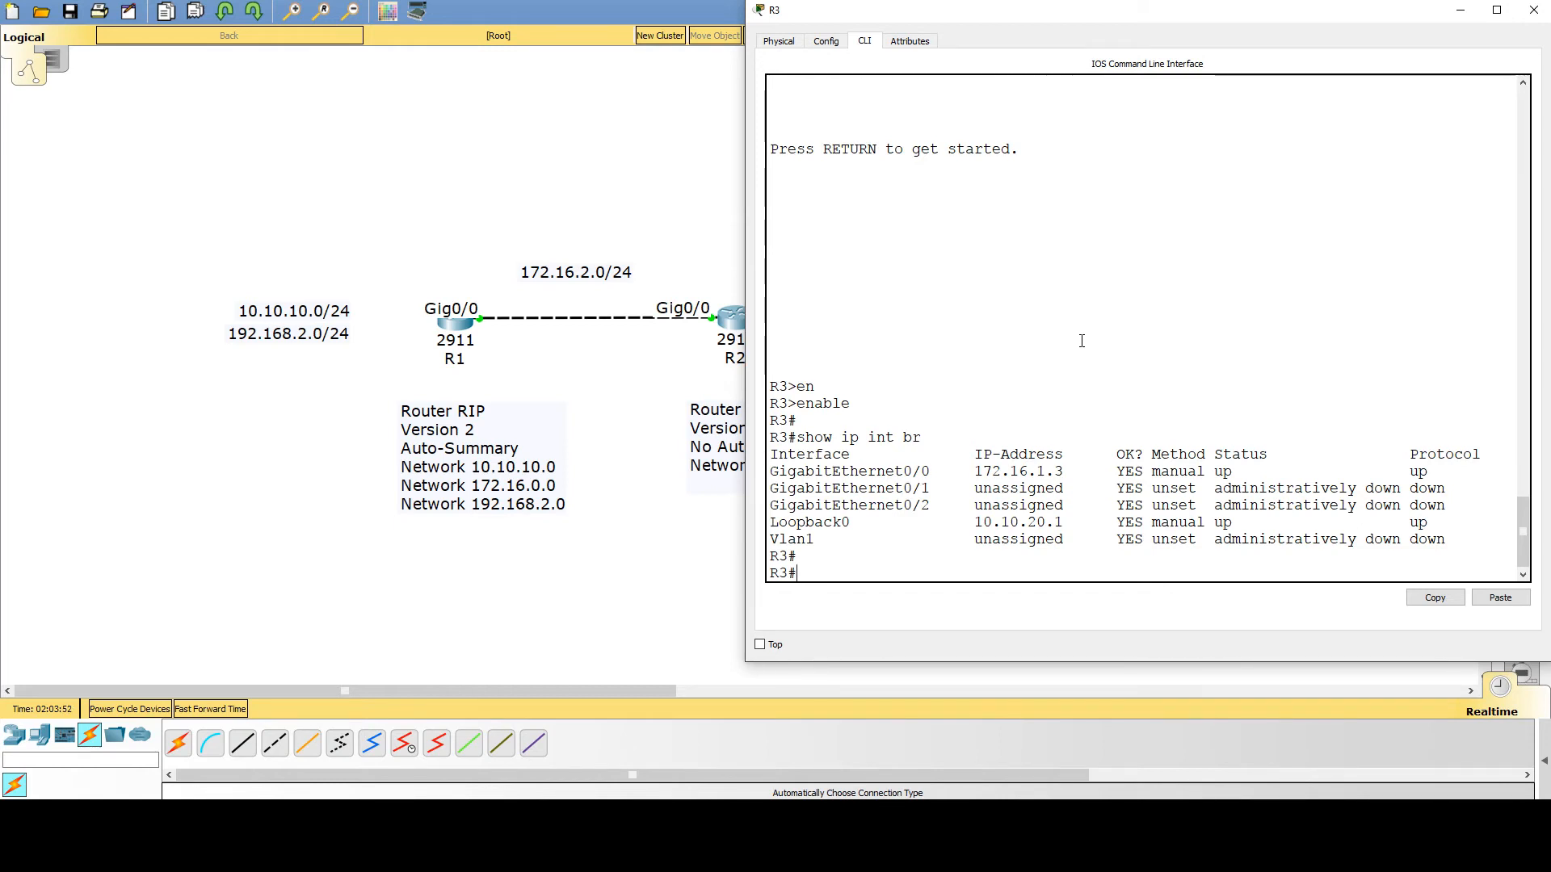
key(Return)
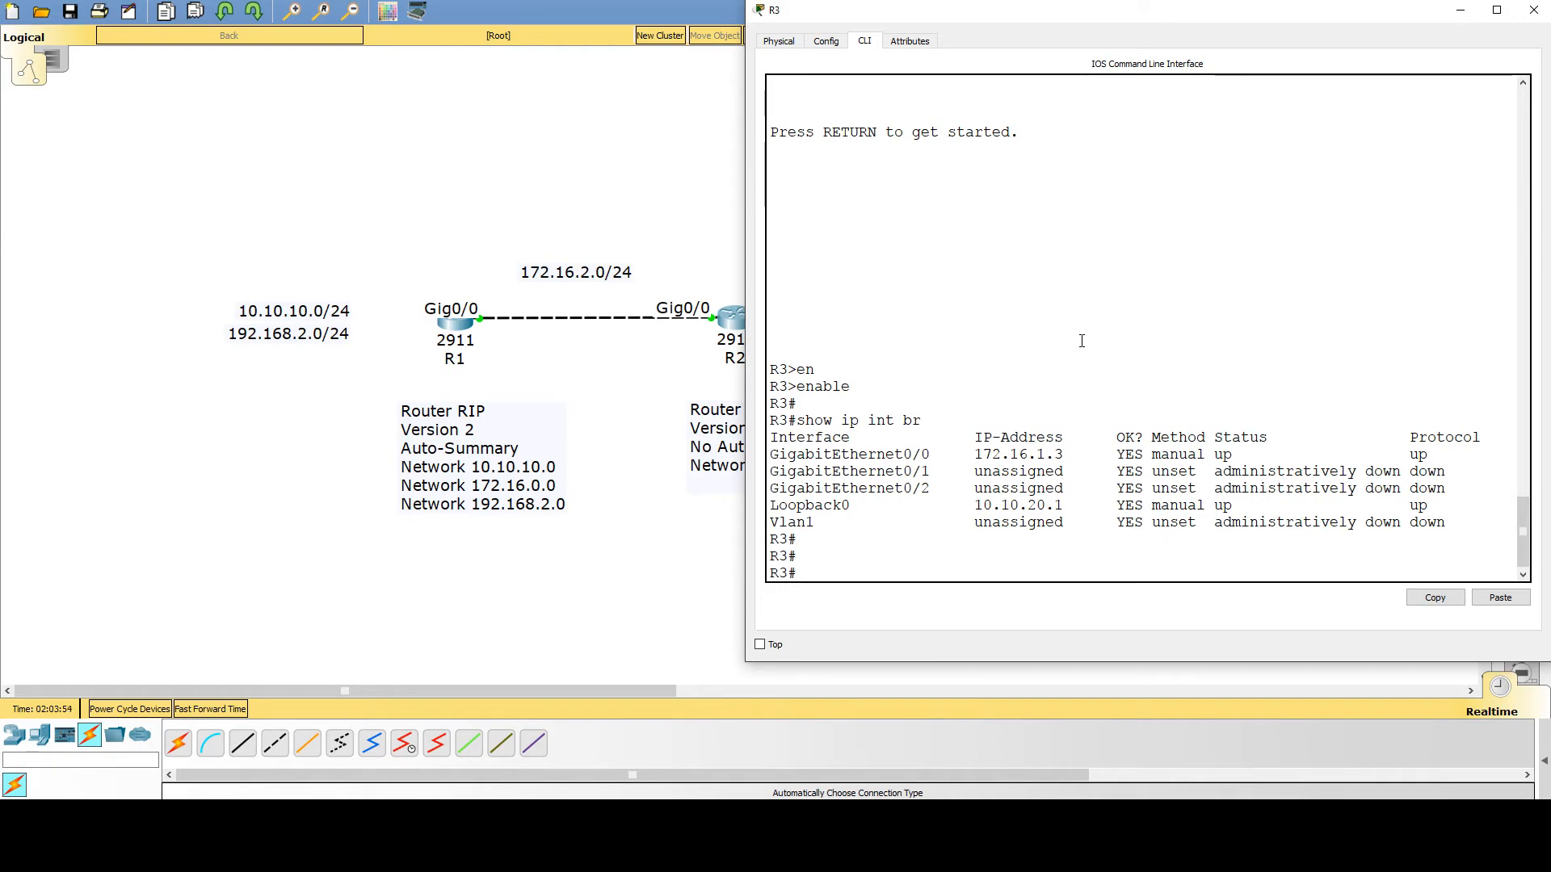
- Move and narrow R3's window to expose R3's networks, enter RIP router configuration, and set version 2
drag(1127, 8, 484, 12)
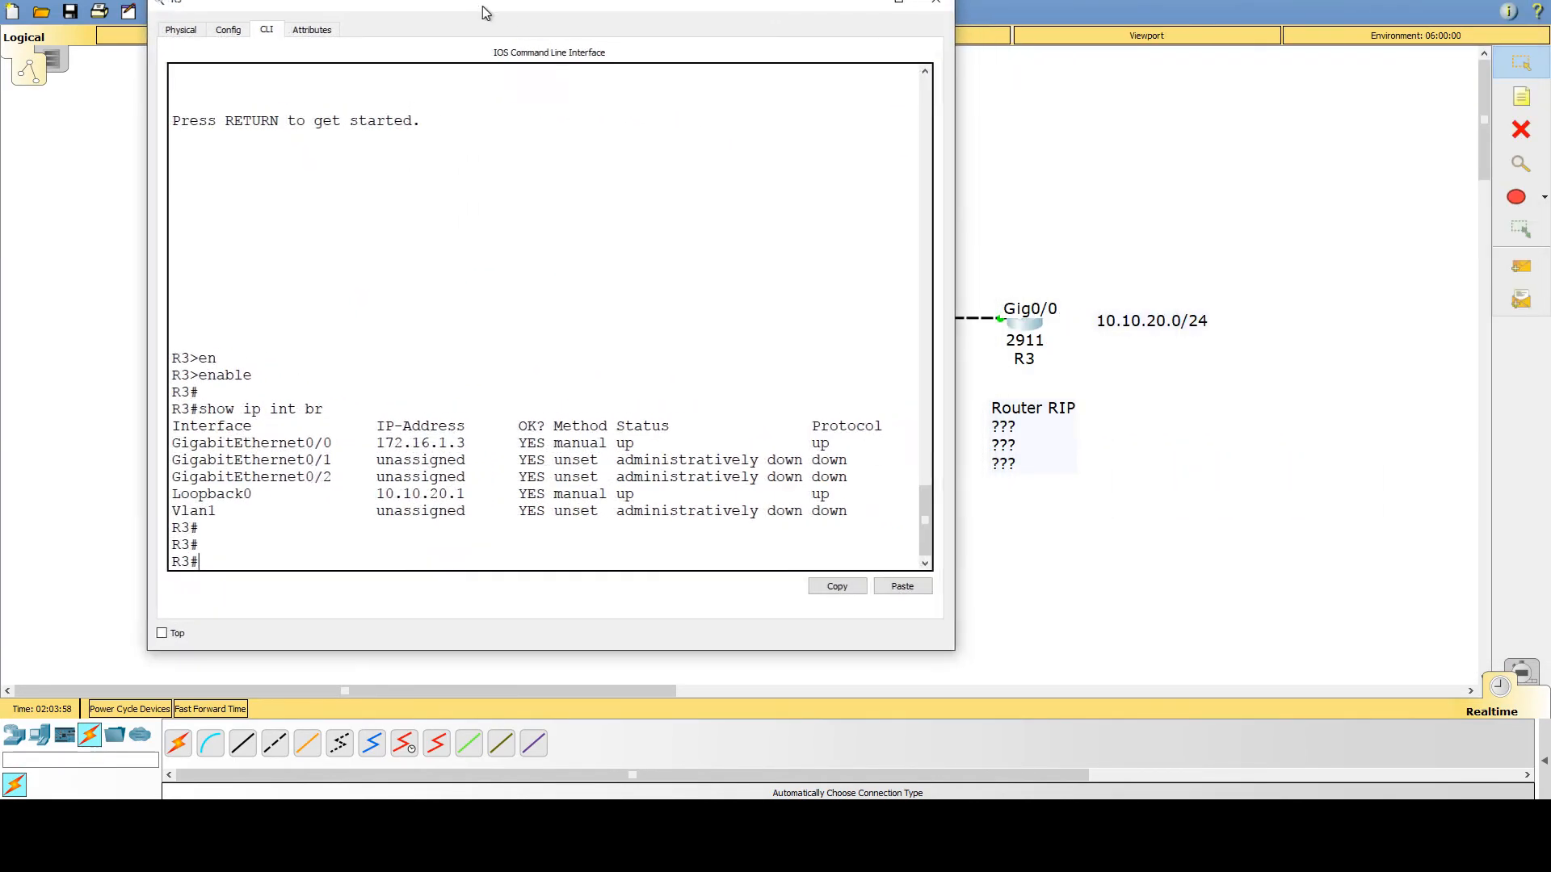
drag(955, 105, 842, 113)
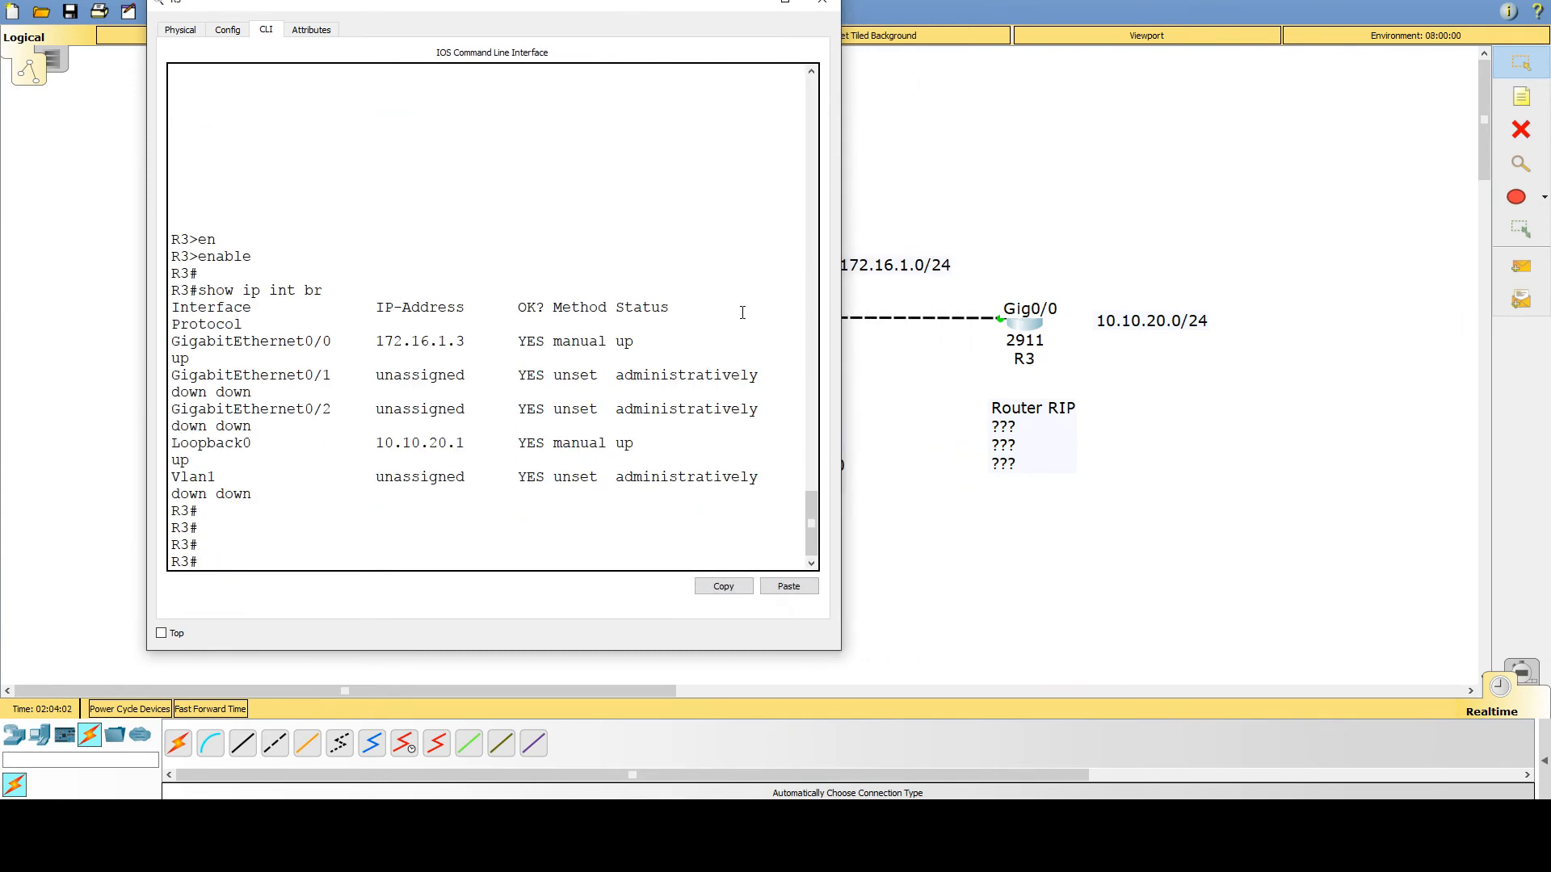
text(config t)
key(Return)
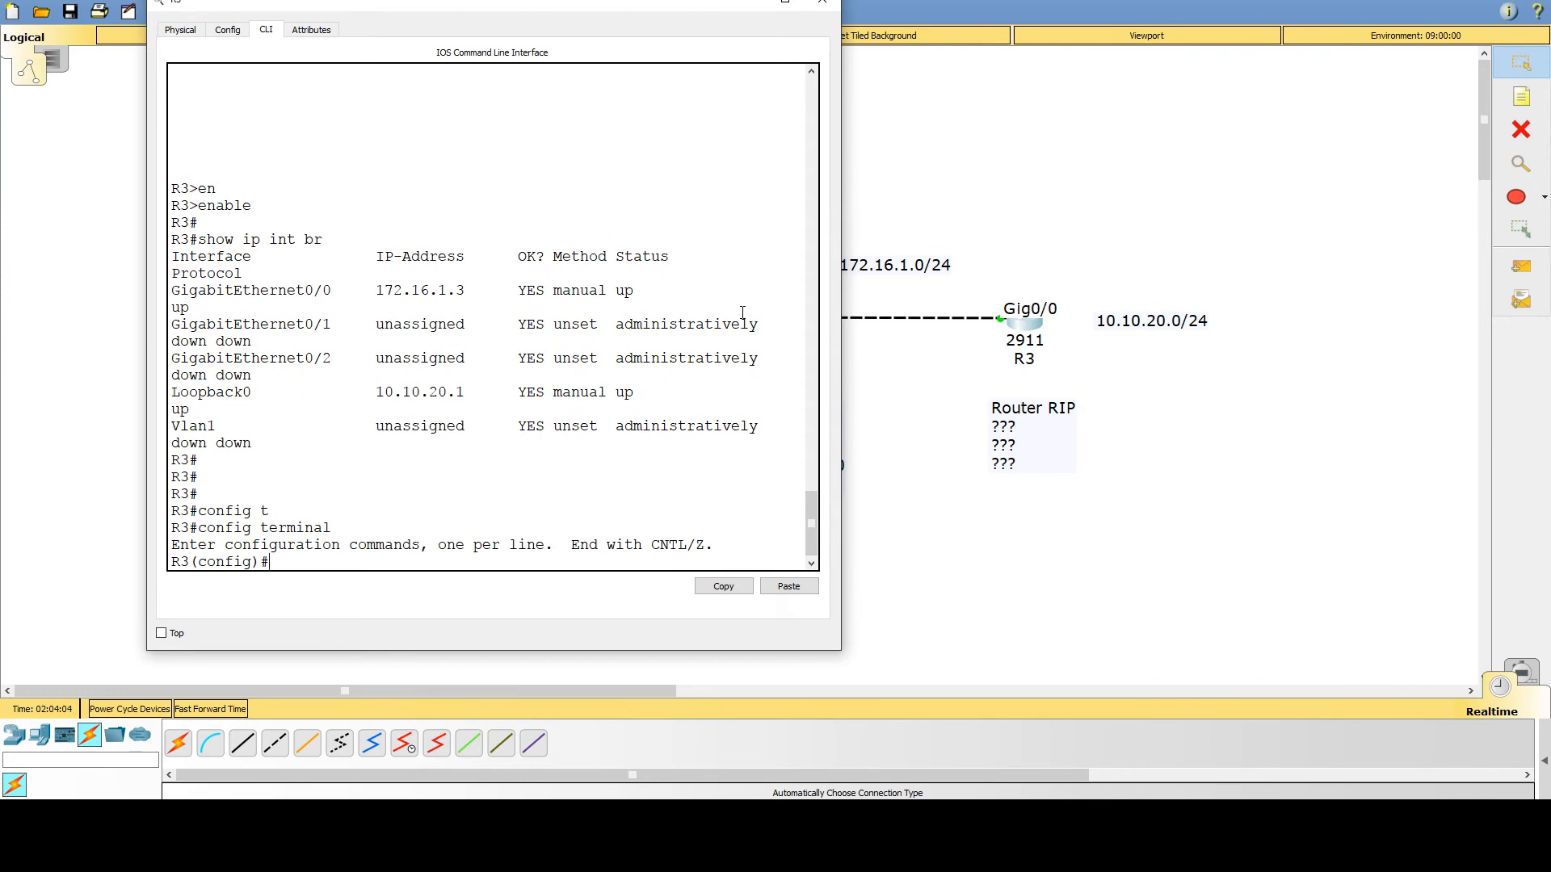
text(router rip)
key(Return)
text(ver 2)
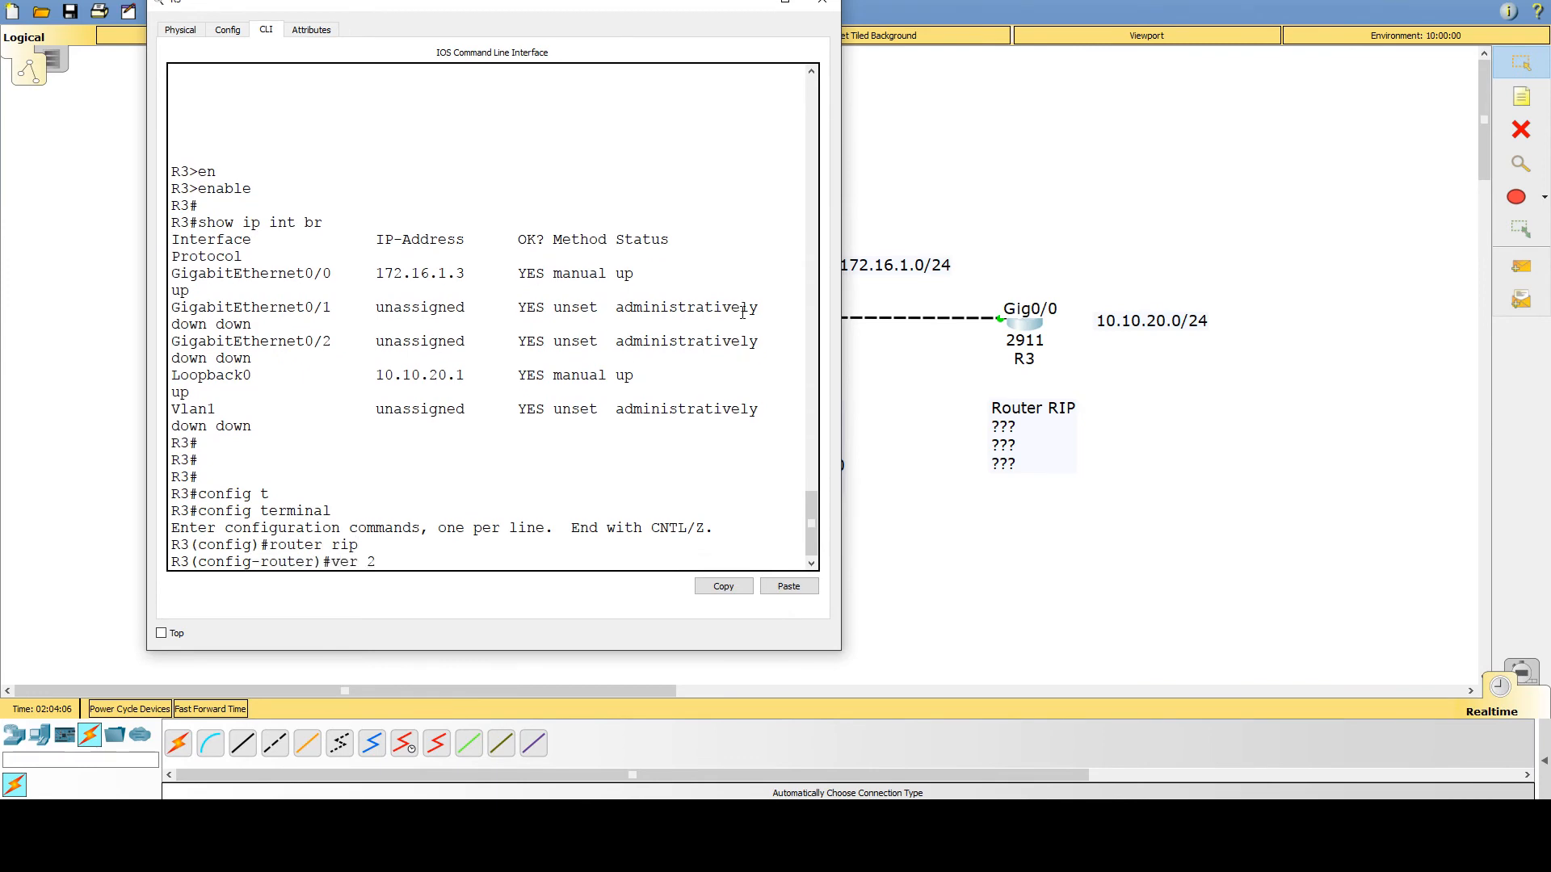
key(Return)
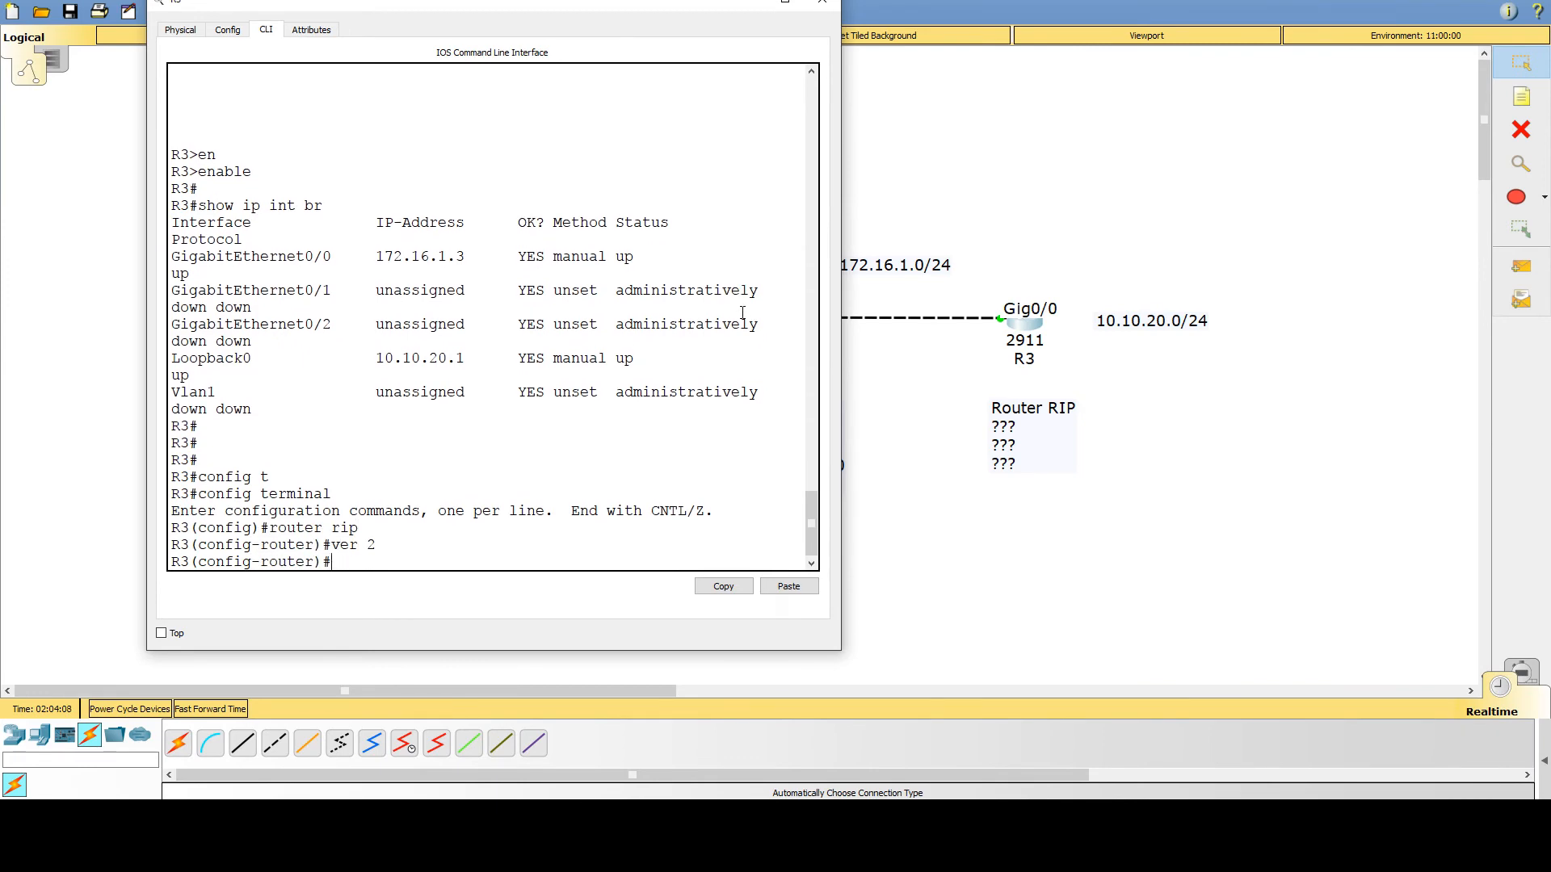
text(no au)
key(Tab)
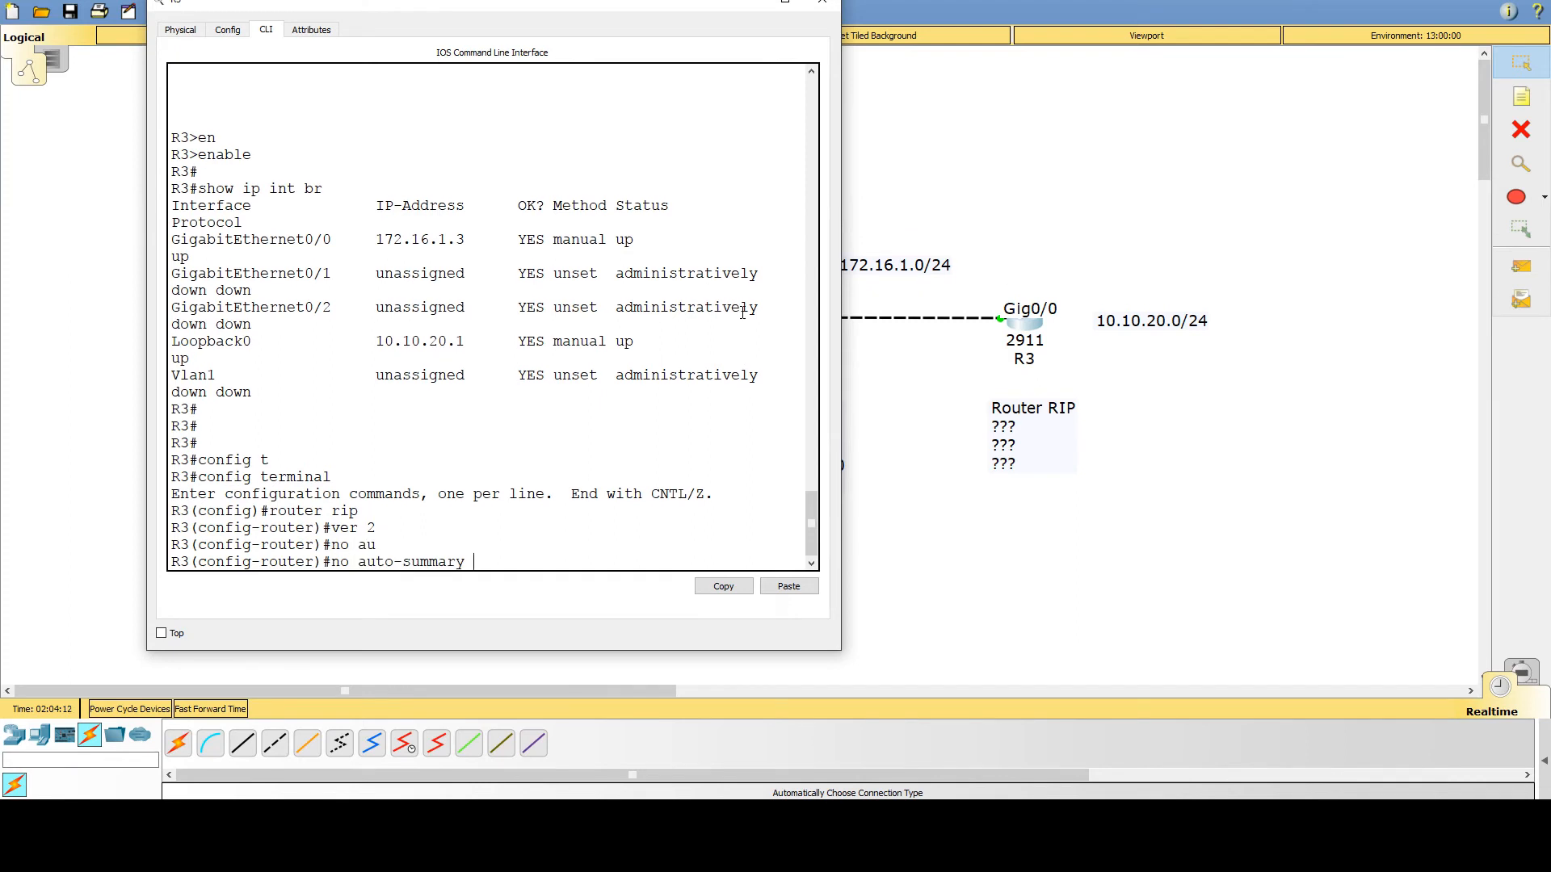
key(BackSpace)
key(BackSpace)
key(BackSpace)
key(BackSpace)
key(BackSpace)
key(BackSpace)
key(BackSpace)
key(BackSpace)
key(BackSpace)
key(BackSpace)
key(BackSpace)
- Enable automatic summarization in R3's RIP configuration with auto-summary
text(au)
key(Tab)
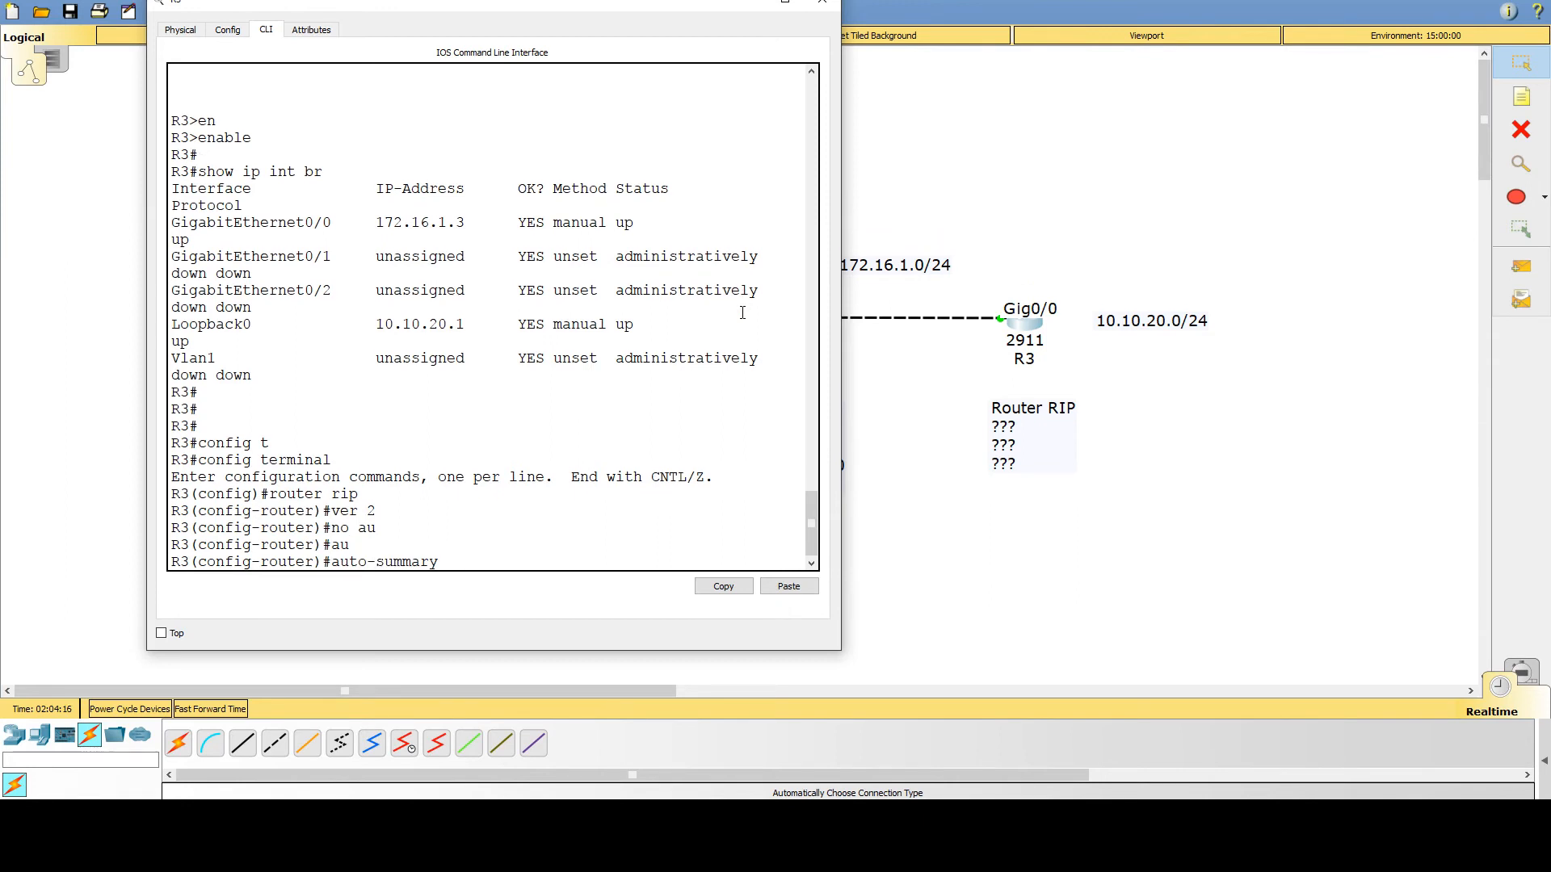
key(Return)
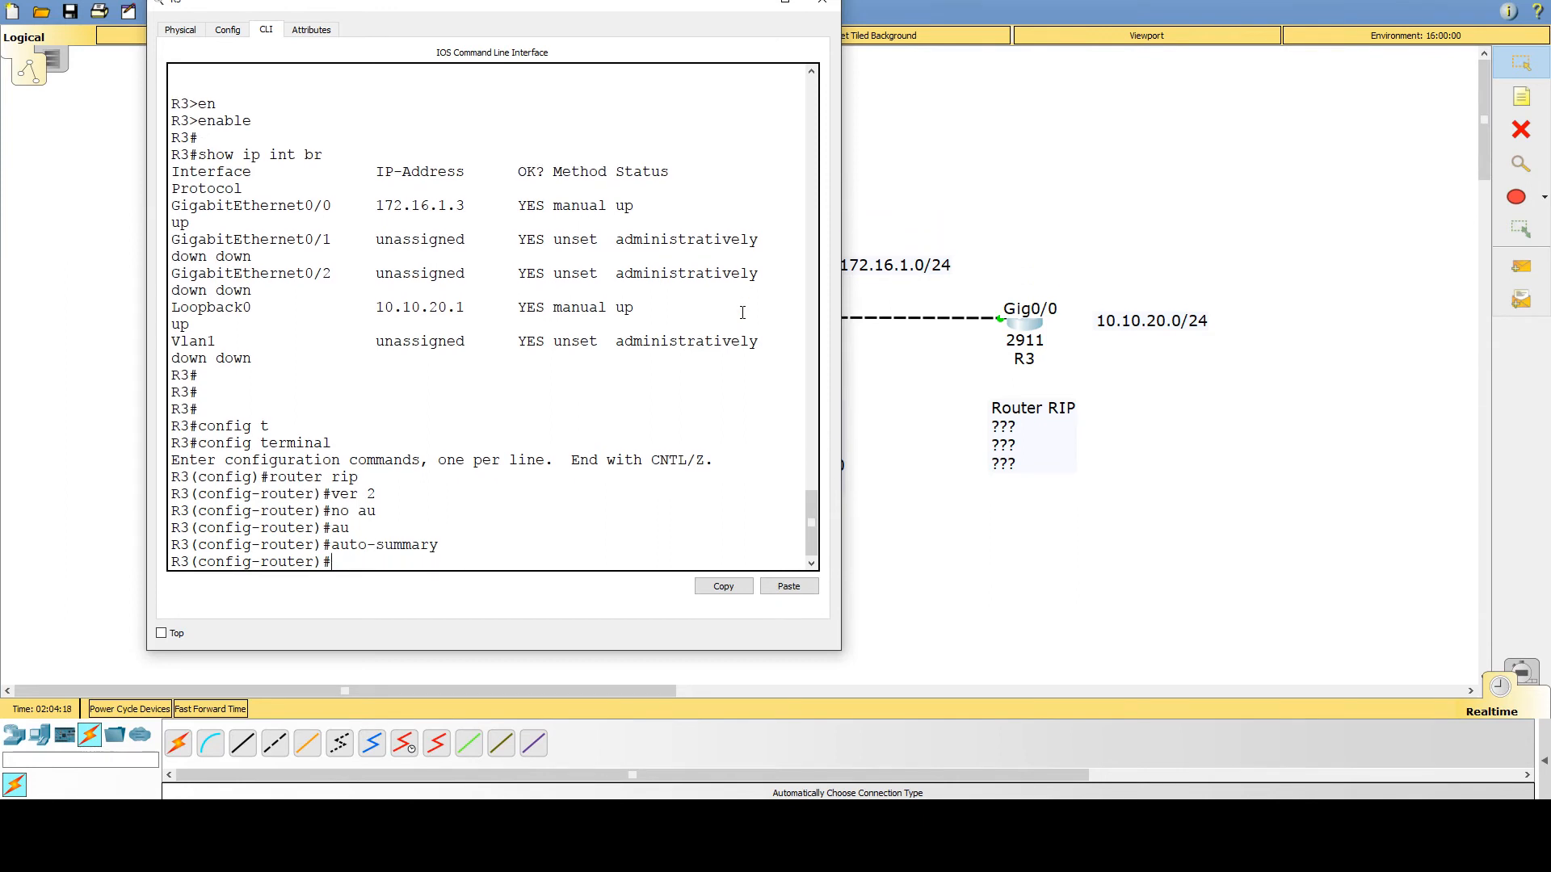
- Add networks 10.10.20.0 and 172.16.1.0 to R3's RIP configuration and return to privileged EXEC mode
text(net)
key(Tab)
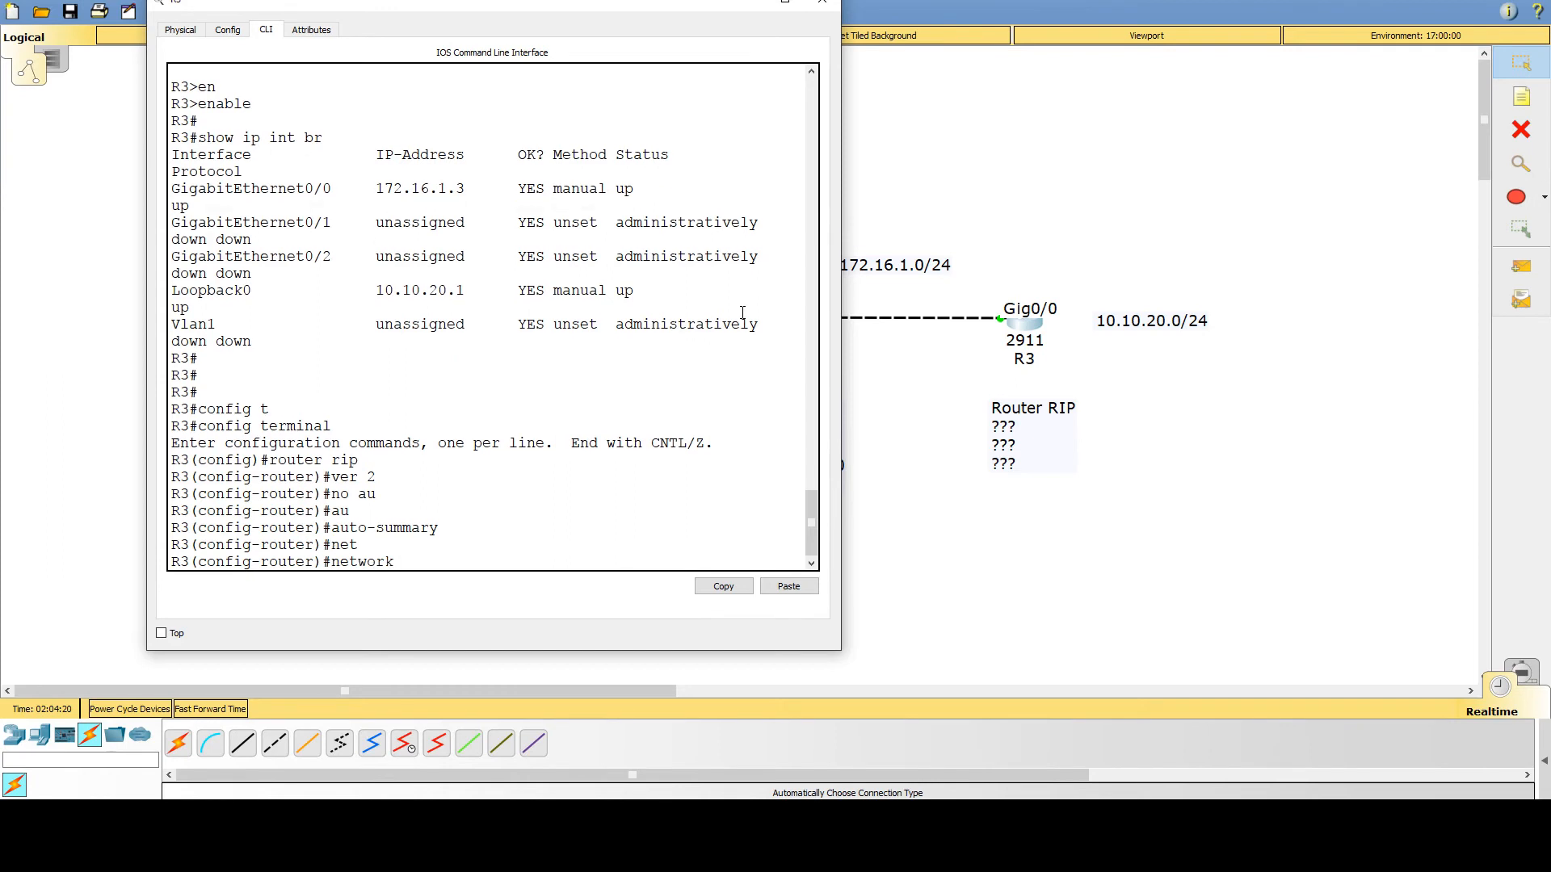
text(10.10.20.0)
key(Return)
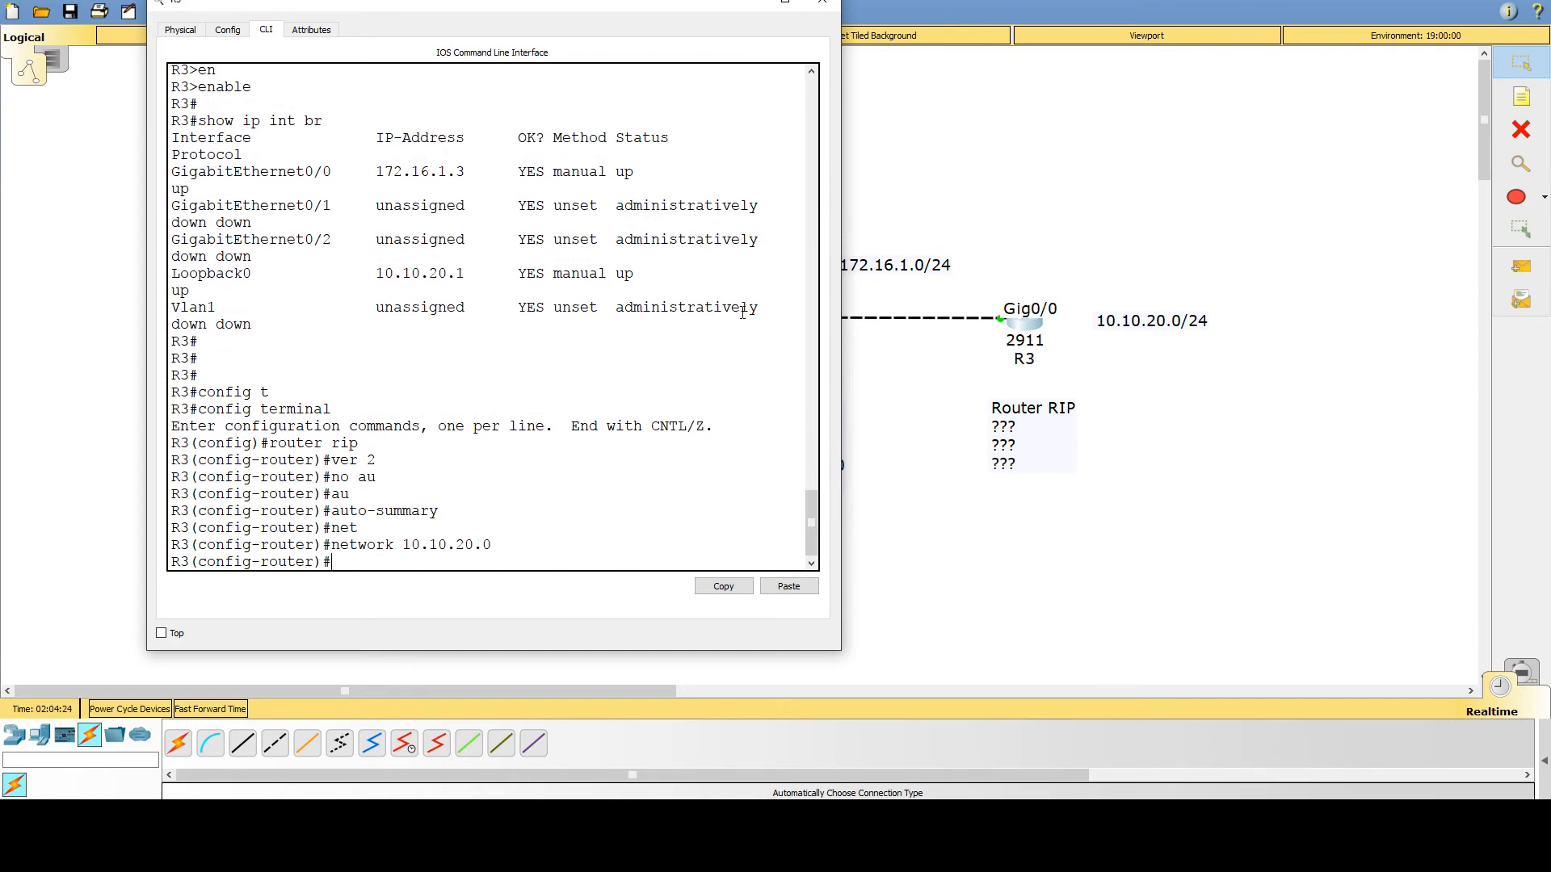
text(net)
key(Tab)
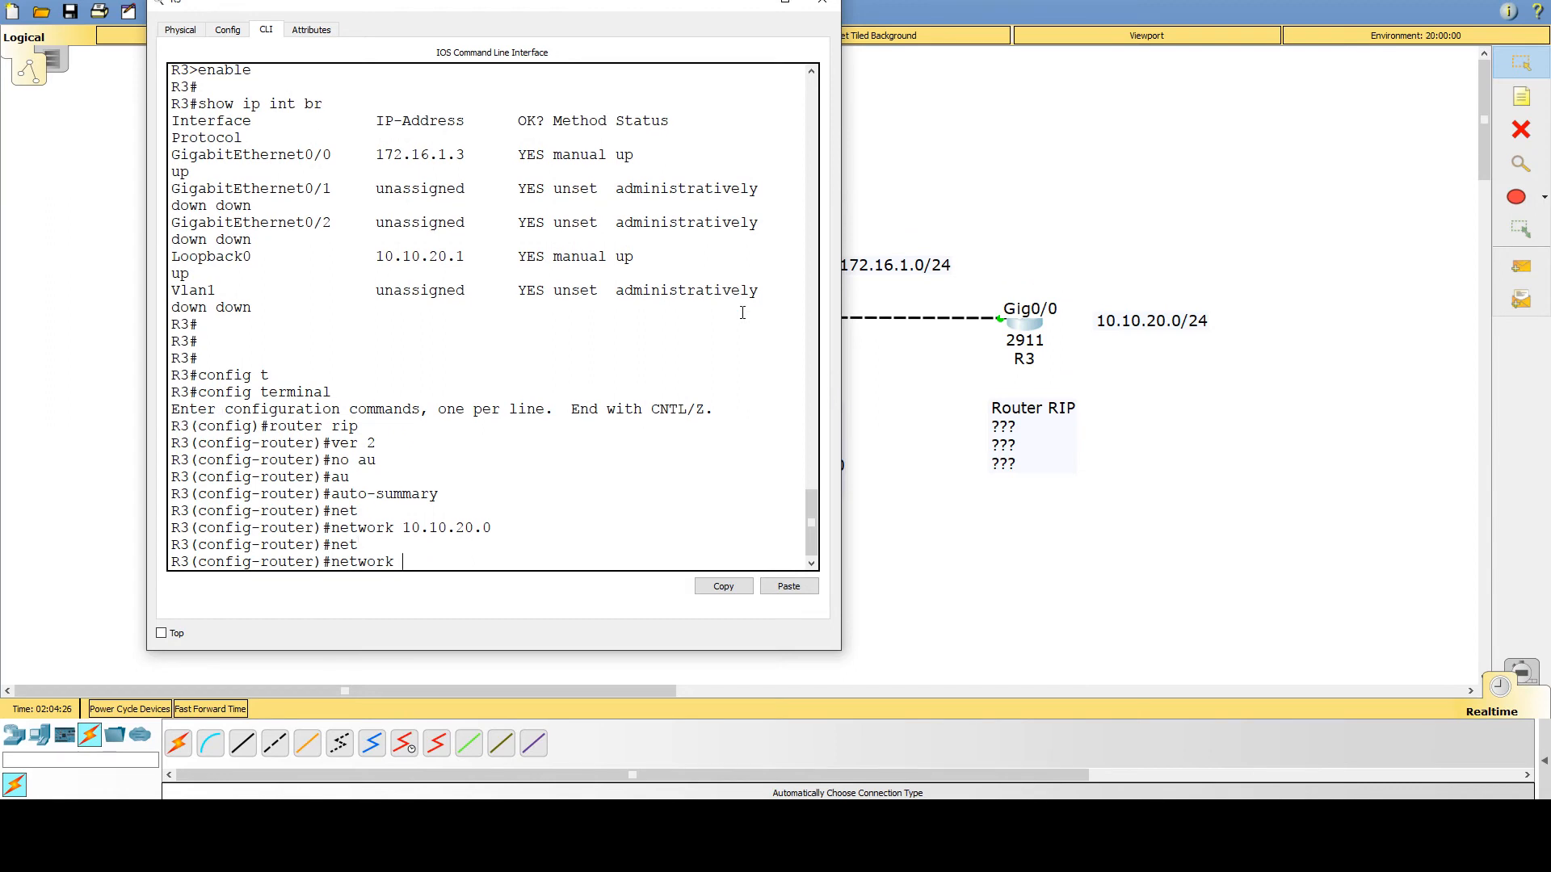
text(172.16.10.0)
key(Return)
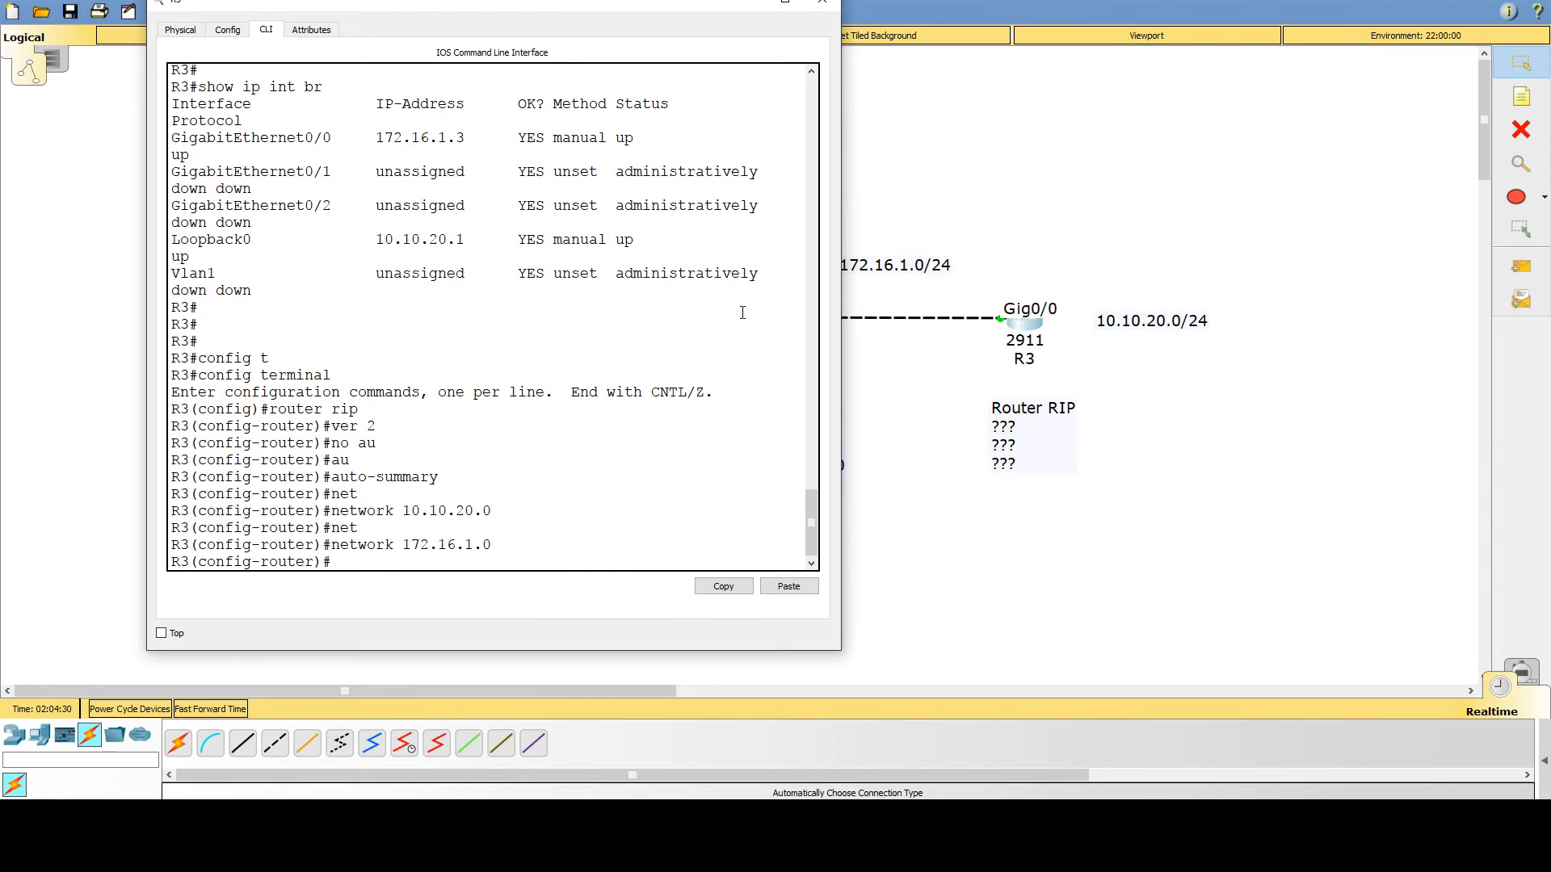
key(ctrl+z)
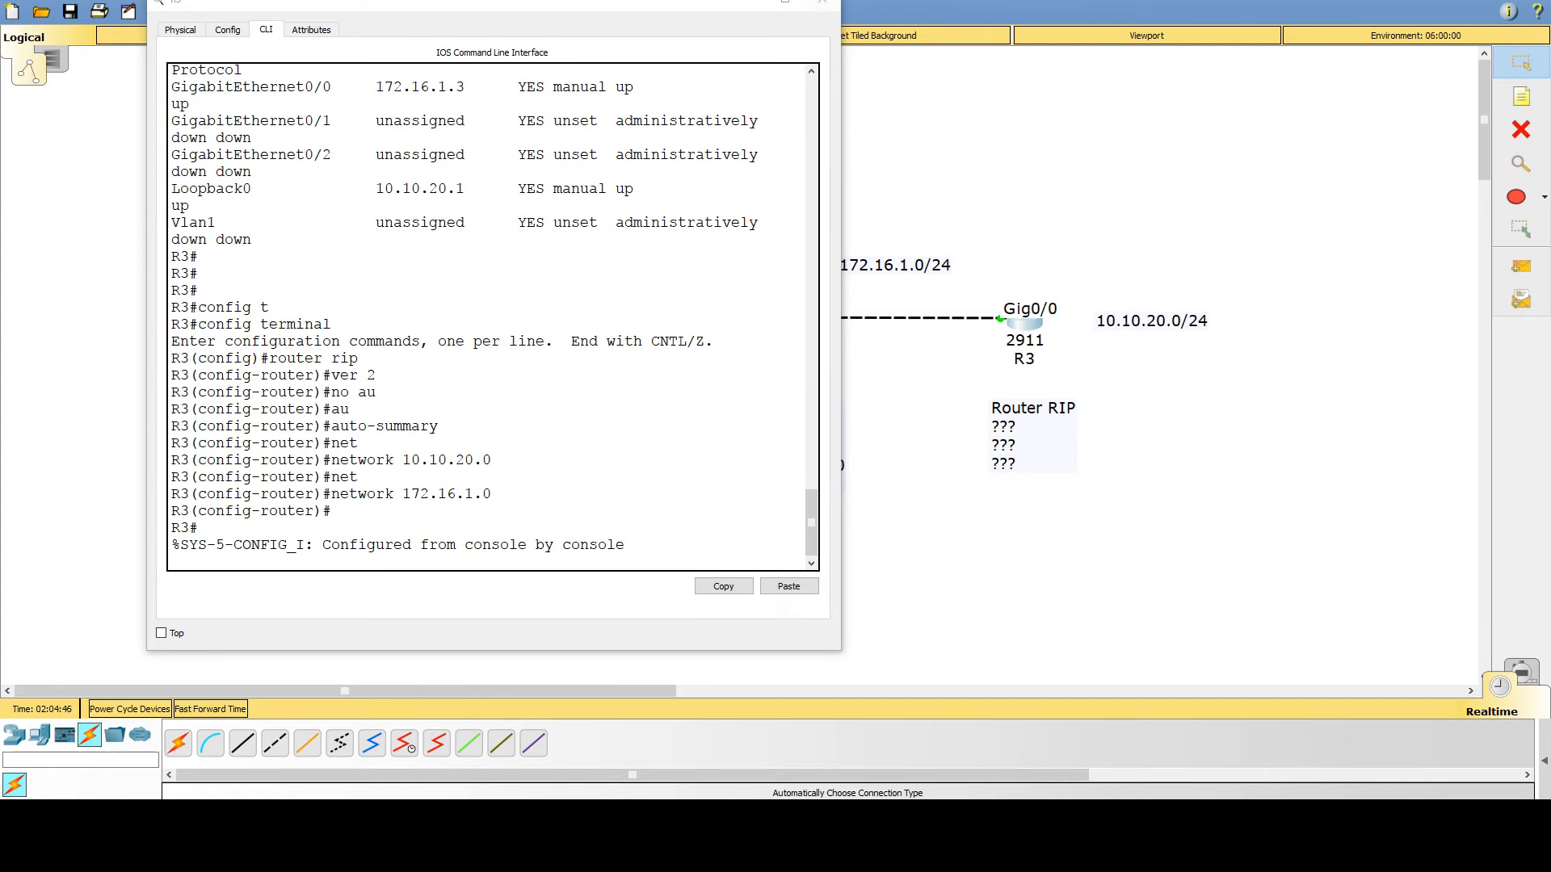
- Close R3's window, open R2's command line, and display its routing table with show ip route
click(823, 3)
click(730, 334)
key(Up)
key(Return)
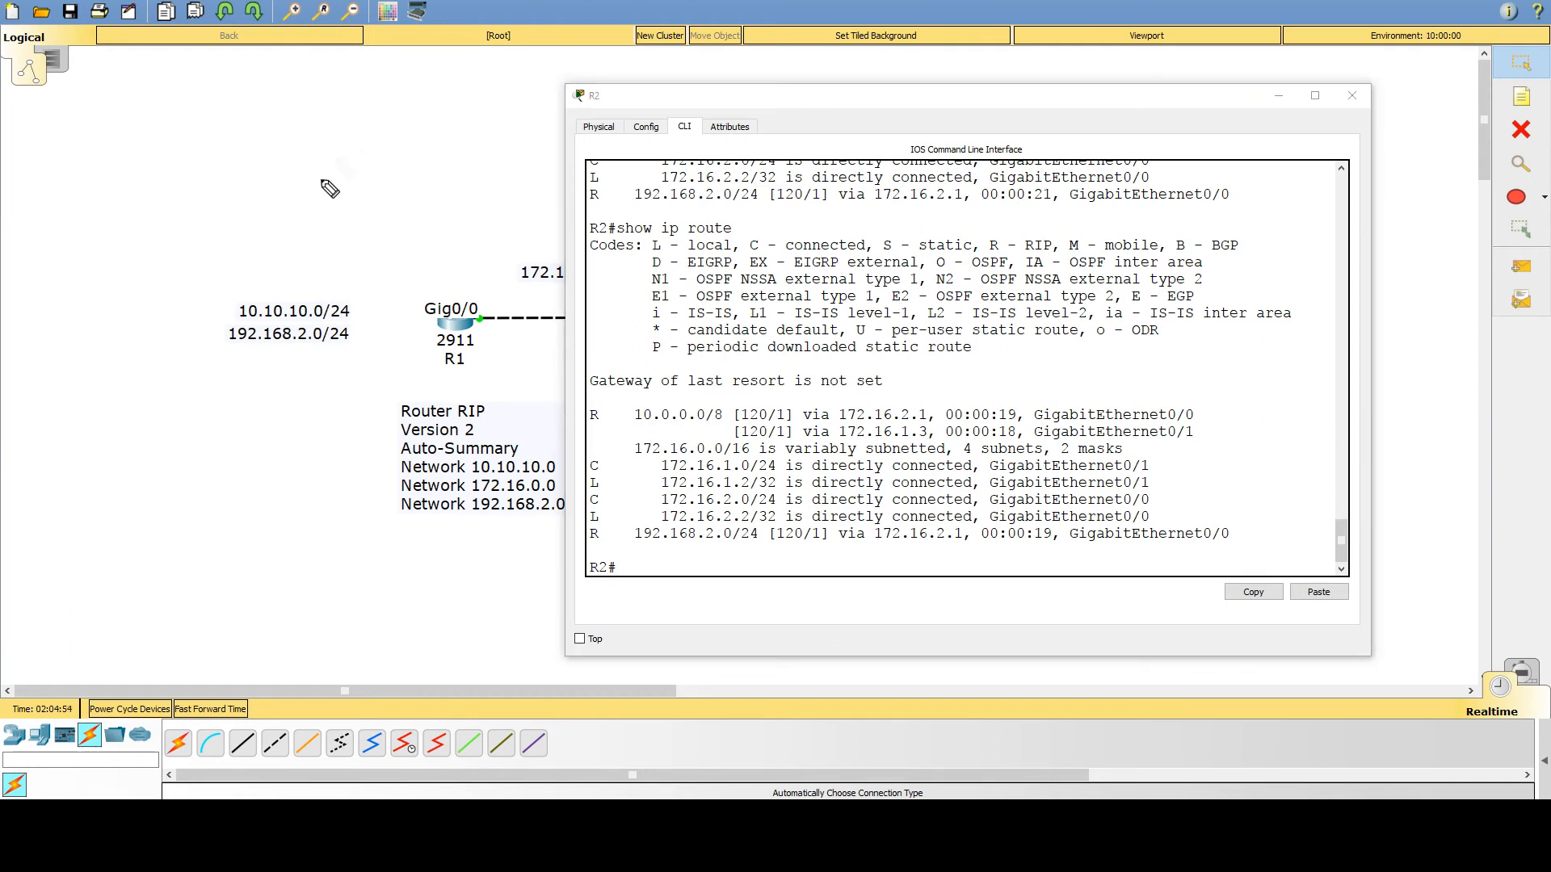
- Underline the RIP route code, box 10.0.0.0/8, mark its two paths in R2's routing table, and clear the ink
mouse_move(570, 429)
mouse_down()
mouse_move(734, 396)
mouse_move(729, 430)
mouse_up()
mouse_move(621, 402)
mouse_down()
mouse_move(621, 429)
mouse_move(731, 429)
mouse_up()
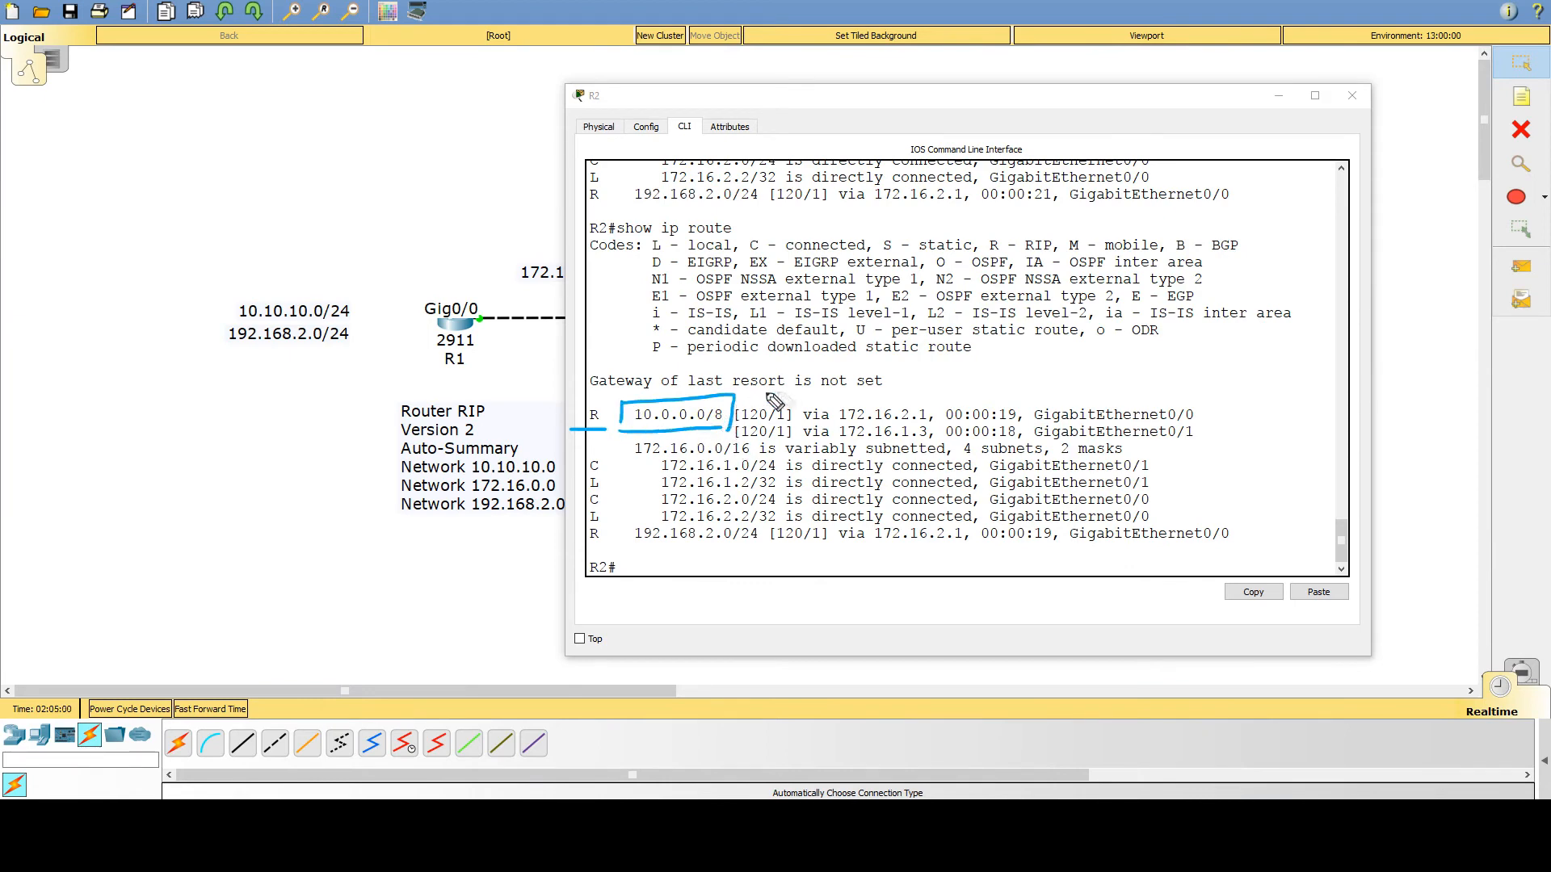
mouse_move(892, 391)
mouse_down()
mouse_move(908, 393)
mouse_move(918, 356)
mouse_up()
drag(1207, 428, 1194, 433)
drag(1194, 433, 1236, 445)
key(Escape)
- Compare the networks behind R1 and R3 with R2's routing table, moving its window aside, and highlight the 10.0.0.0/8 route
drag(1095, 98, 1175, 61)
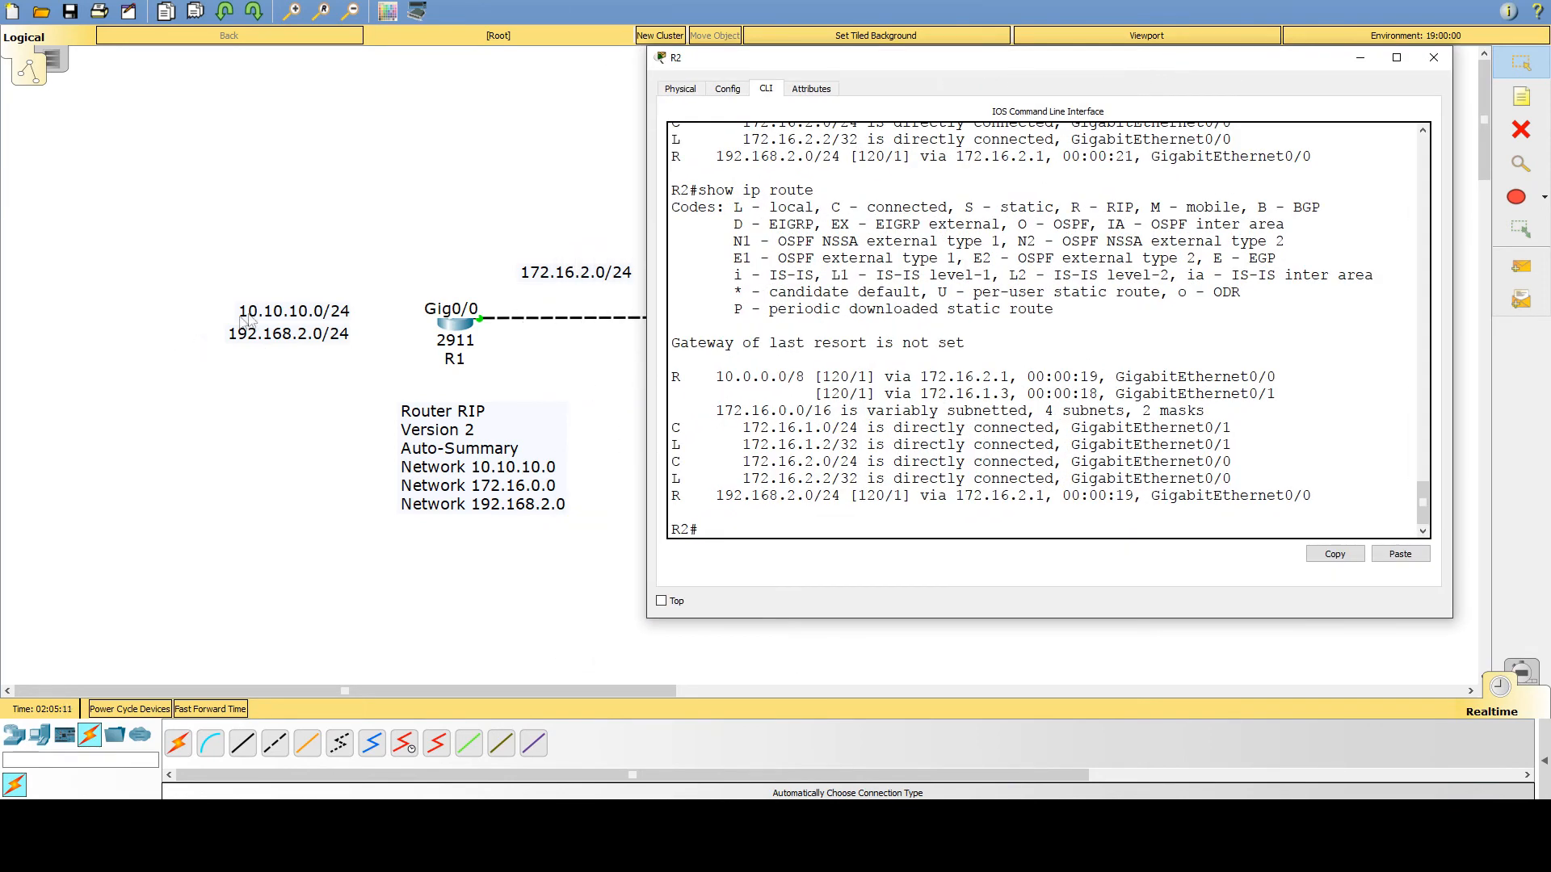
drag(981, 58, 573, 63)
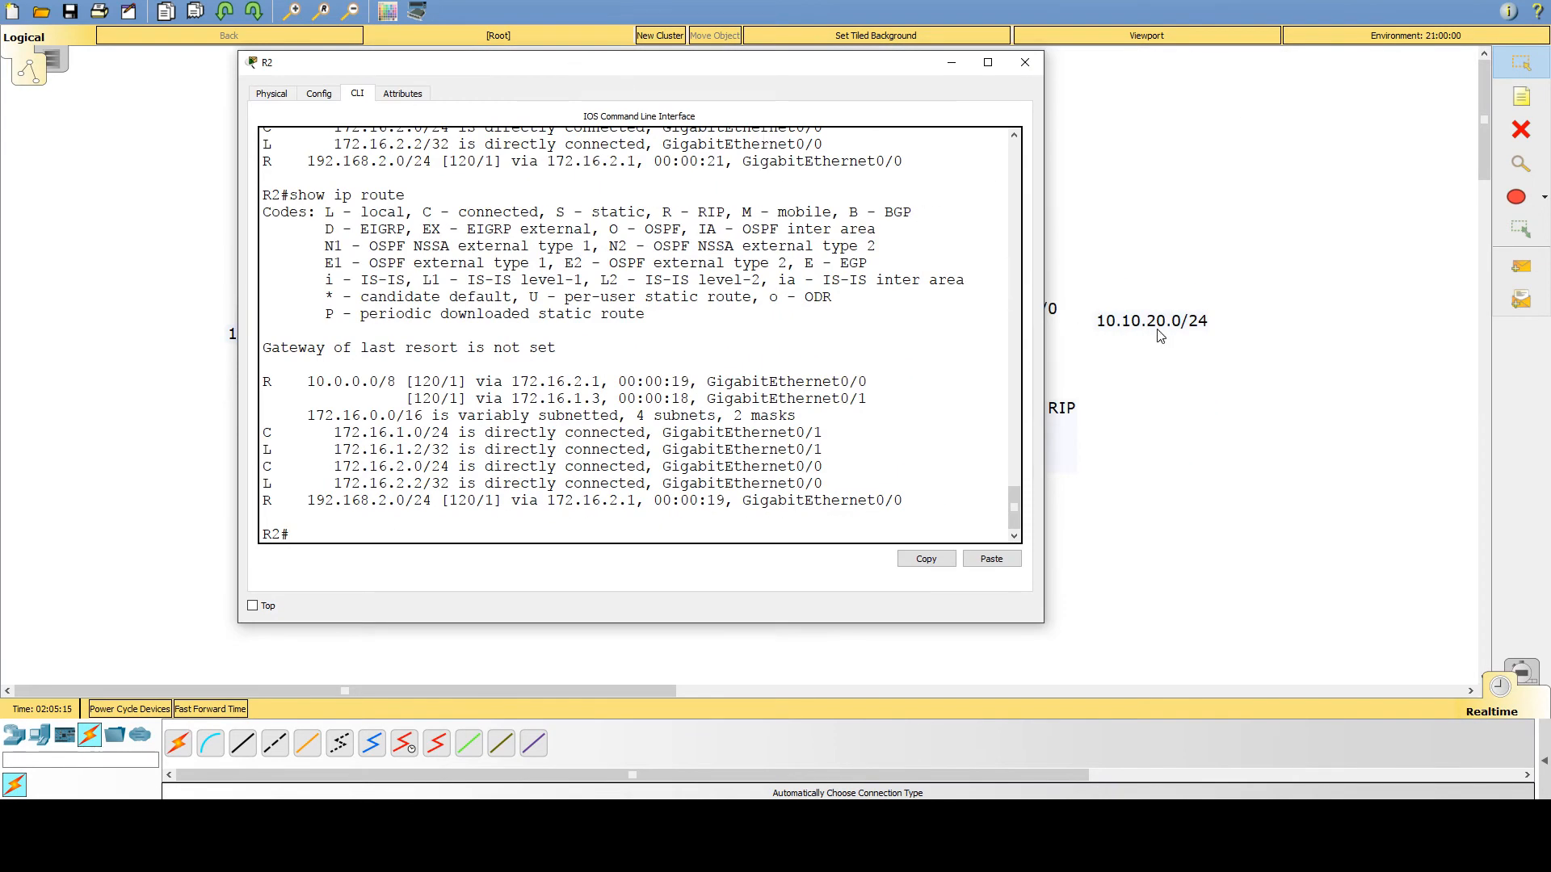
drag(644, 63, 1101, 437)
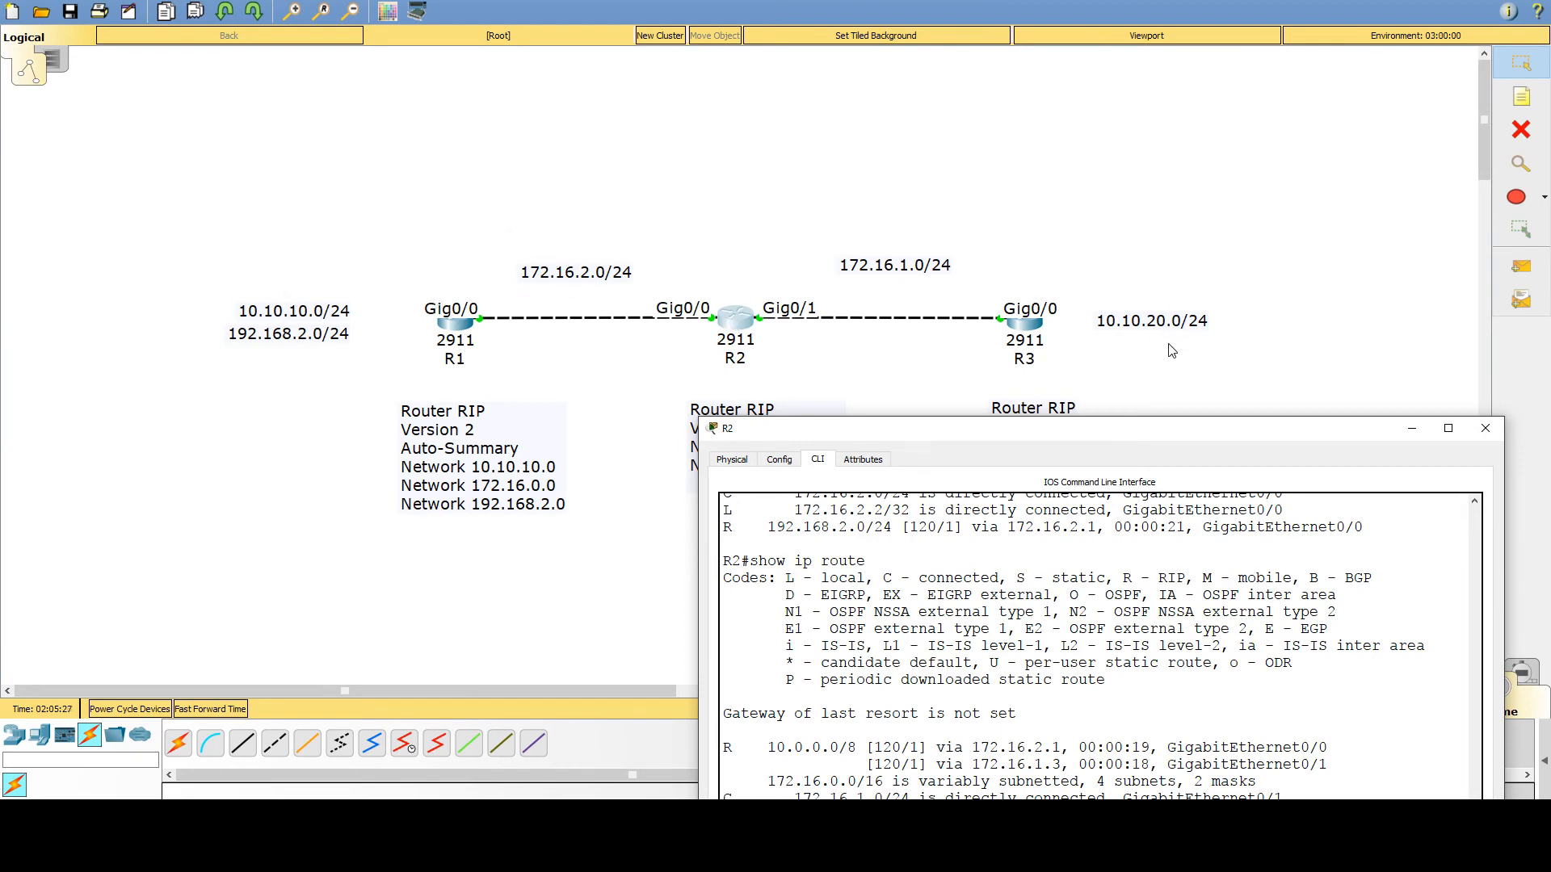
drag(1125, 439, 1161, 30)
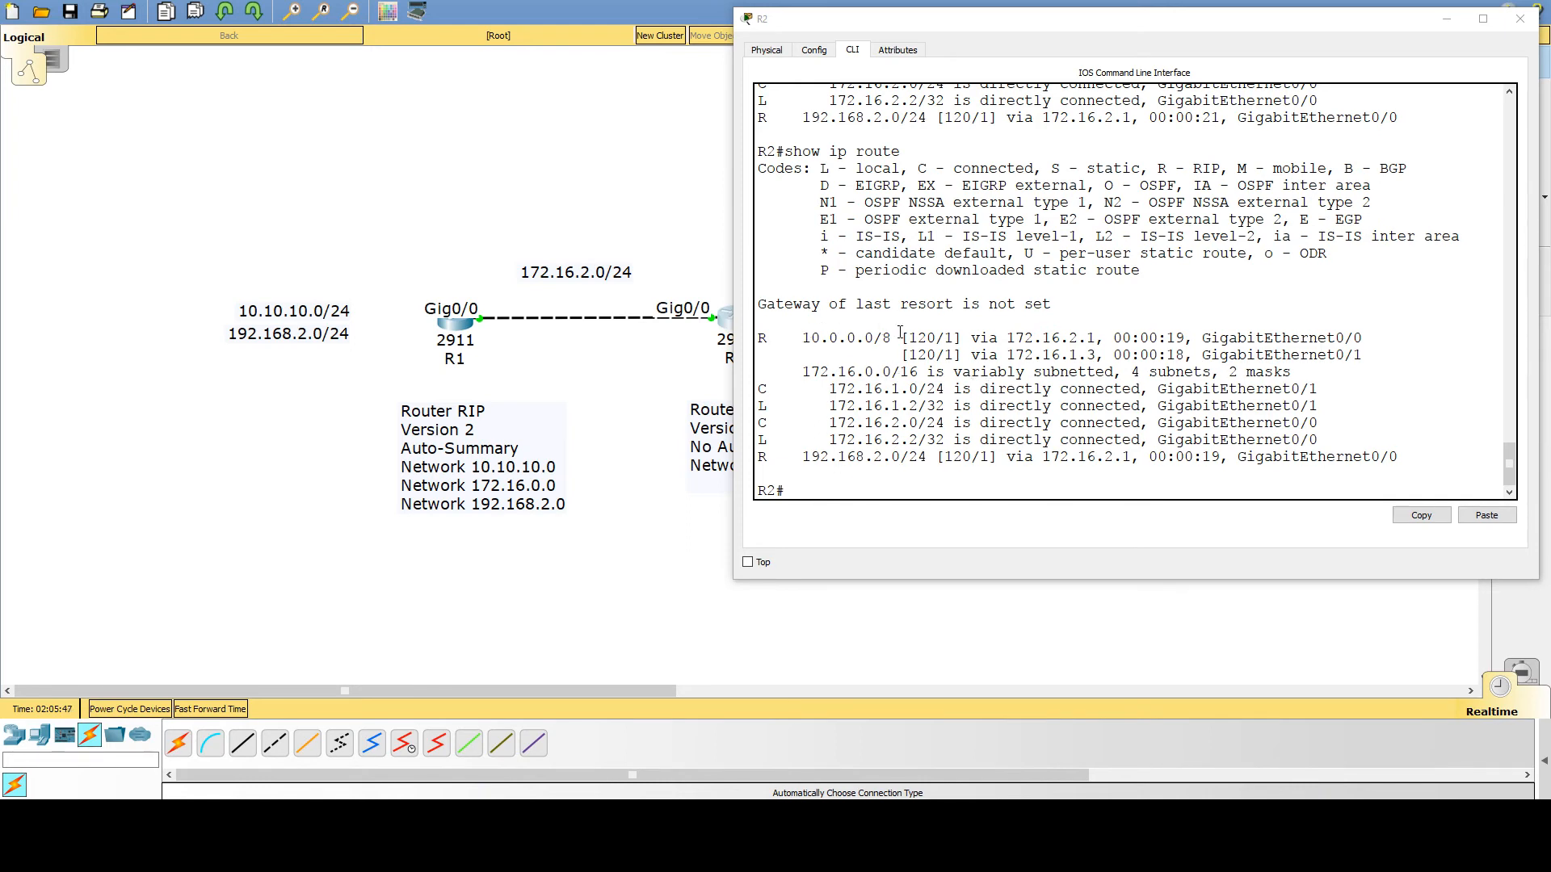
drag(891, 339, 796, 339)
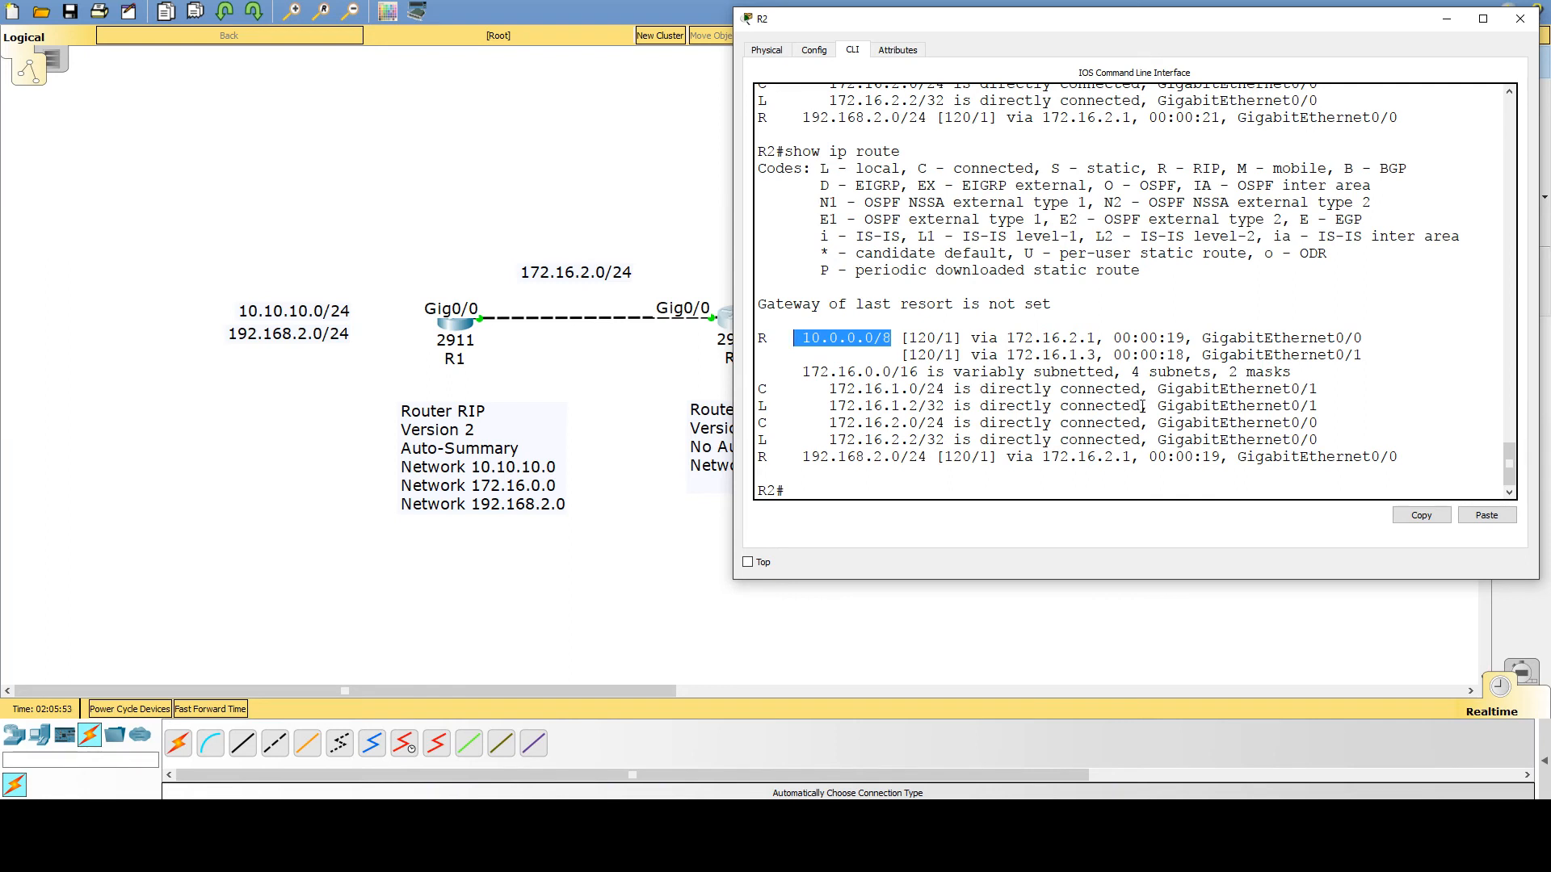
click(1300, 337)
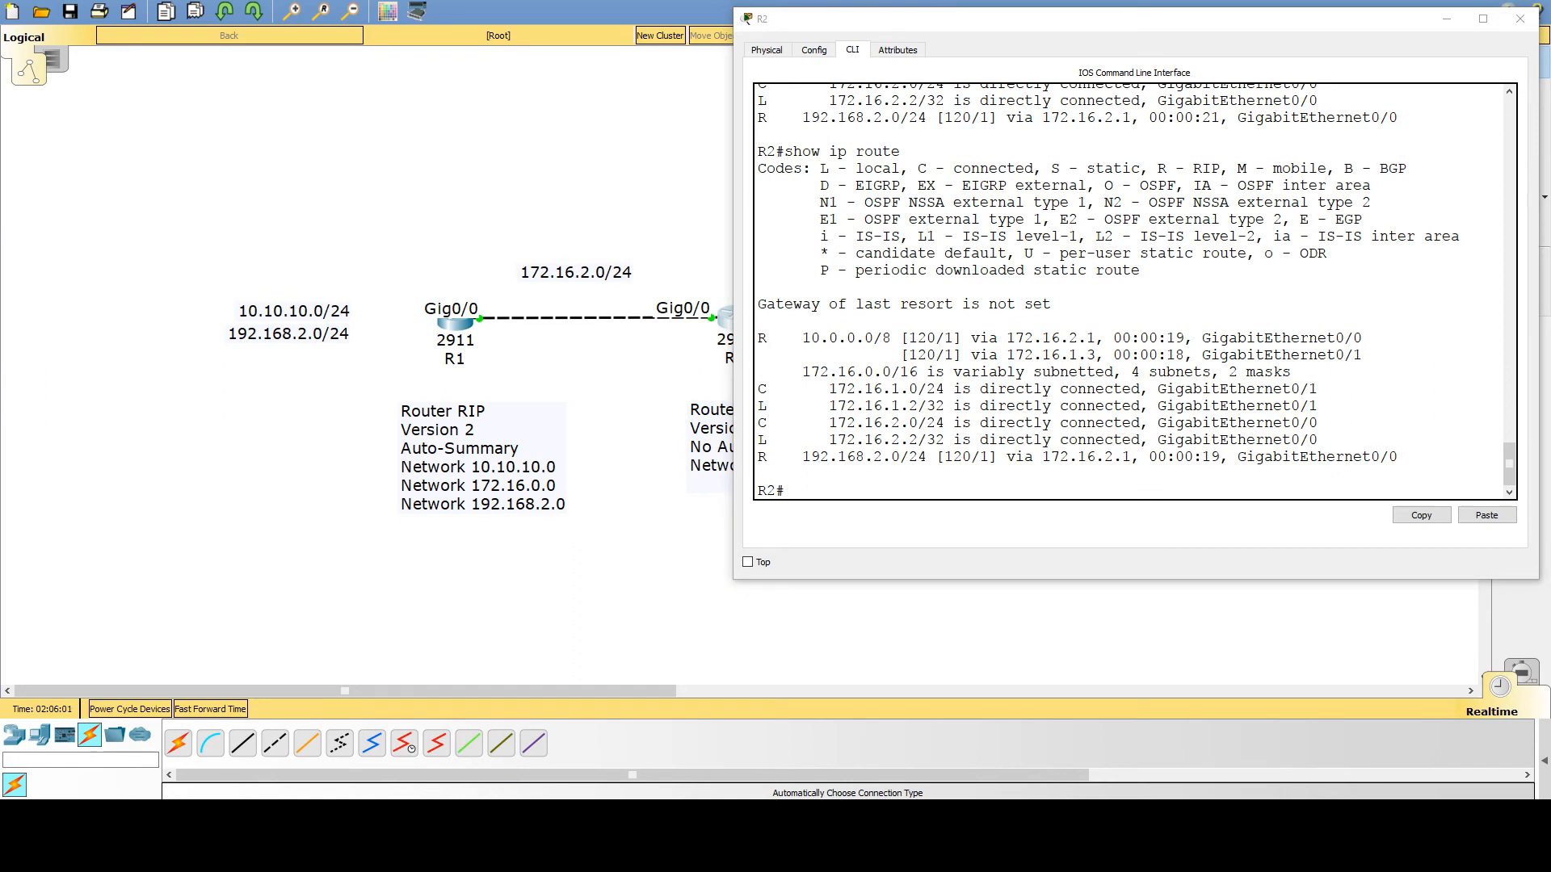
- Open R1's command line and enter privileged EXEC mode with enable
click(437, 322)
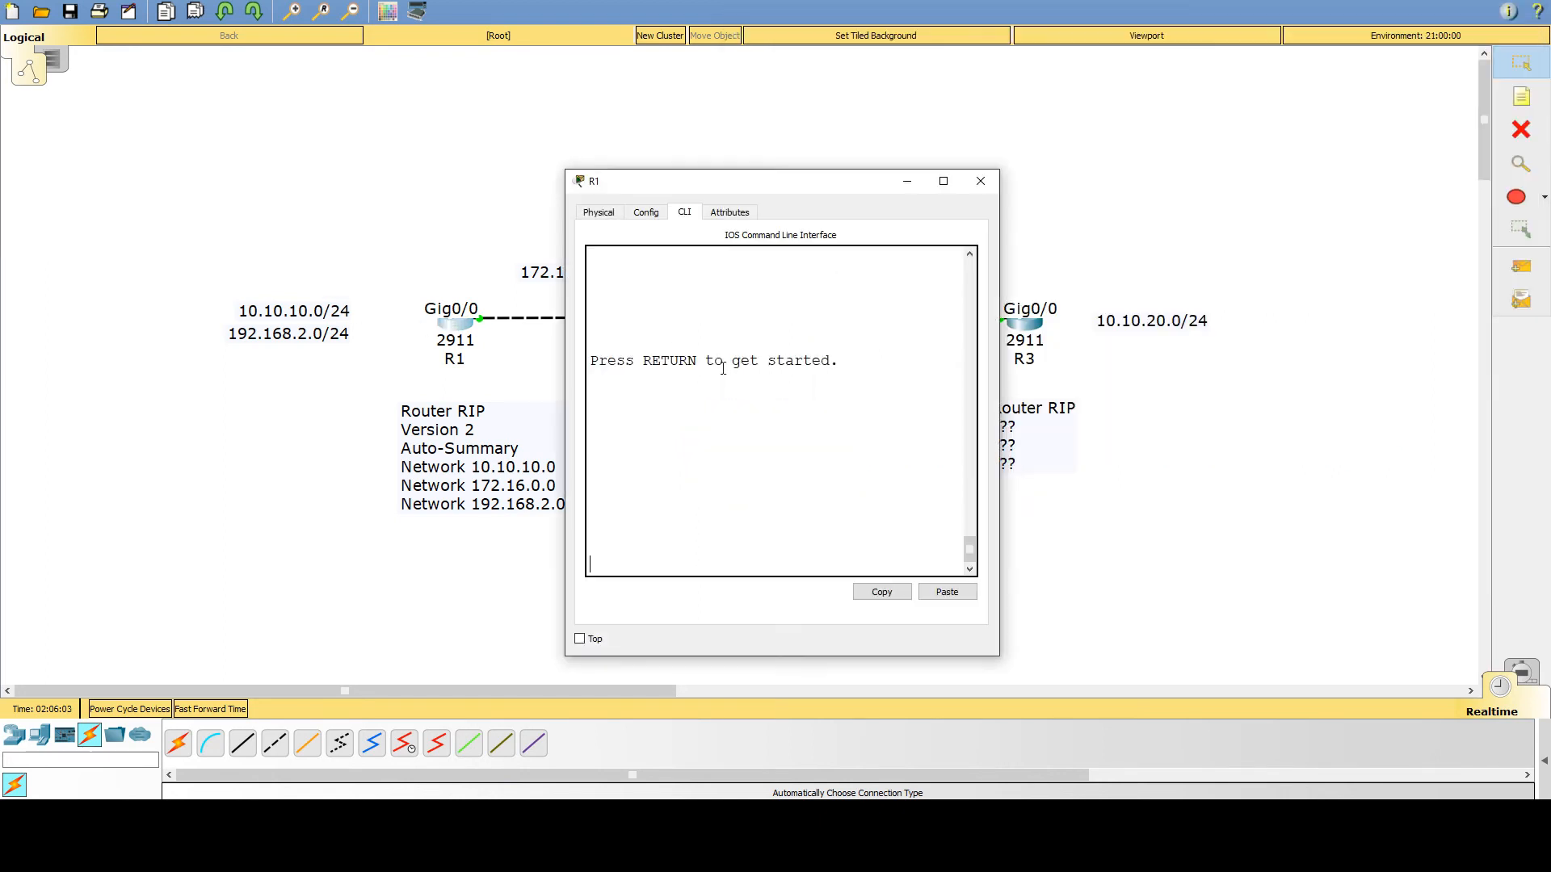
key(Return)
key(Return)
text(en)
key(Tab)
key(Return)
- Disable automatic summarization in R1's RIP configuration with no auto-summary and leave configuration mode
text(config t)
key(Tab)
key(Return)
text(router rip)
key(Return)
text(no au)
key(Tab)
key(Return)
key(ctrl+z)
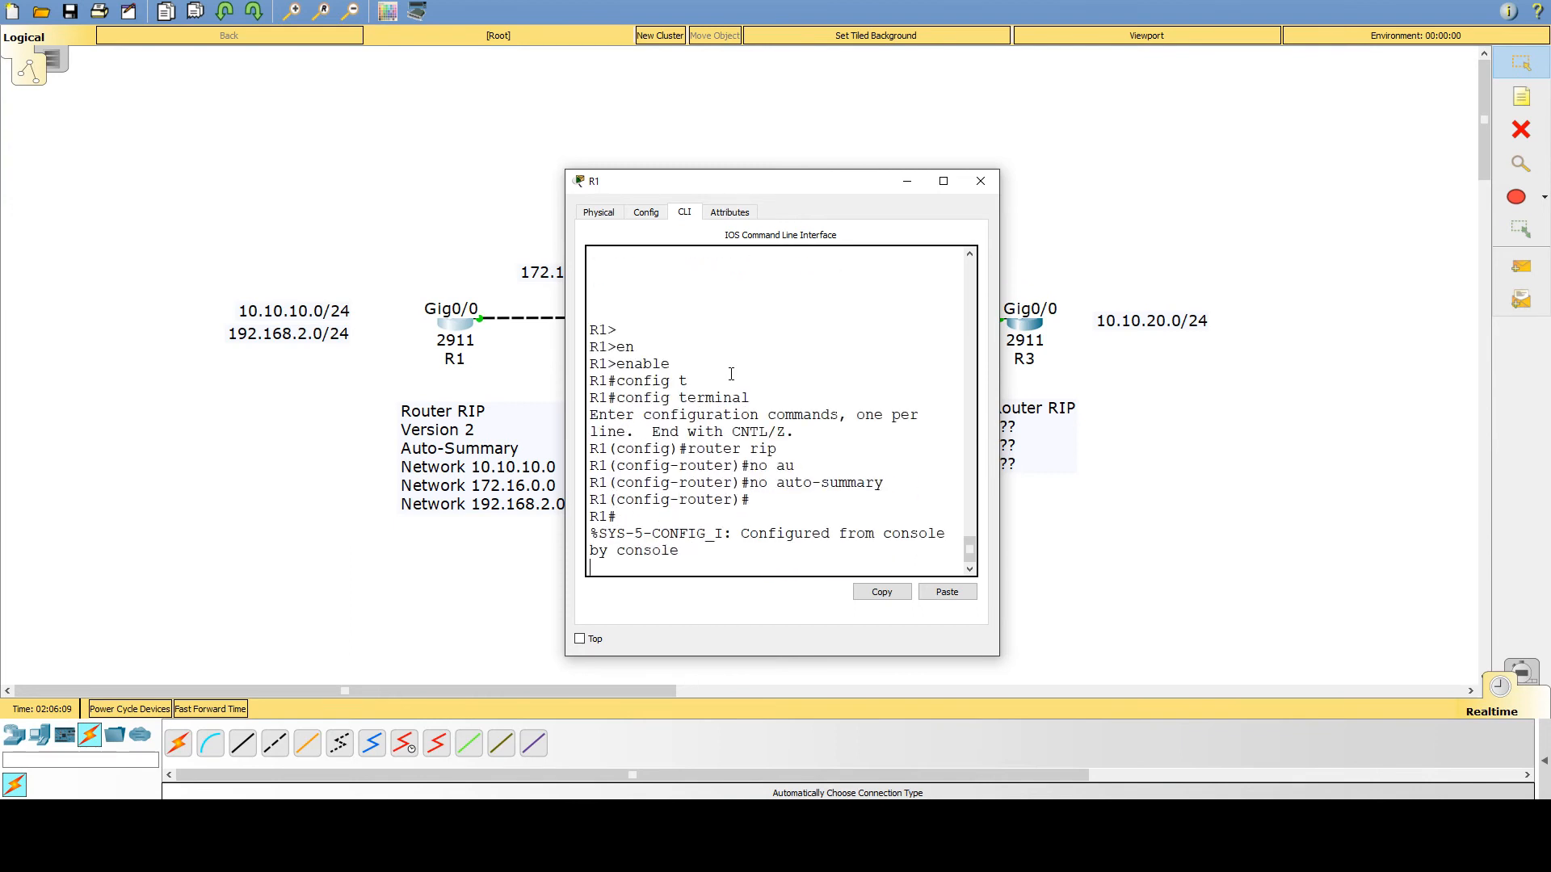
- Close R1's window, open R3's command line, disable RIP automatic summarization with no auto-summary, and leave configuration mode
click(980, 181)
click(1024, 323)
key(Return)
key(Return)
text(config t)
key(Return)
text(router rip)
key(Return)
text(no au)
key(Tab)
key(Return)
key(ctrl+z)
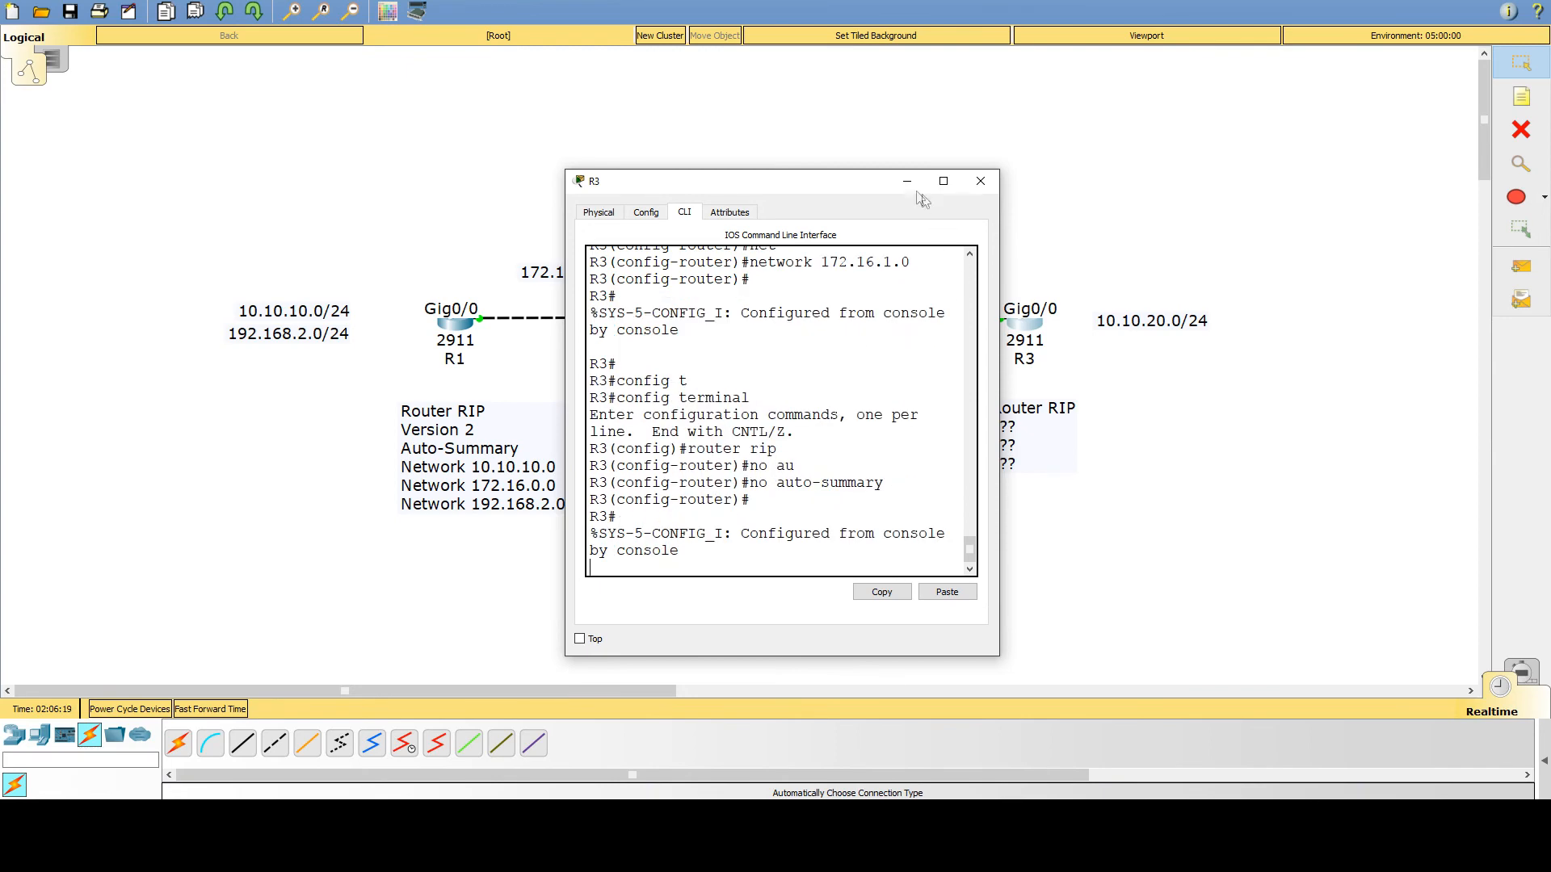
- Close R3's window, bring up R2's command line, display its routing table with show ip route, and reposition the window
click(981, 181)
click(736, 327)
key(Up)
key(Return)
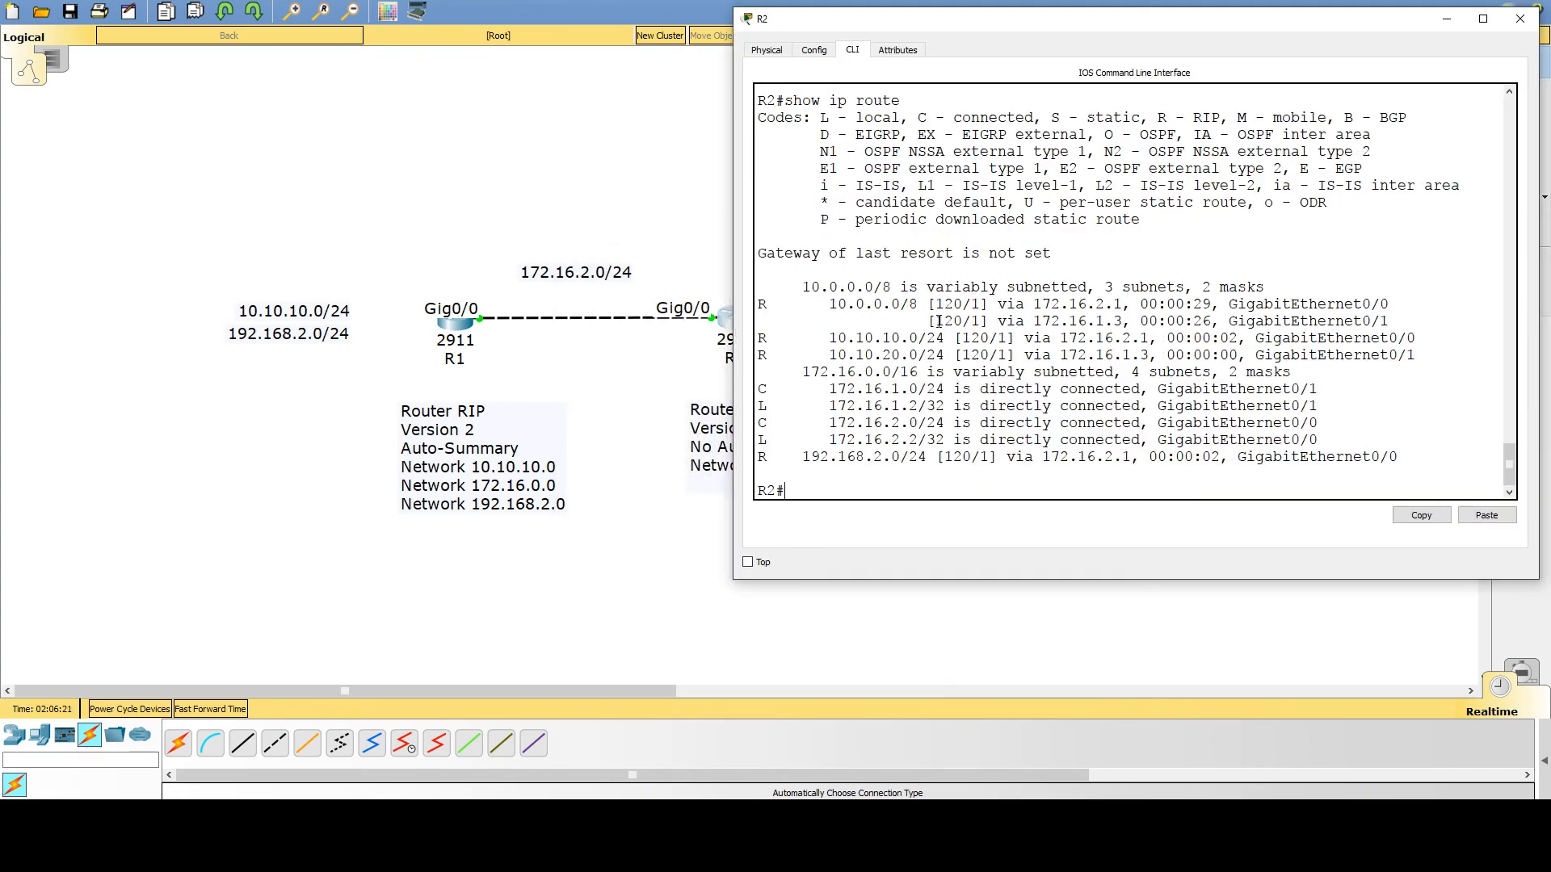
drag(1087, 25, 848, 56)
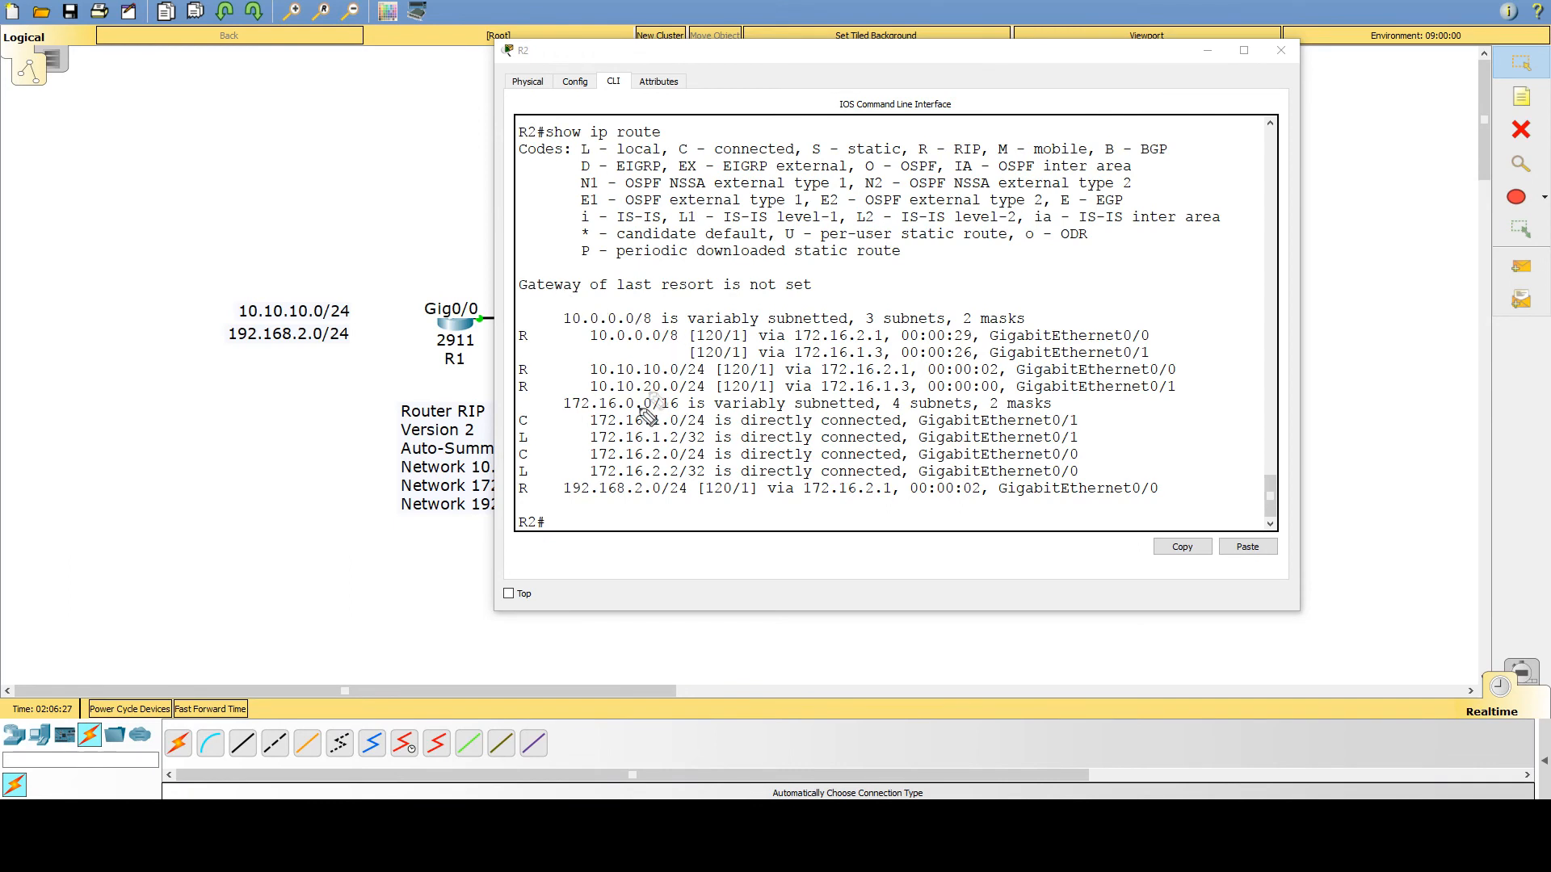
- Mark the RIP routes to 10.10.10.0/24 and 10.10.20.0/24 in R2's routing table and clear the marks
mouse_move(533, 375)
mouse_down()
mouse_move(587, 374)
mouse_move(541, 392)
mouse_move(574, 394)
mouse_up()
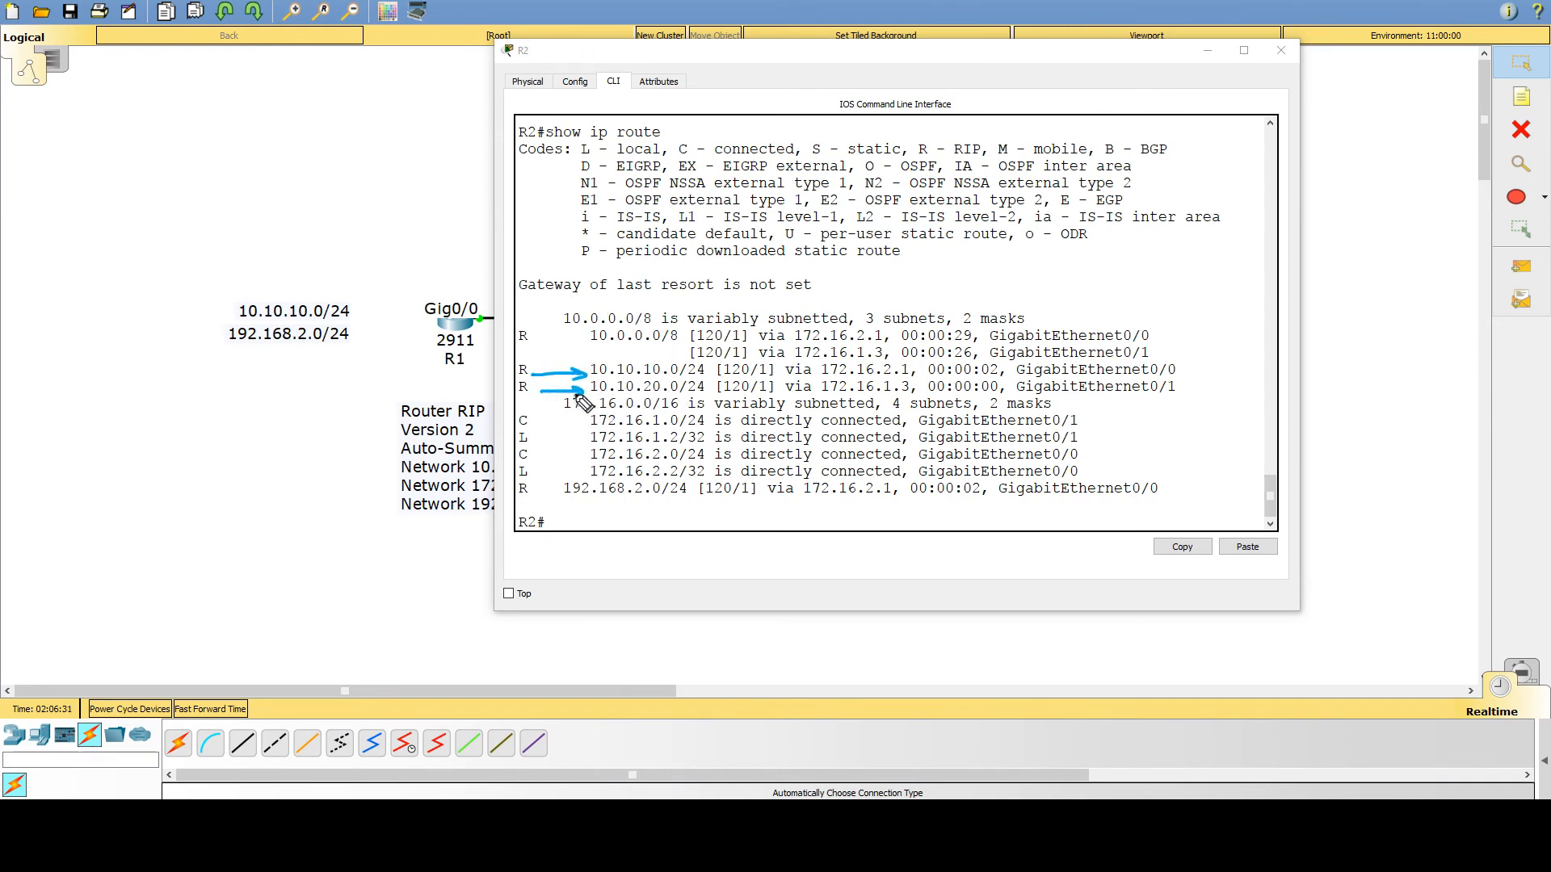
drag(1041, 363, 1002, 388)
key(Escape)
- Rerun show ip route on R2 and check the timers of the summarized 10.0.0.0/8 route, marking that entry
click(1191, 468)
key(Up)
key(Return)
key(Up)
key(Return)
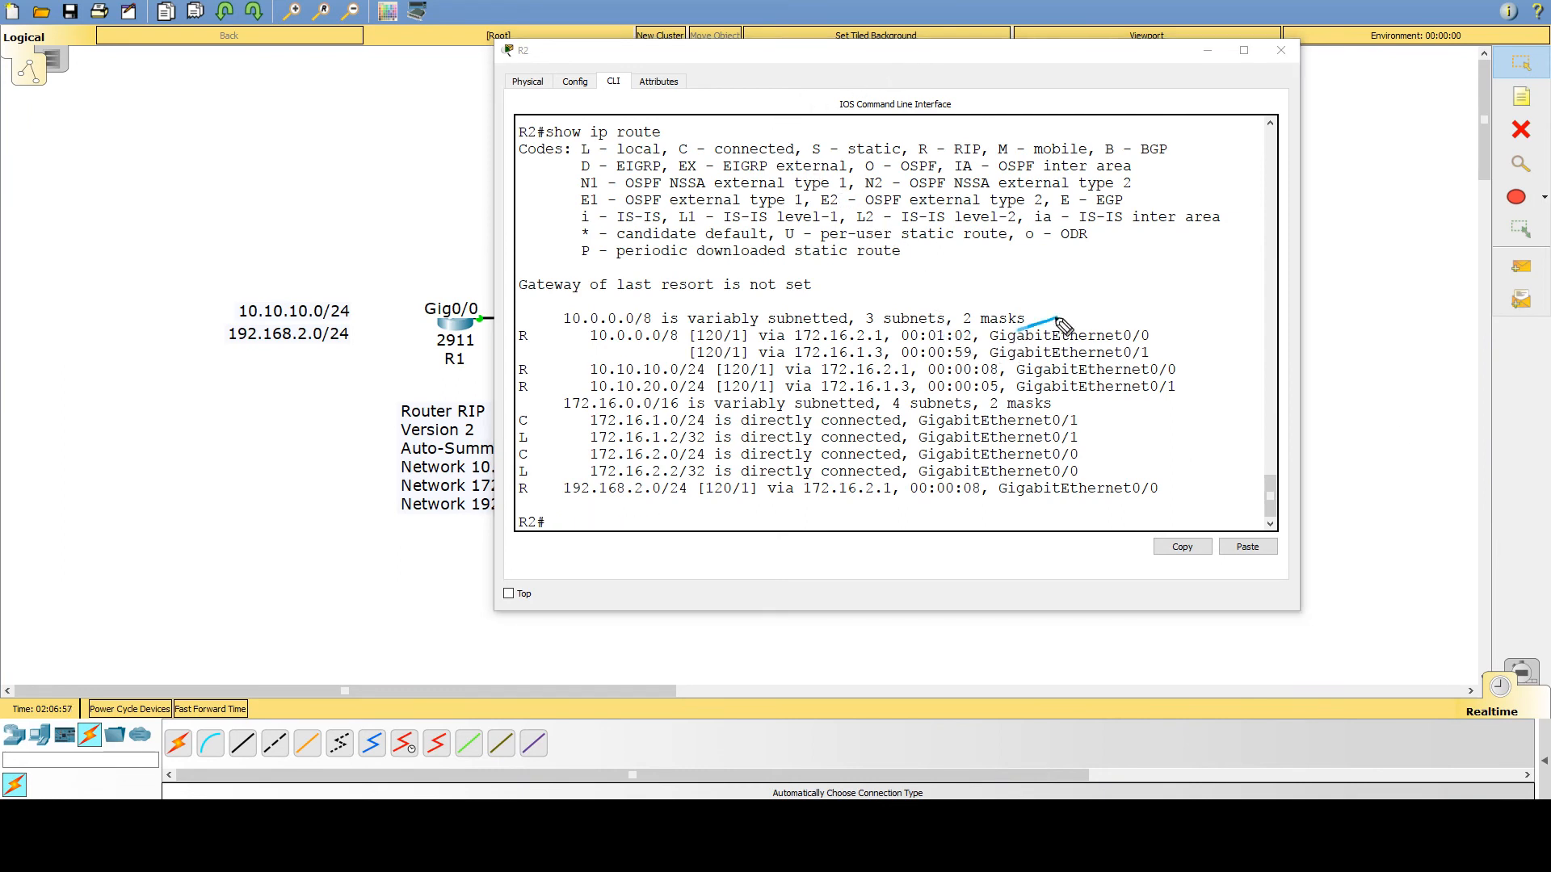
drag(1063, 326, 987, 340)
key(Escape)
key(Up)
key(Down)
key(Up)
key(Down)
key(Up)
key(Down)
key(Up)
key(Down)
key(Up)
key(Down)
key(Up)
key(Down)
key(Up)
key(Down)
key(Up)
key(Down)
key(Up)
key(Down)
key(Up)
key(Down)
key(Up)
key(Down)
key(Up)
key(Down)
key(Up)
key(Down)
- Repeat show ip route on R2 to monitor the age of the summarized 10.0.0.0/8 route
key(Up)
key(Return)
key(Up)
key(Return)
key(Up)
key(Return)
key(Up)
key(Return)
key(Up)
key(Return)
key(Up)
key(Return)
key(Up)
key(Return)
key(Up)
key(Return)
key(Up)
key(Return)
click(1161, 471)
key(Up)
key(Return)
key(Up)
key(Return)
click(1116, 400)
key(Up)
key(Return)
key(Up)
key(Return)
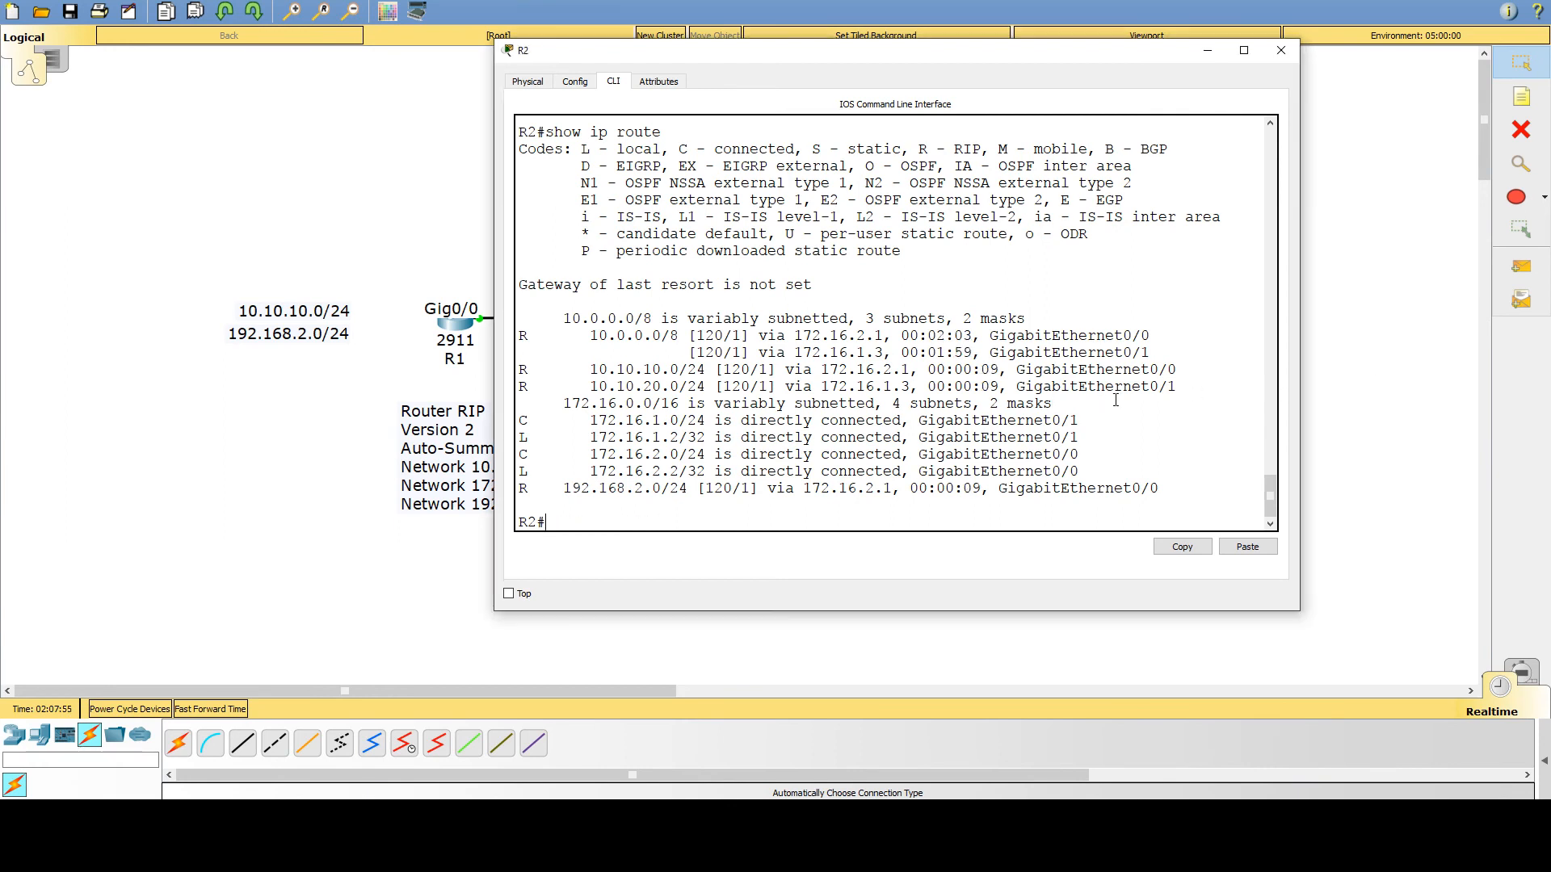
- Flush R2's routing table with clear ip route * and inspect it with show ip route
text(clear ip route *)
key(Return)
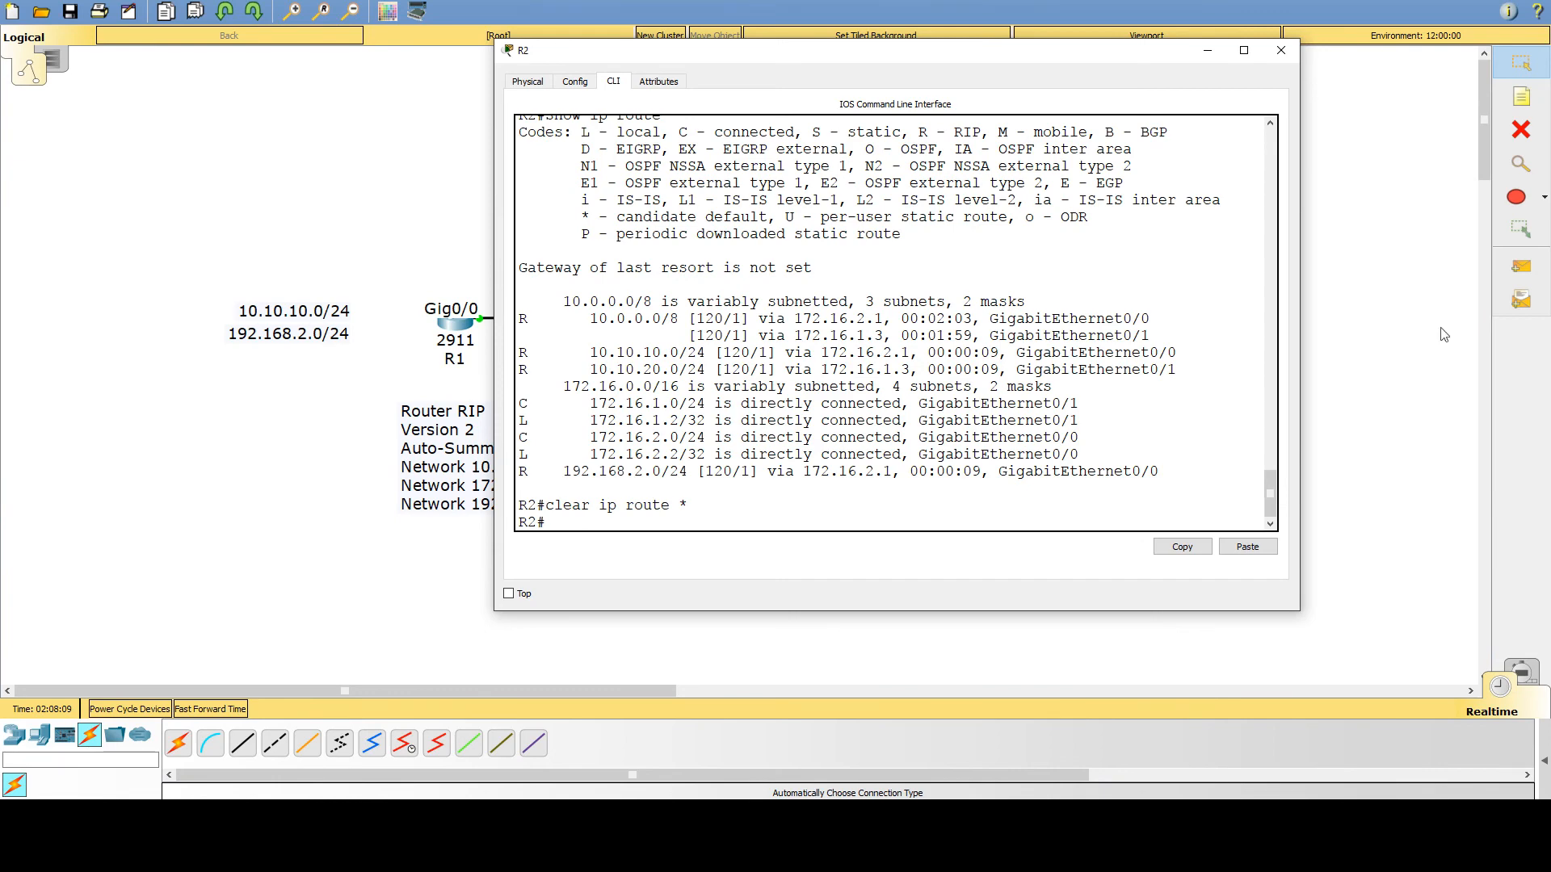
text(show ip route)
key(Return)
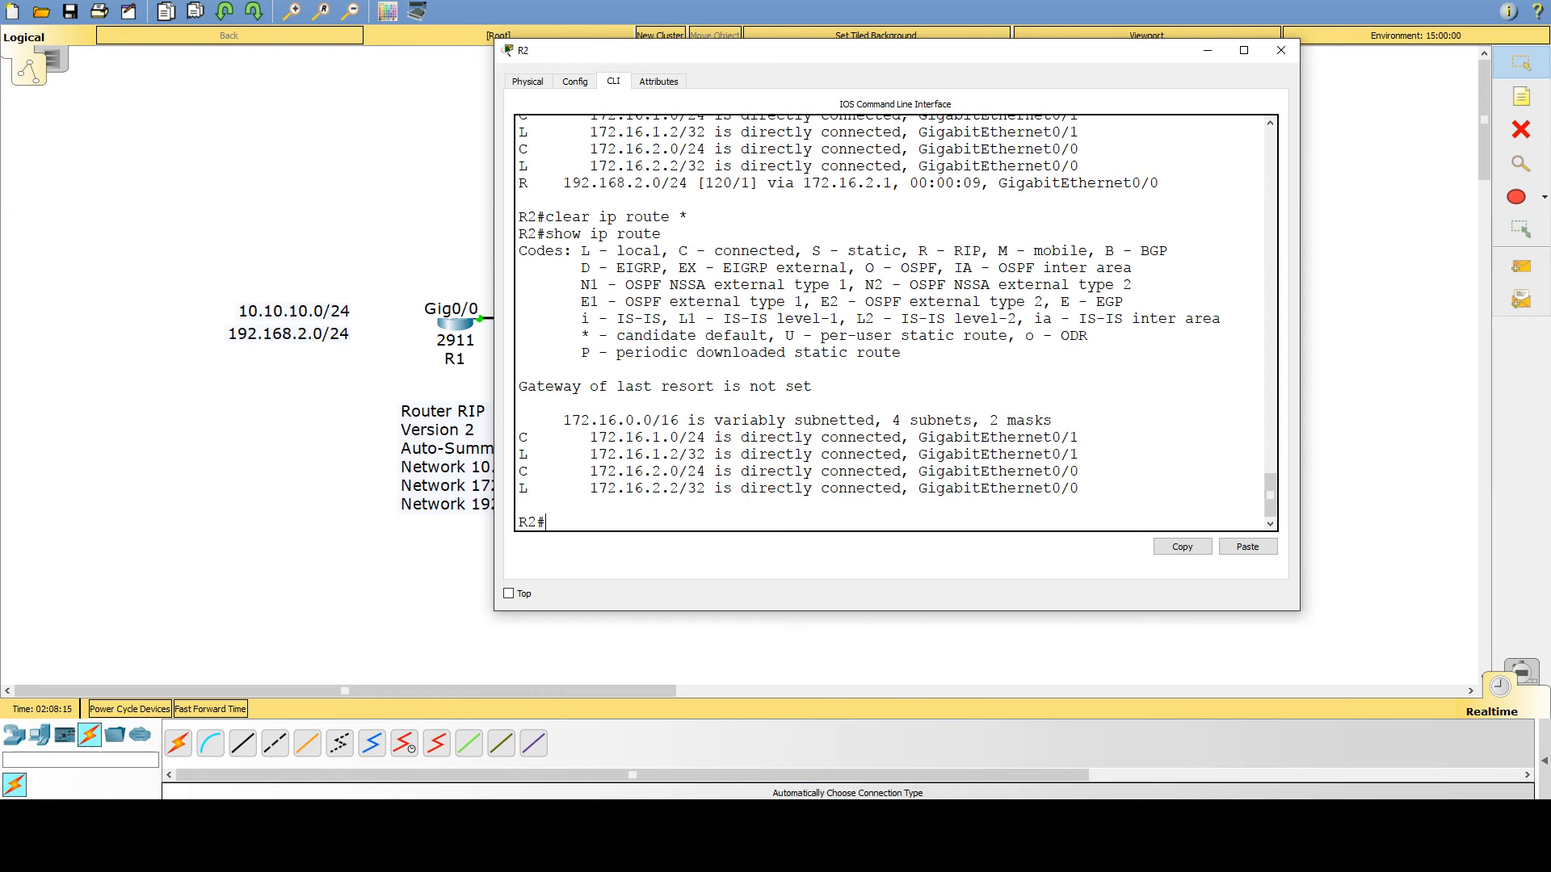
- Redisplay R2's routing table with show ip route and move its window aside to compare it with the networks behind R1
key(Up)
key(Return)
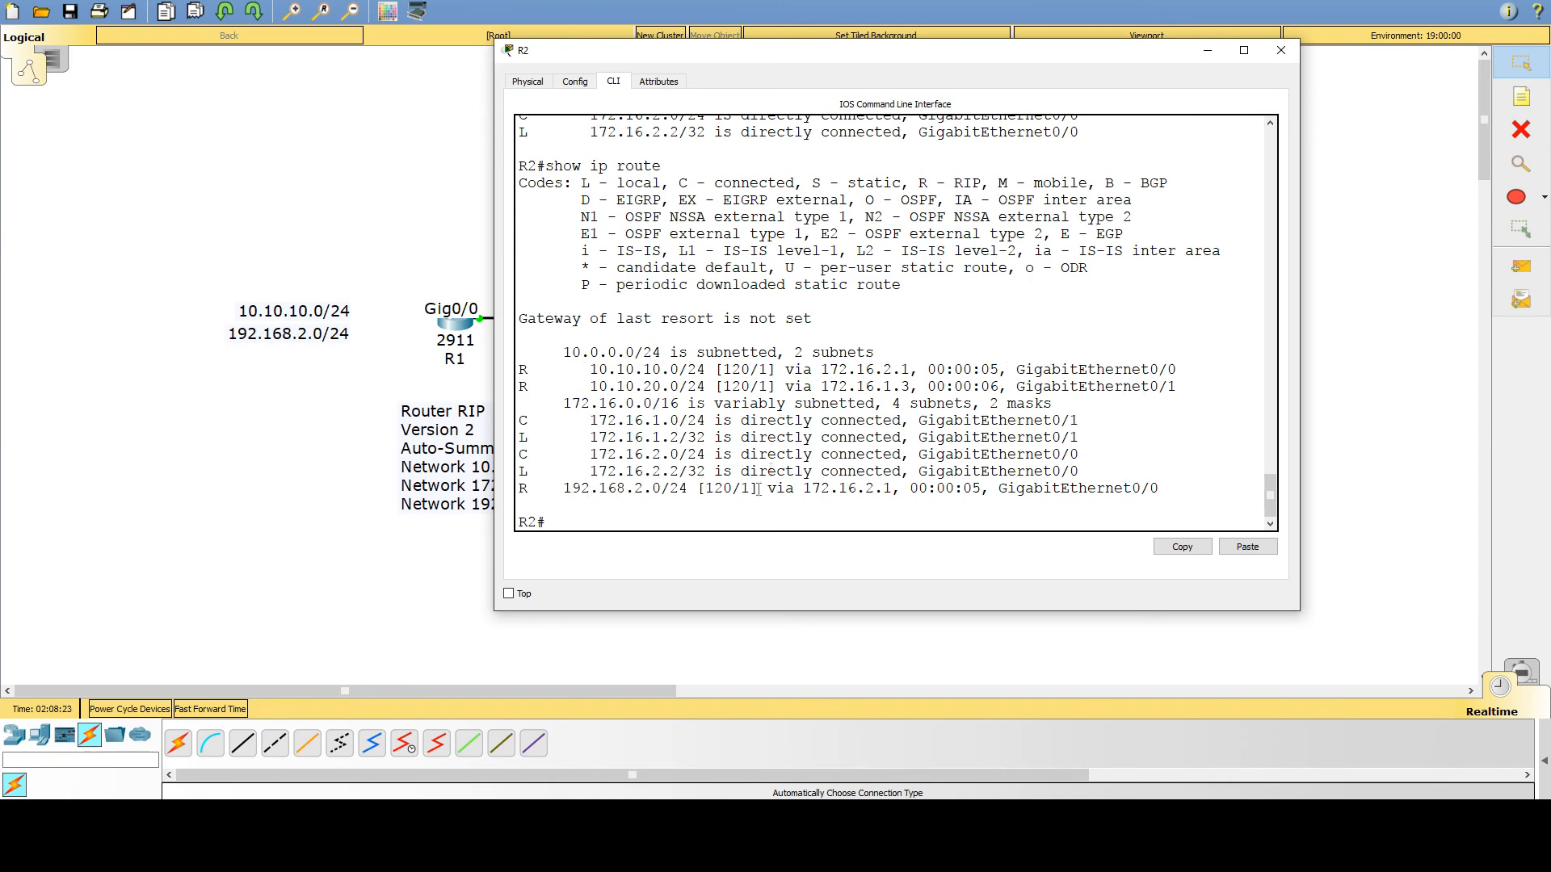
drag(716, 56, 941, 34)
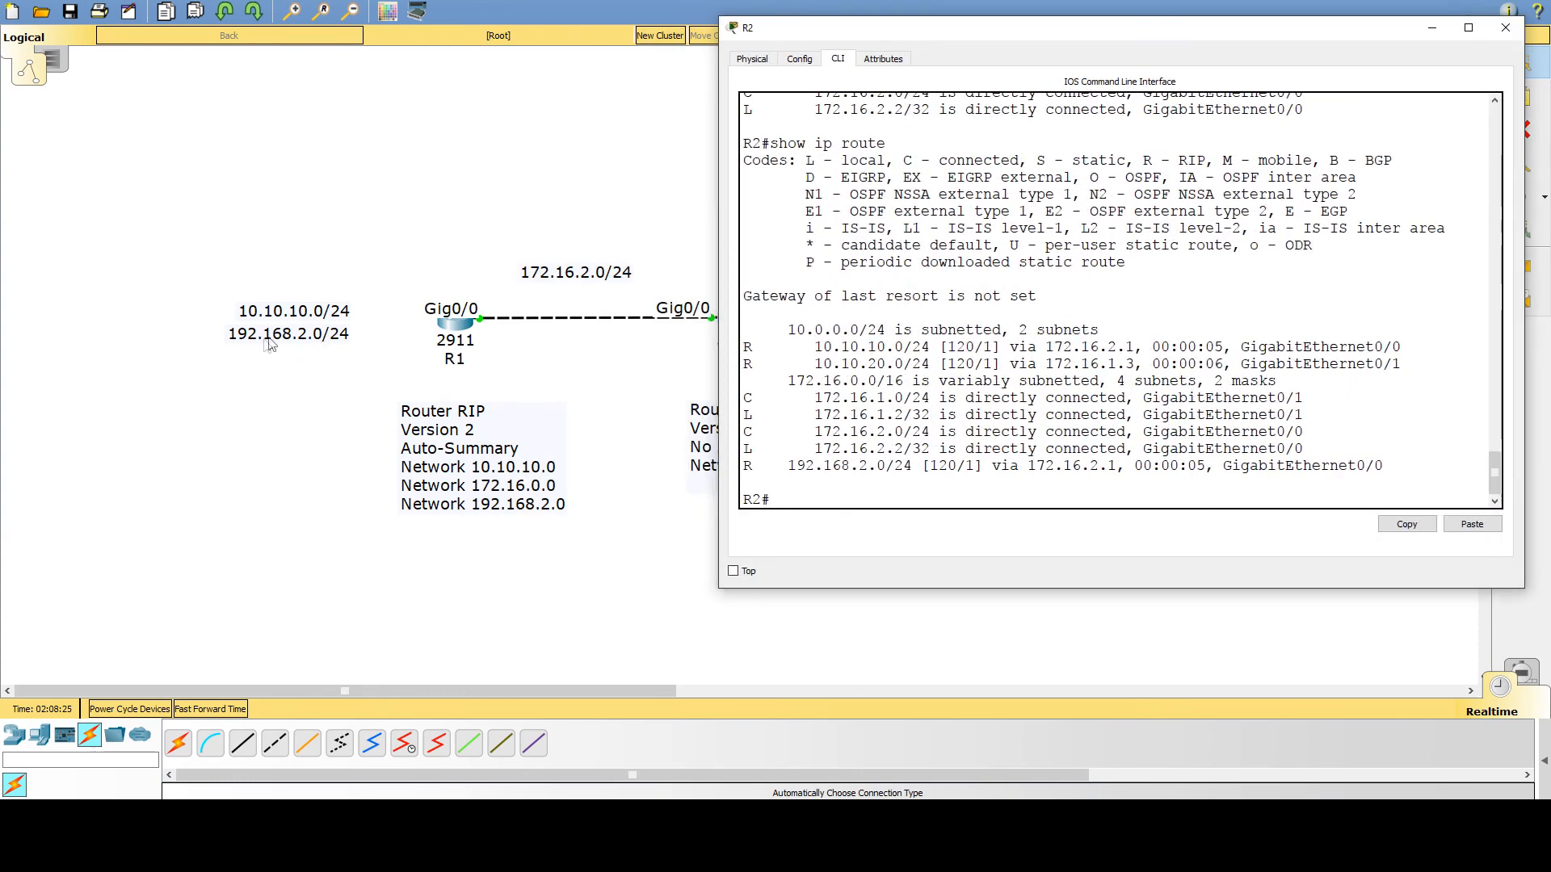